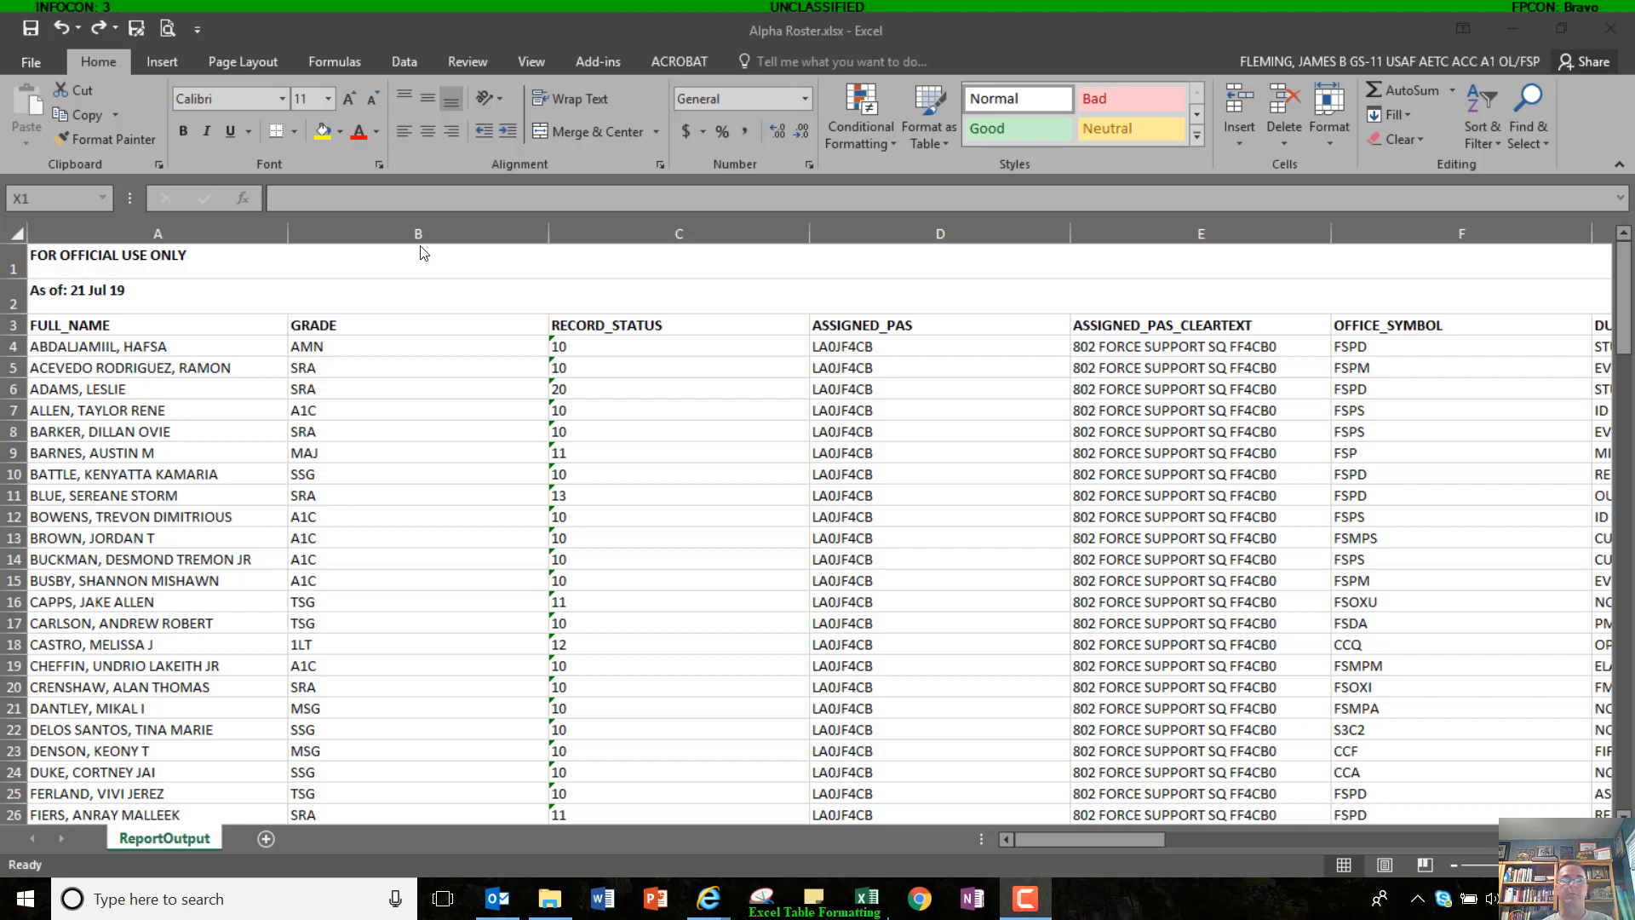
left_click(18, 259)
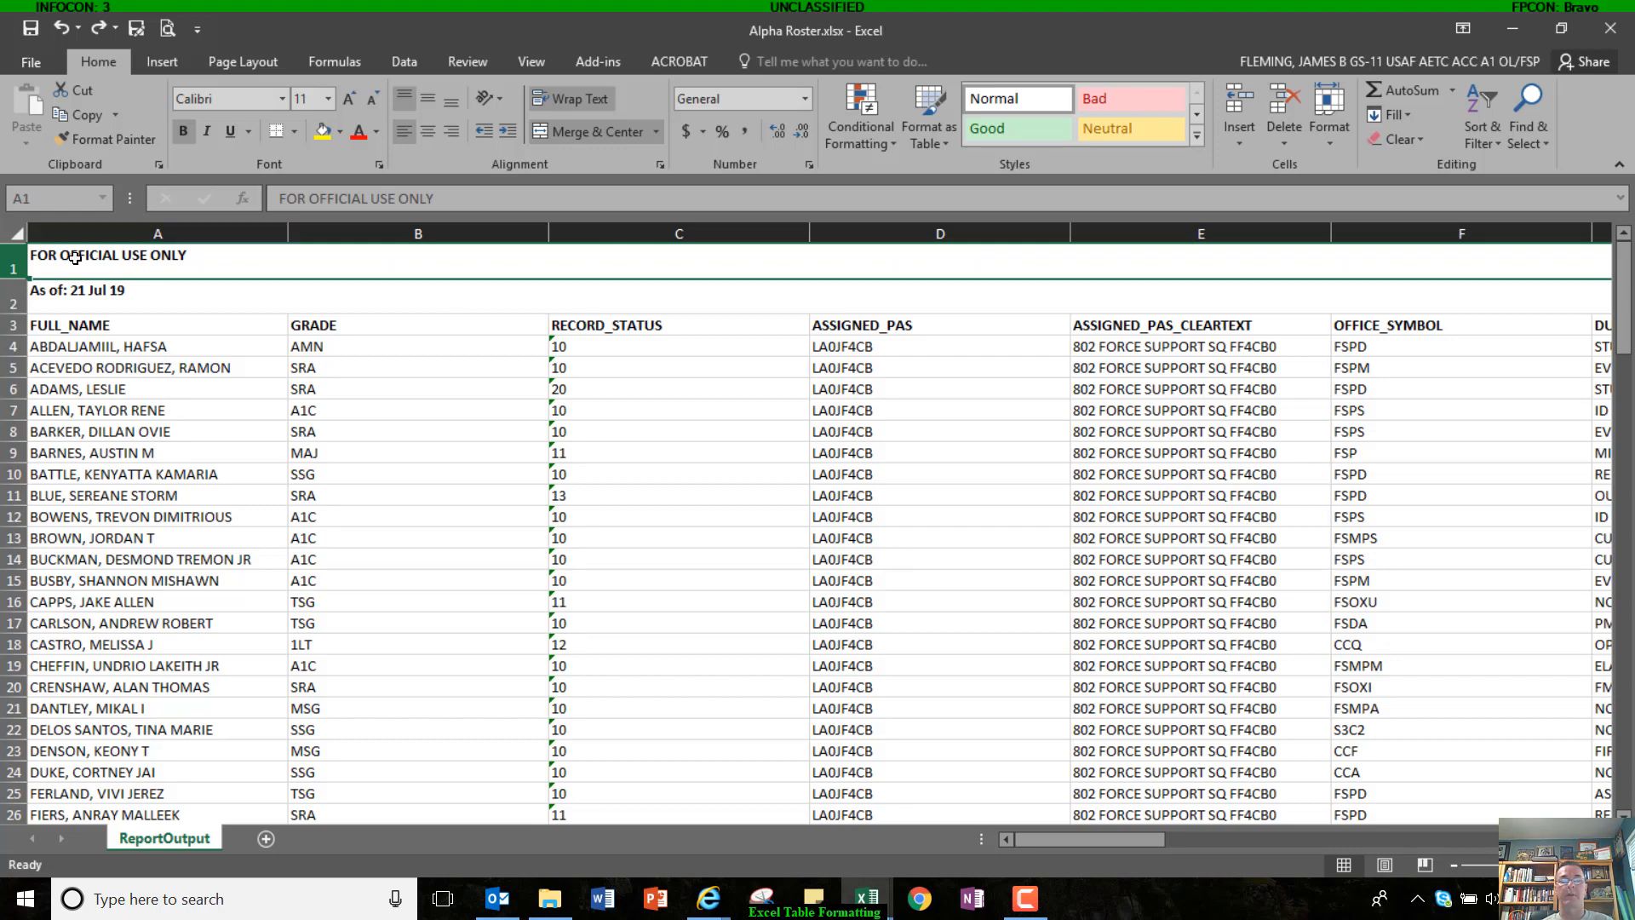
left_click(7, 297)
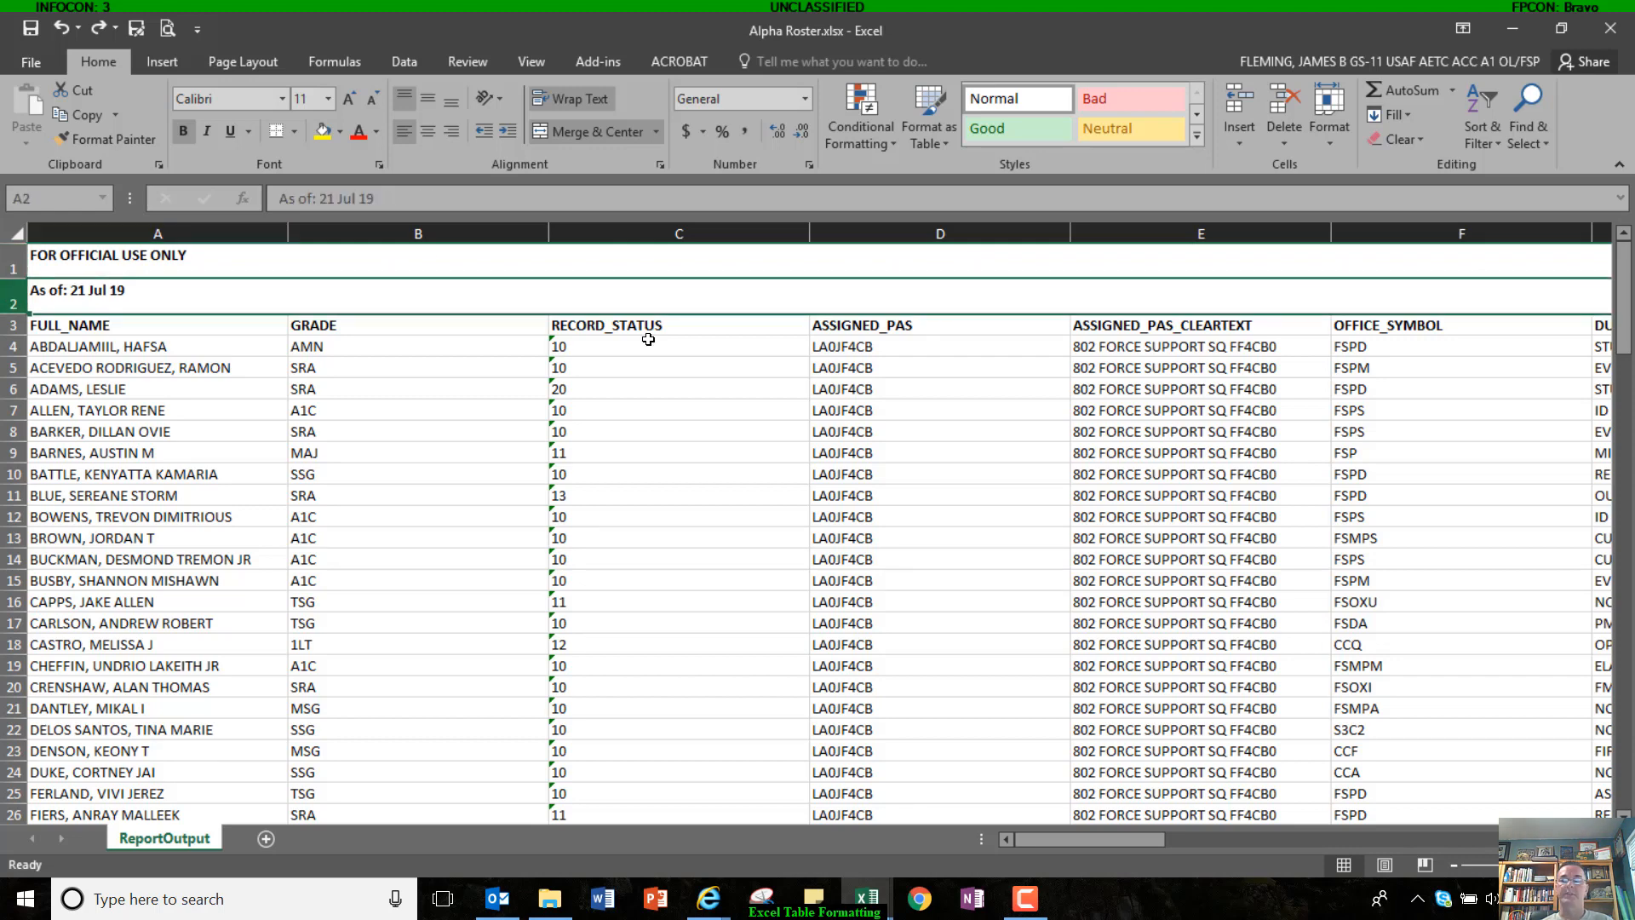
left_click_drag(1618, 322, 1622, 274)
left_click(528, 369)
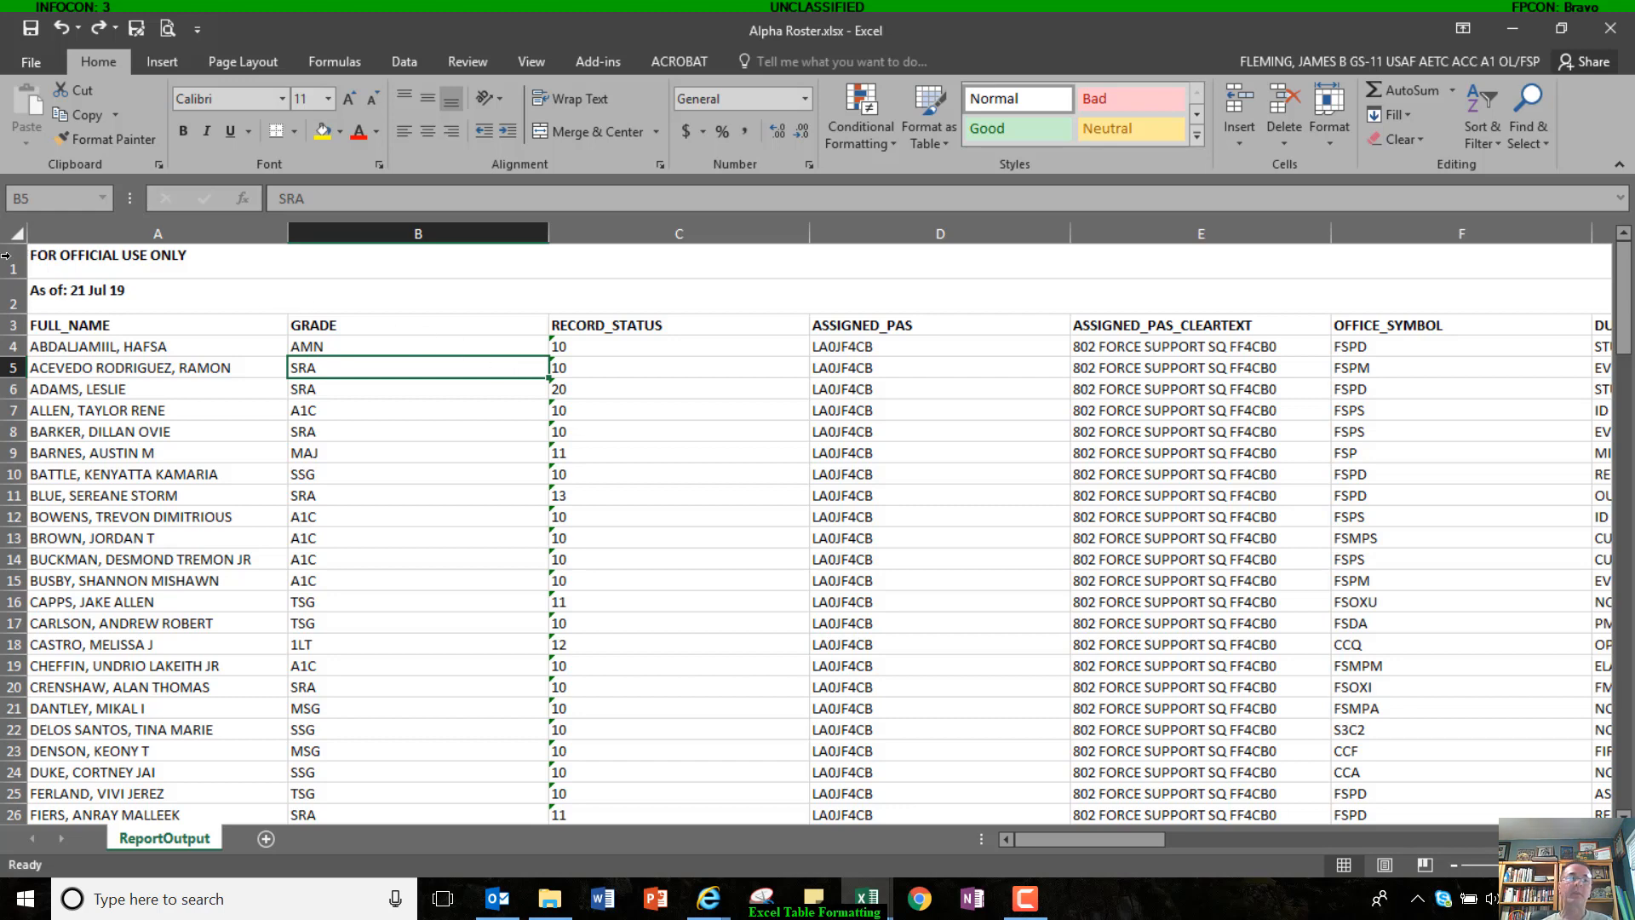
Step: Delete rows 1 and 2, holding the official-use marking and the as-of date, above the column headers
left_click_drag(9, 260, 9, 293)
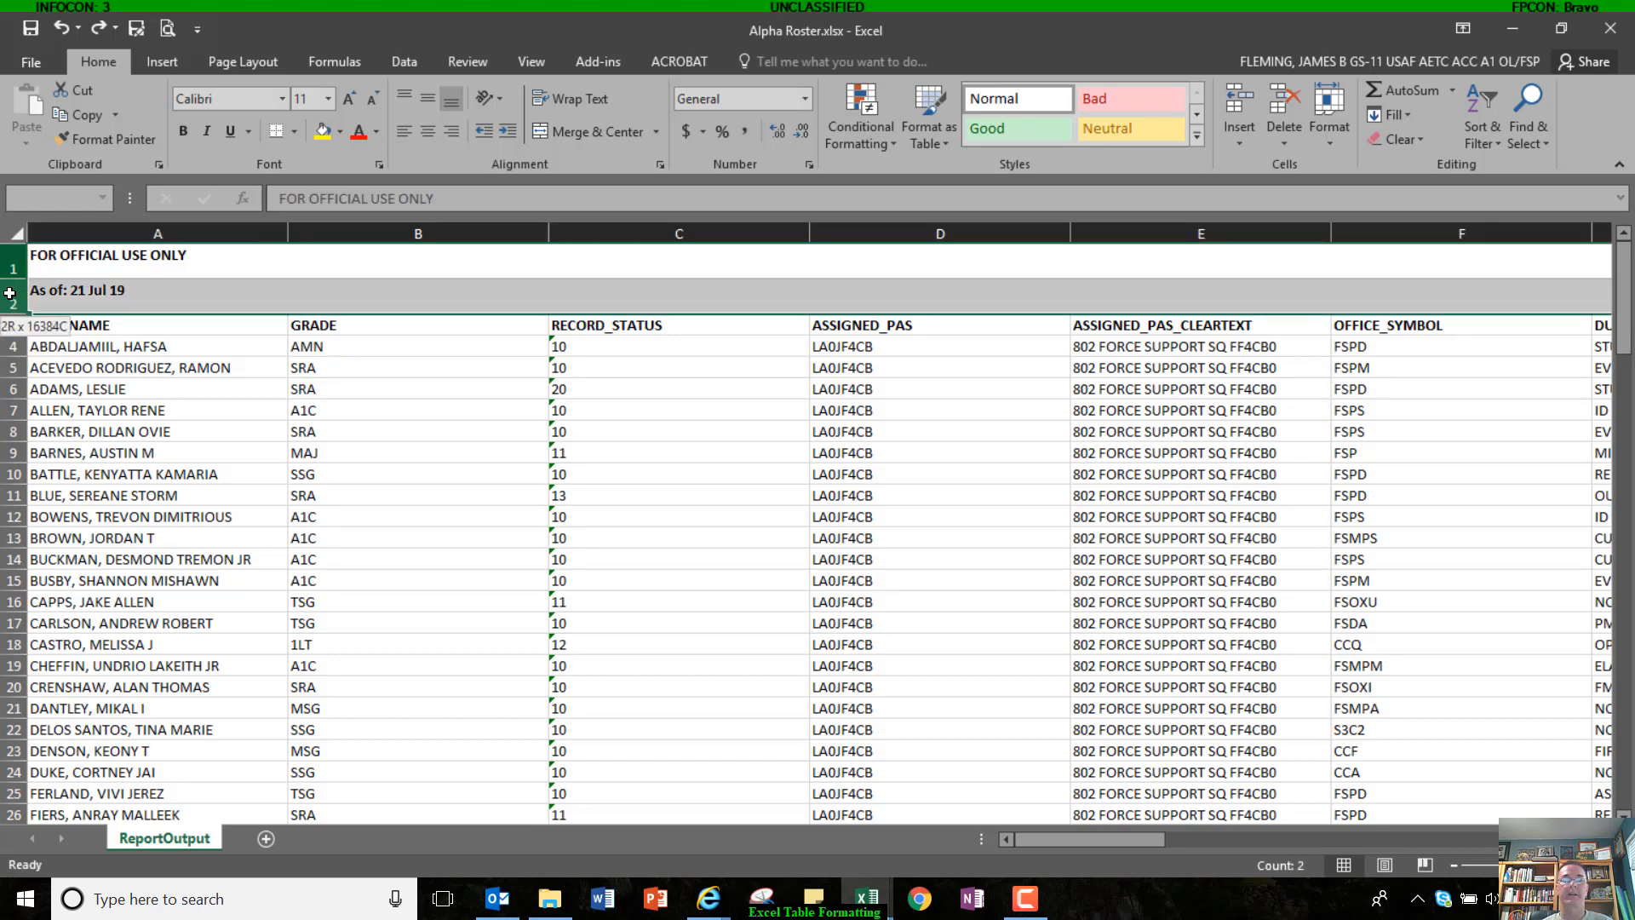
right_click(142, 277)
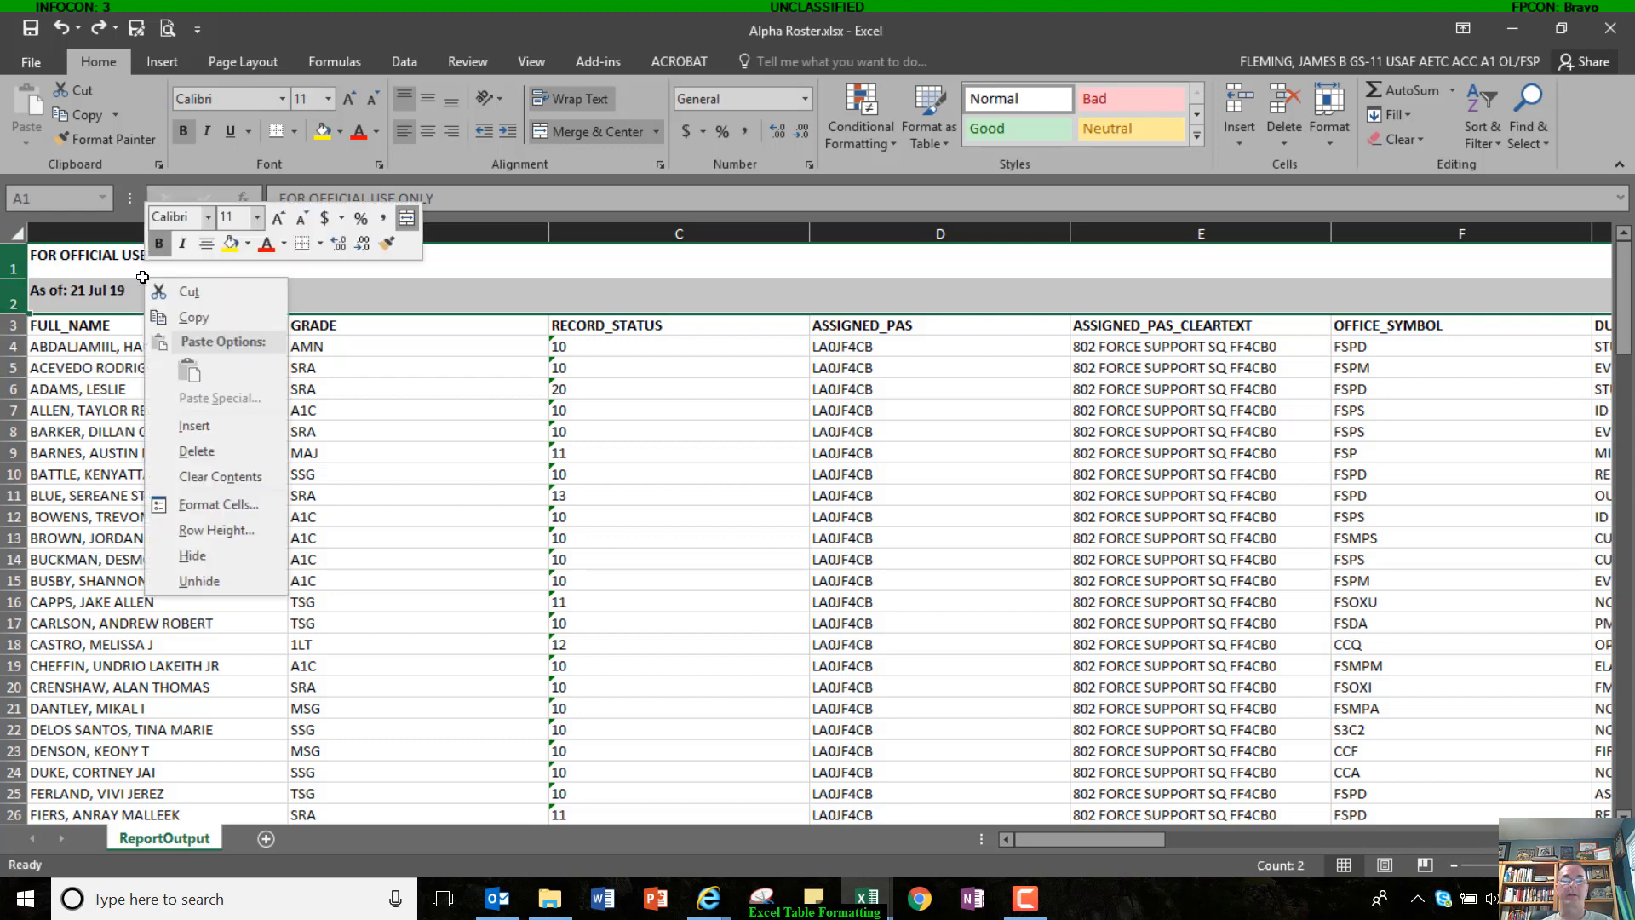
left_click(187, 448)
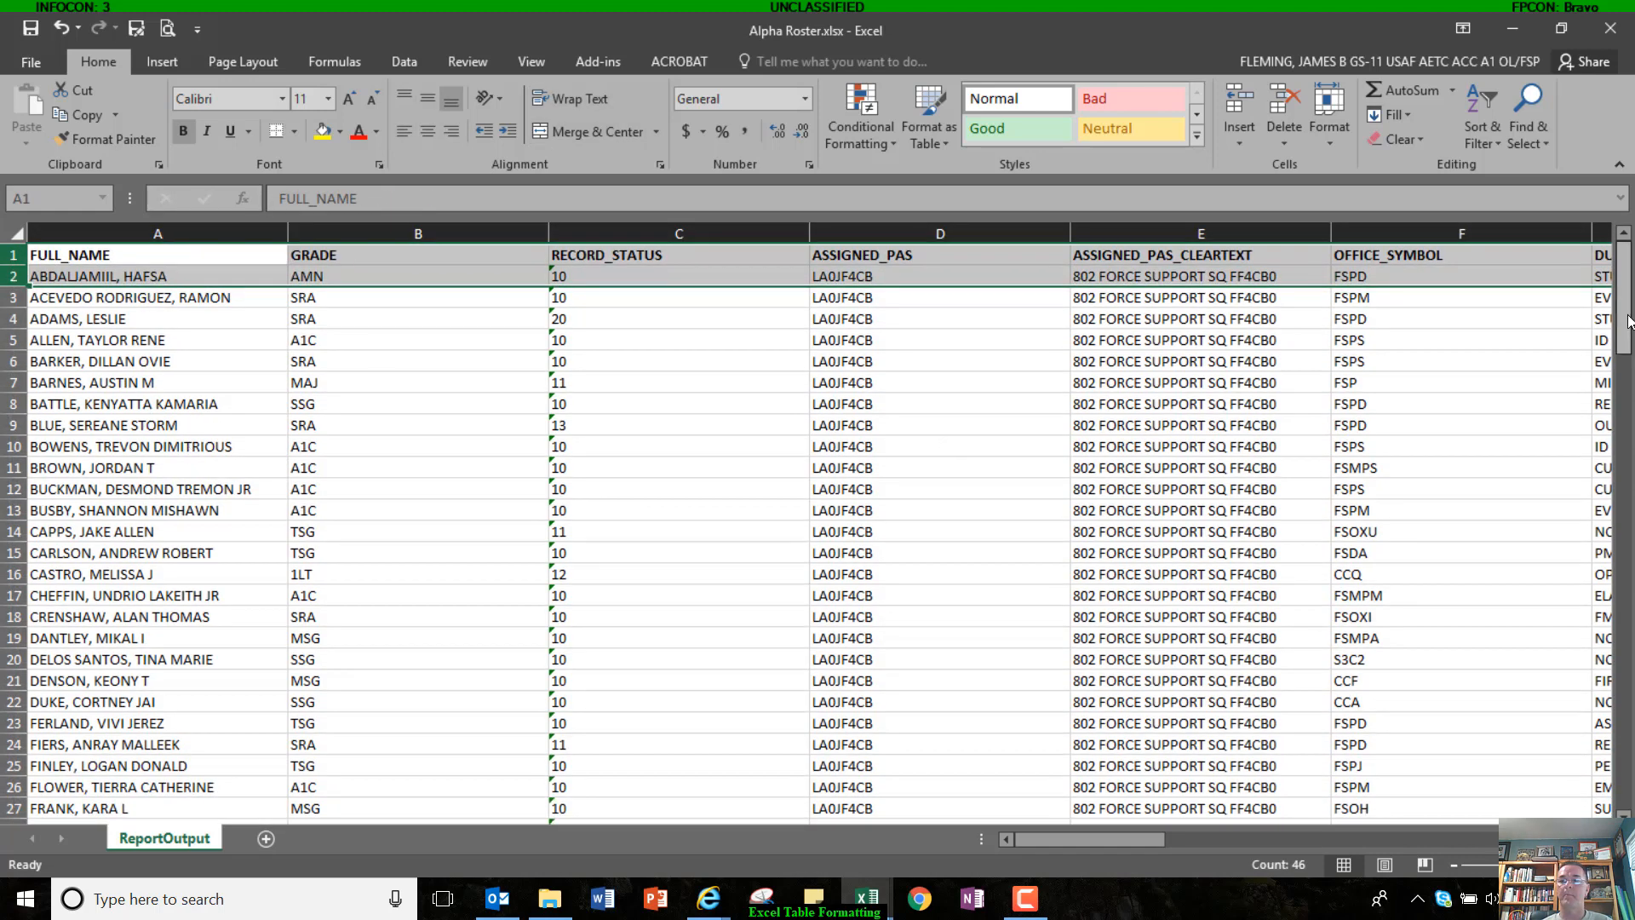
Step: Delete row 102, which holds the For Official Use Only disclaimer below the last roster record
left_click_drag(1628, 322, 1617, 790)
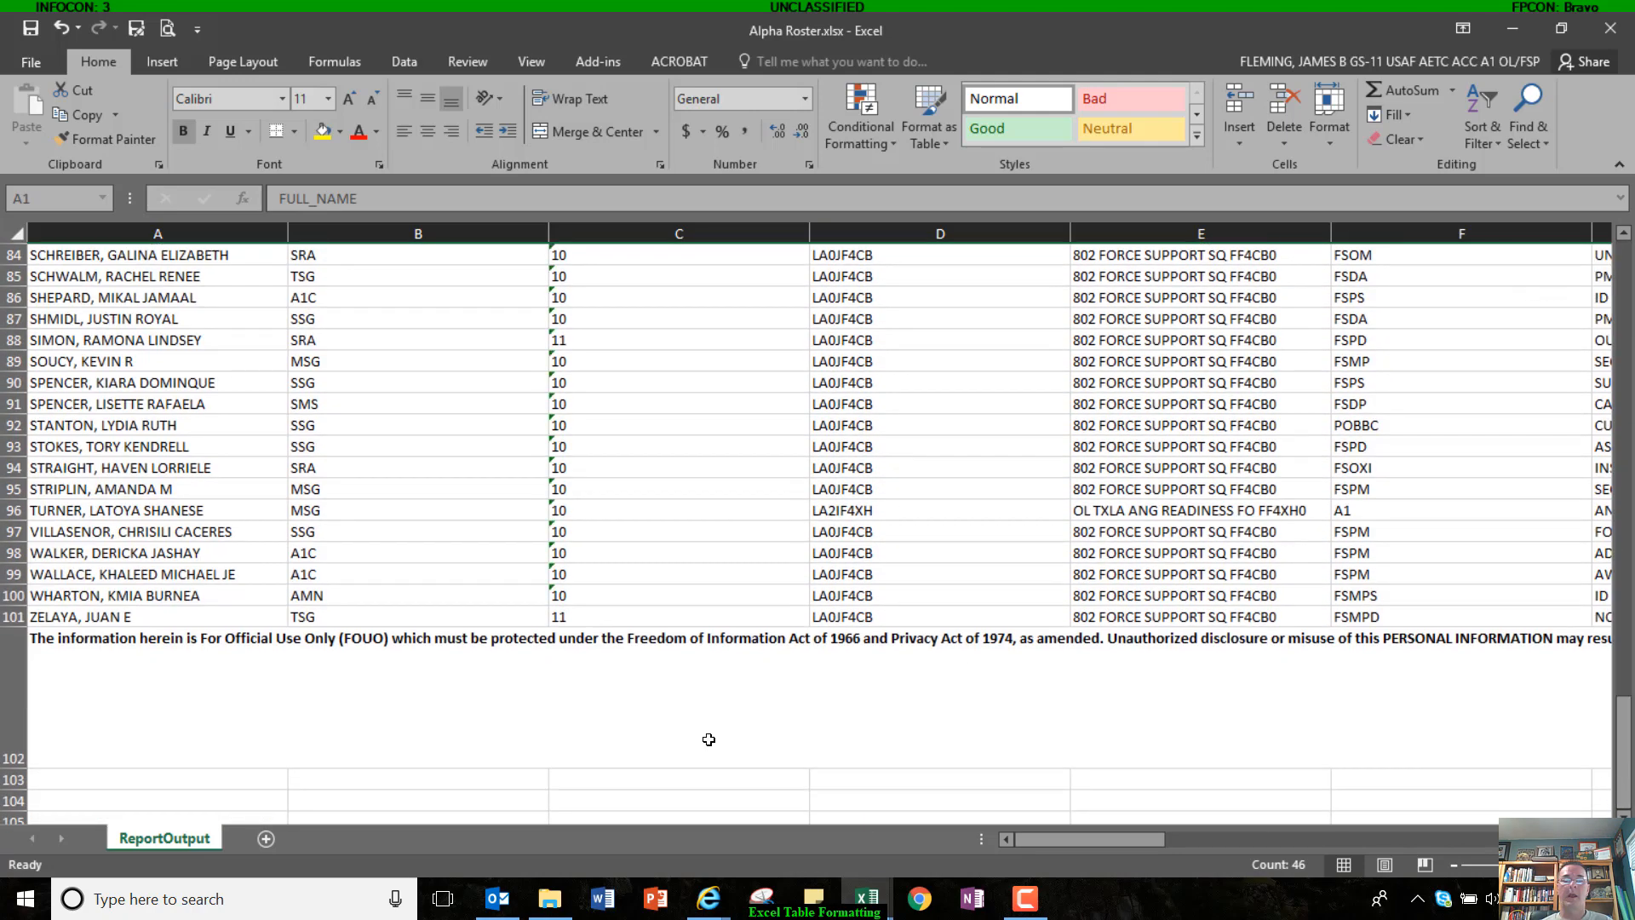
left_click(12, 673)
right_click(7, 673)
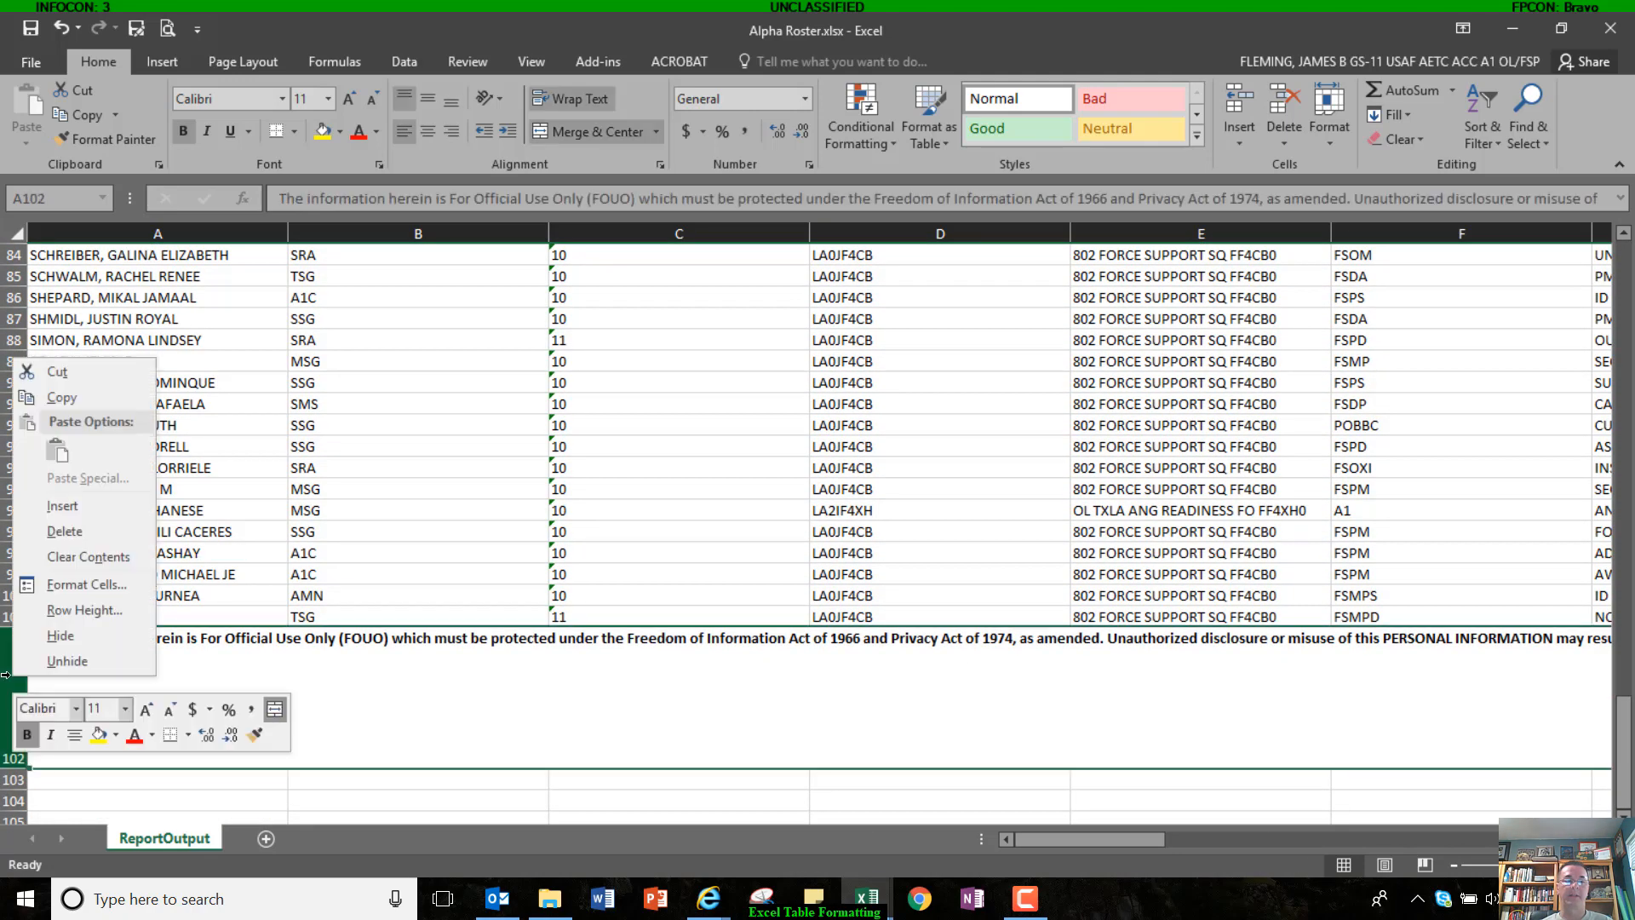
left_click(93, 538)
left_click_drag(1621, 741, 1626, 281)
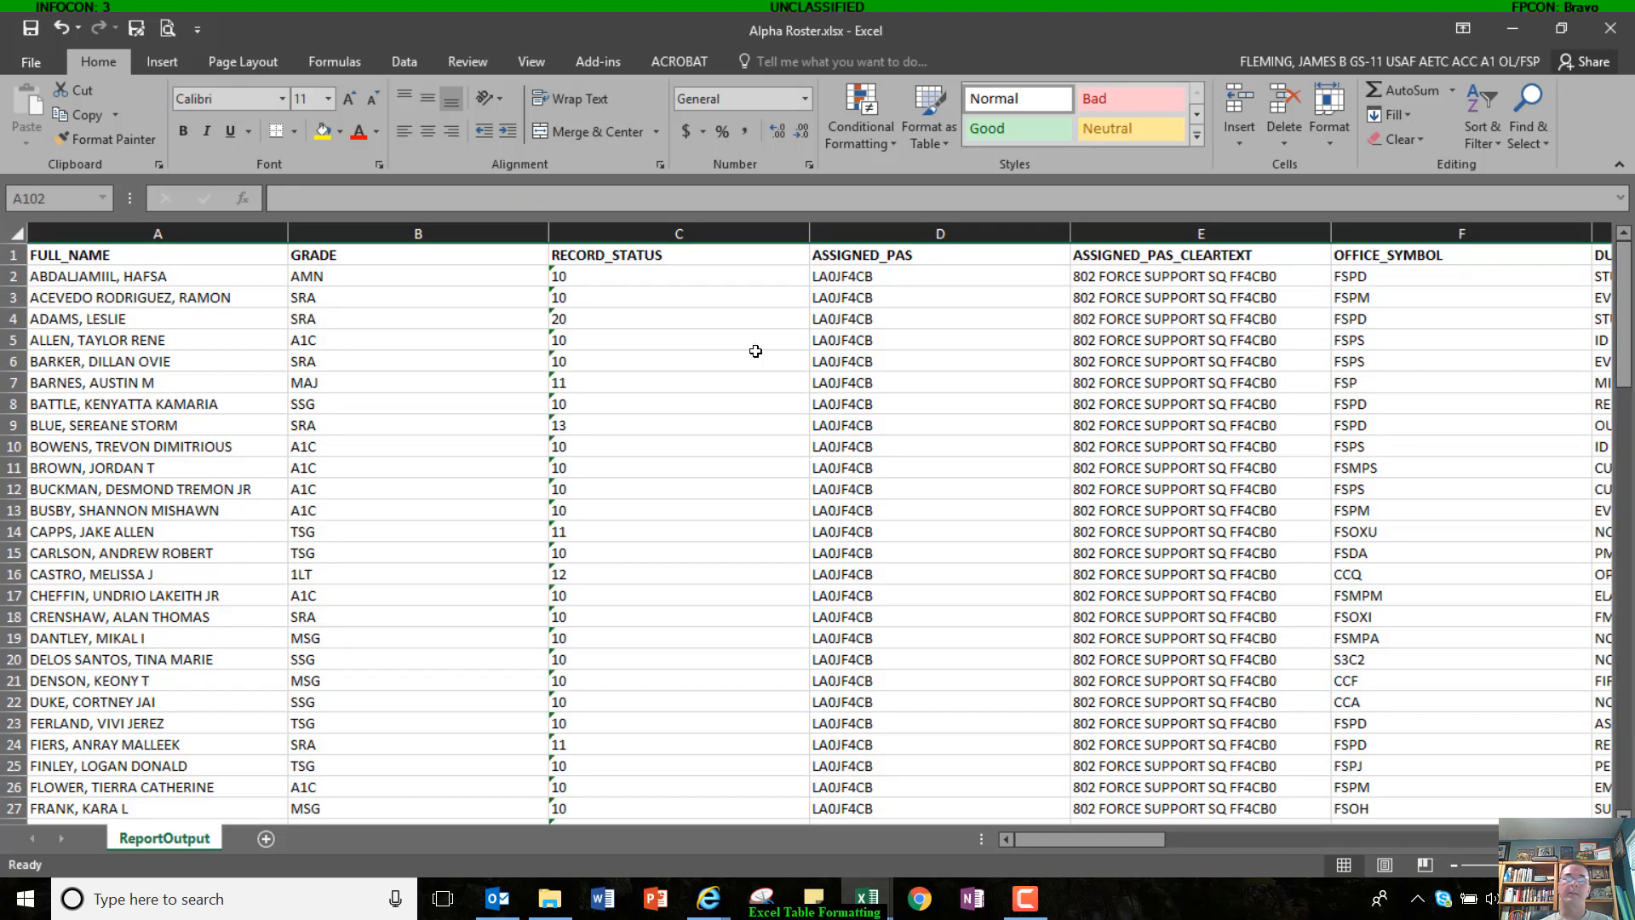
left_click(665, 304)
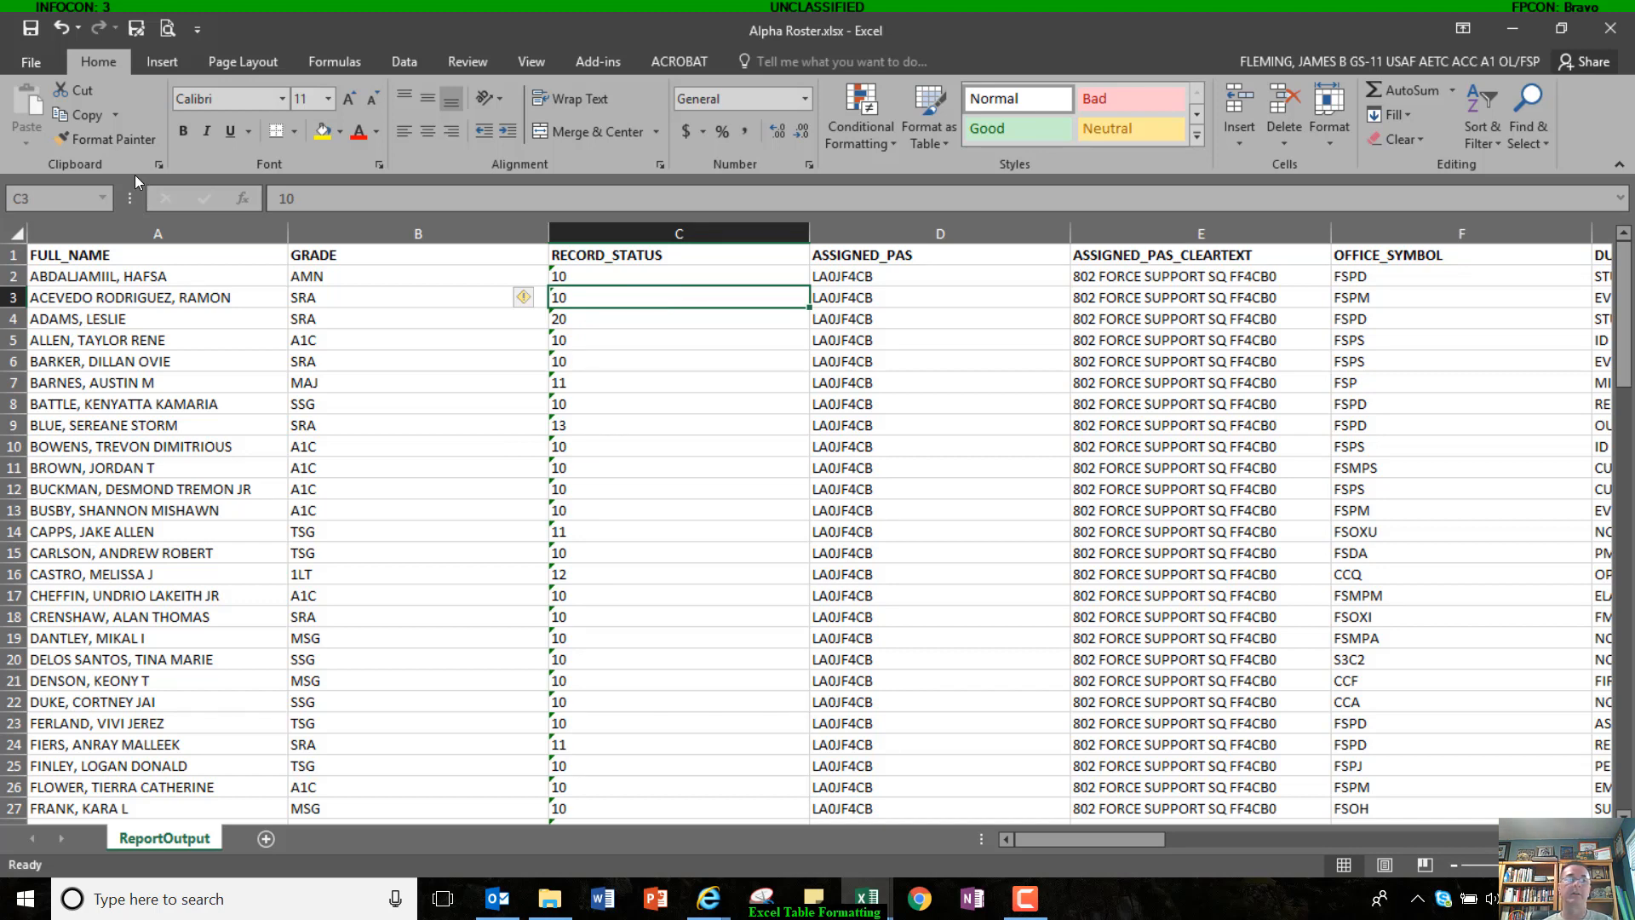
Step: Auto-fit the width of all columns in the worksheet to their contents
left_click(20, 233)
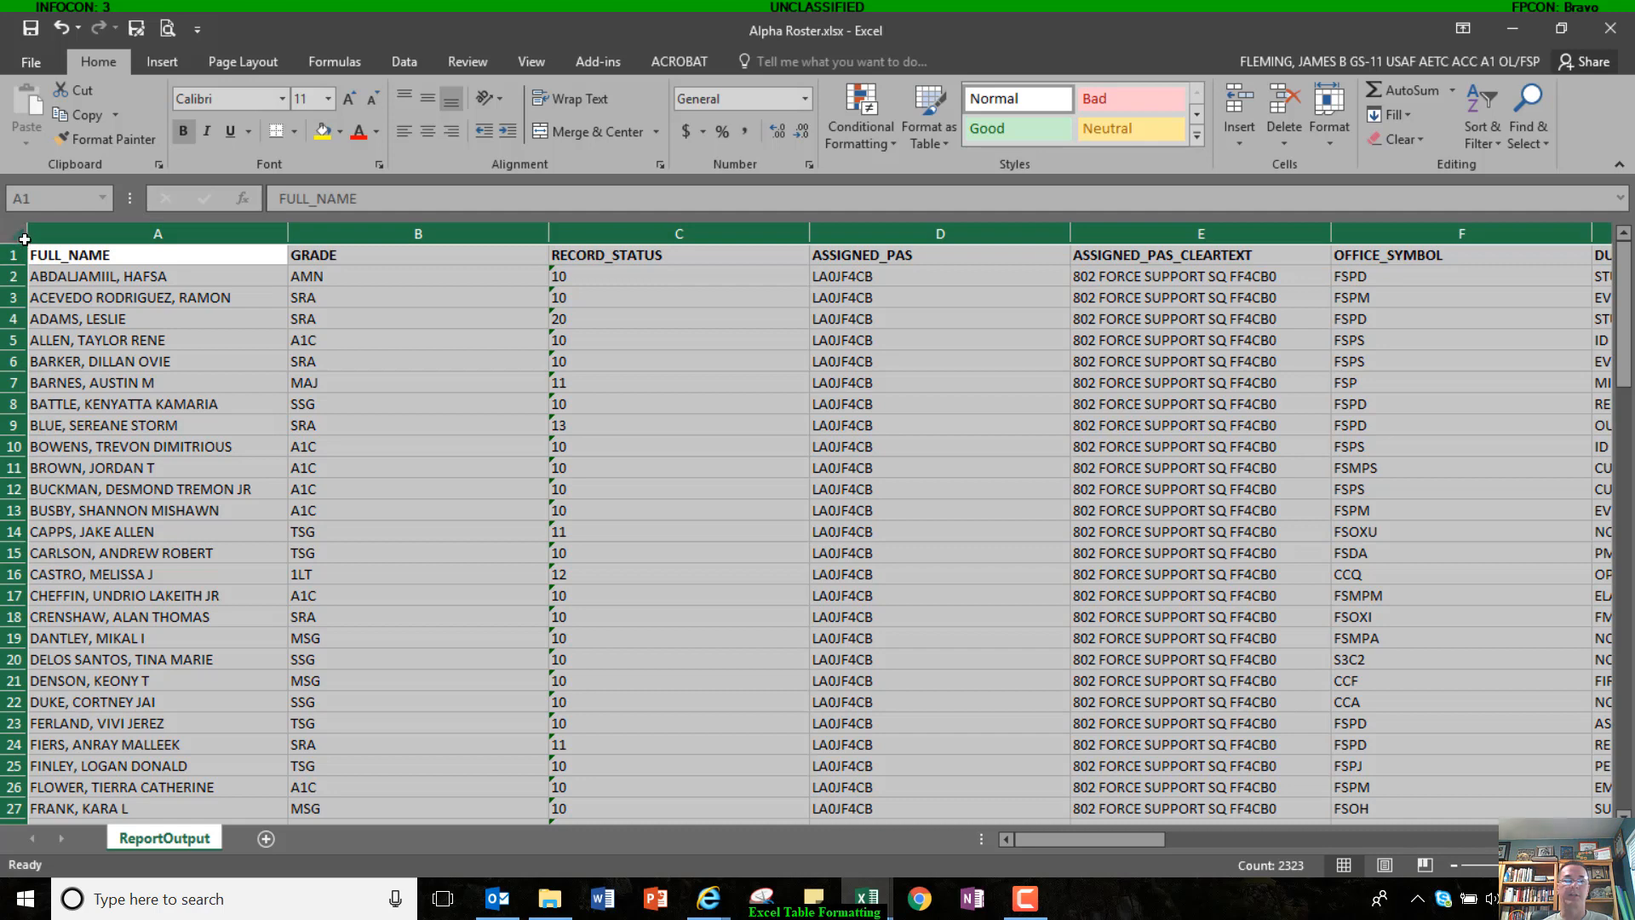
double_click(287, 232)
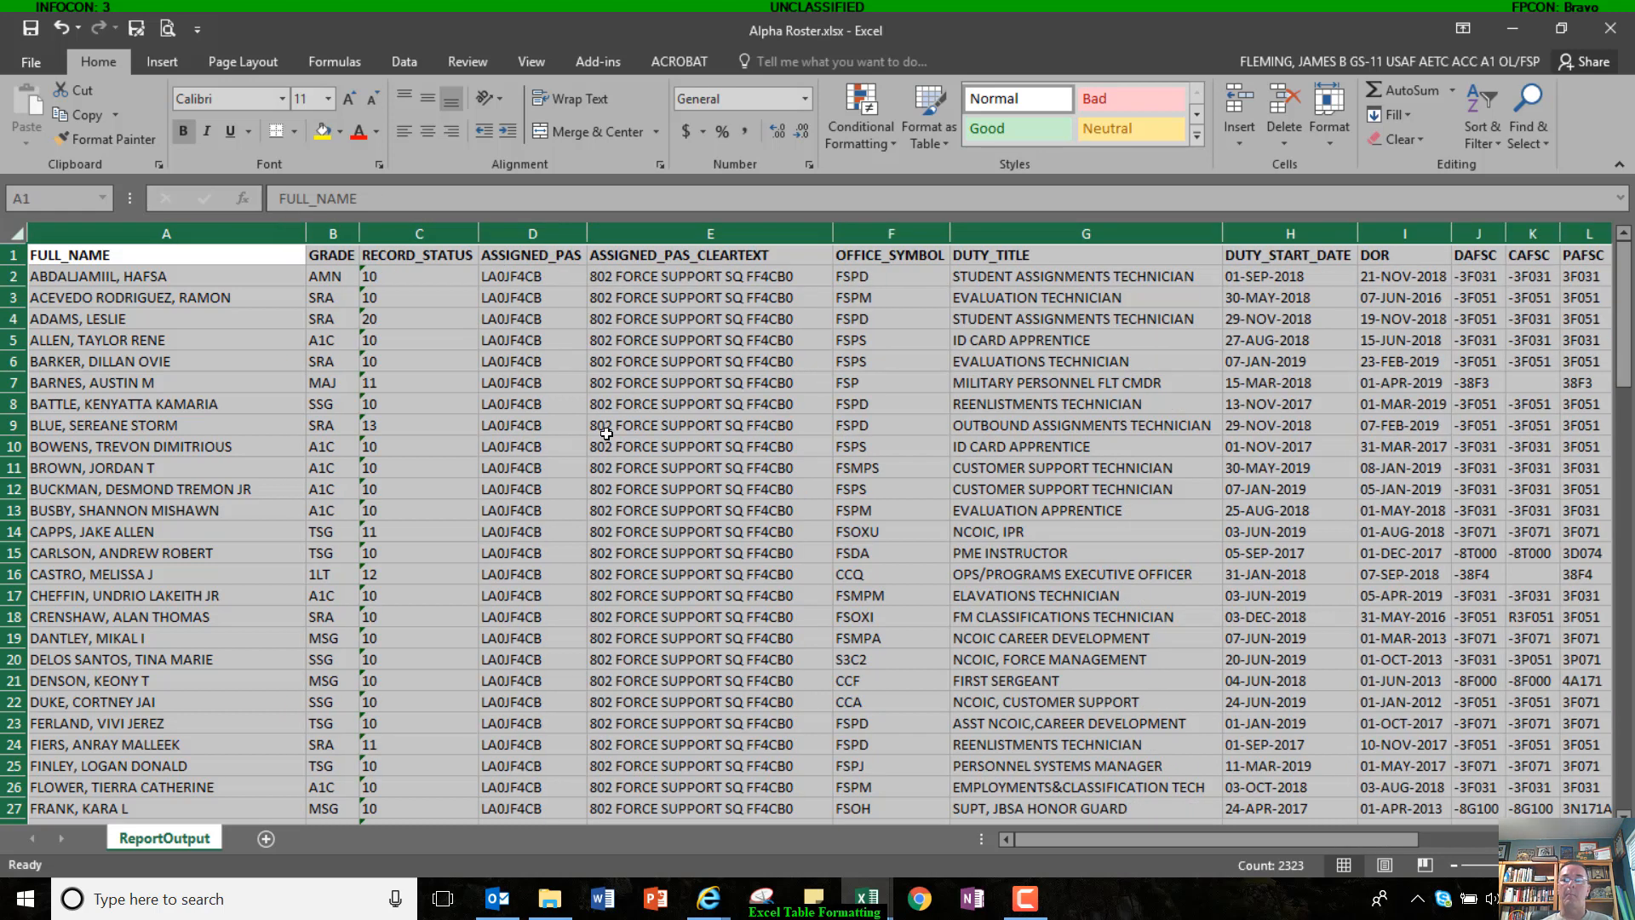
left_click(606, 433)
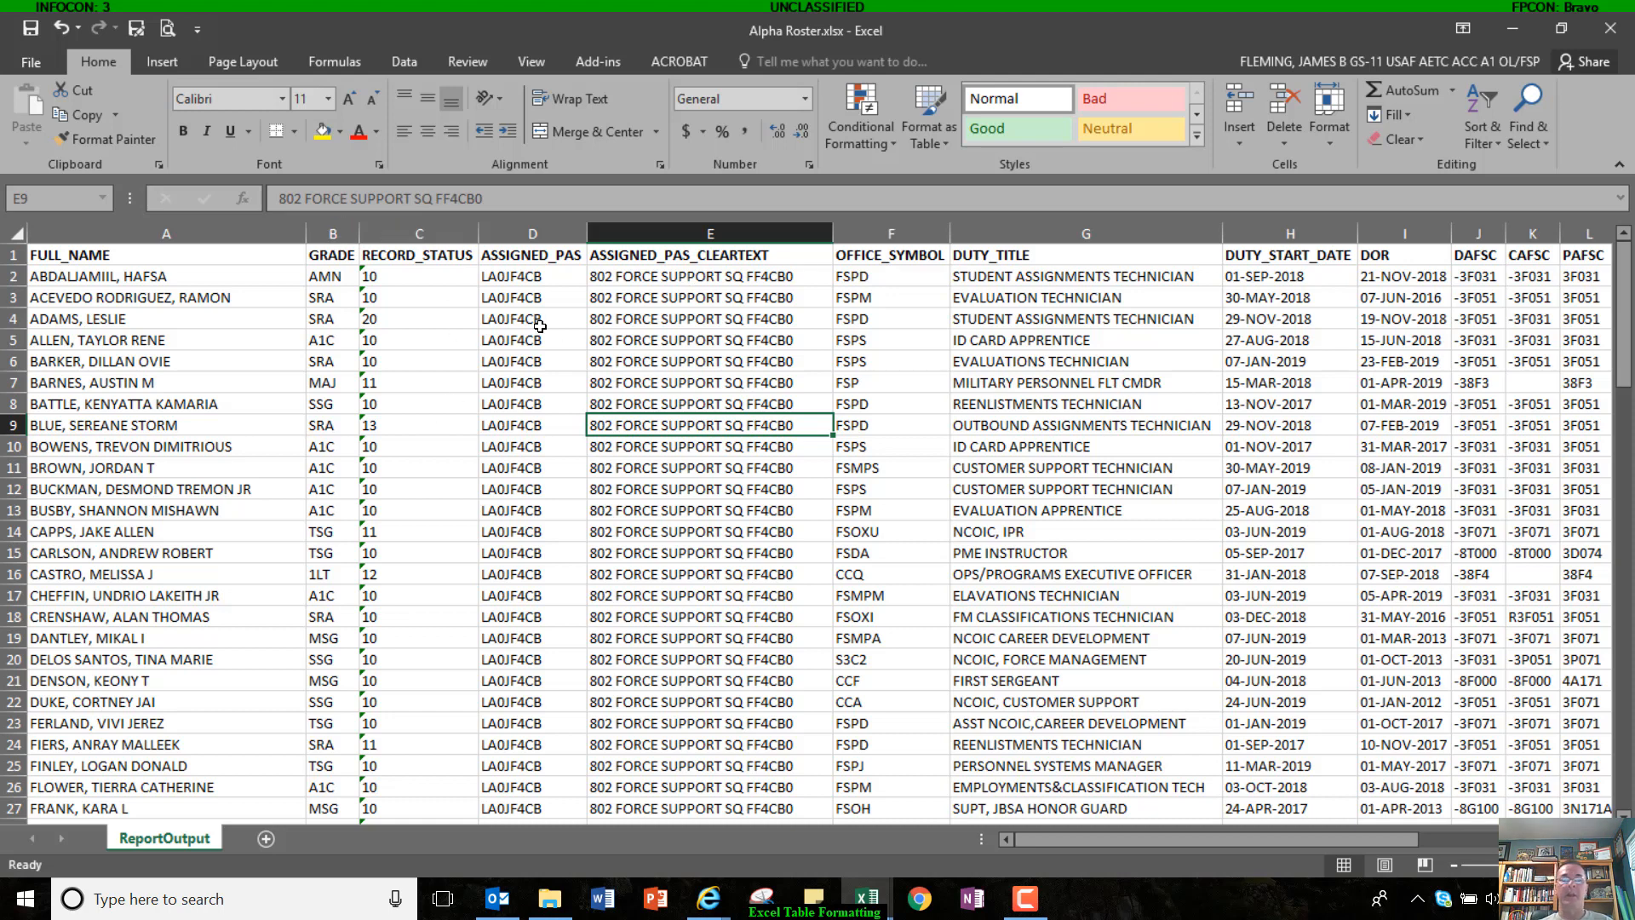
Step: Rename the RECORD_STATUS header in C1 as RS and auto-fit column C to its contents
left_click(413, 256)
type("RS")
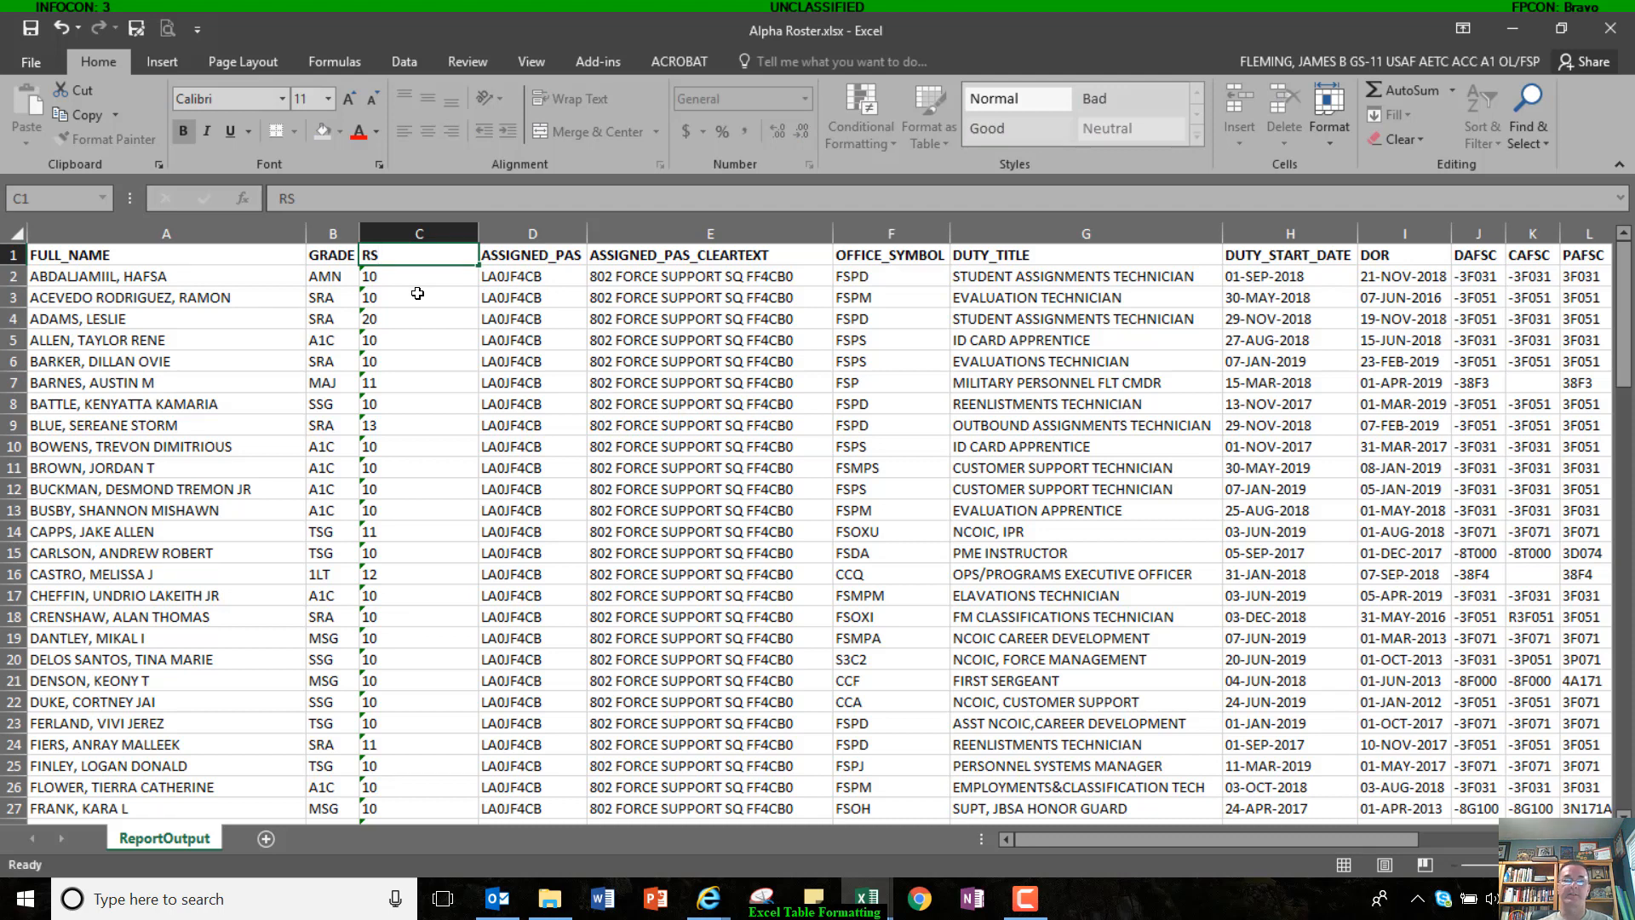
key("Return")
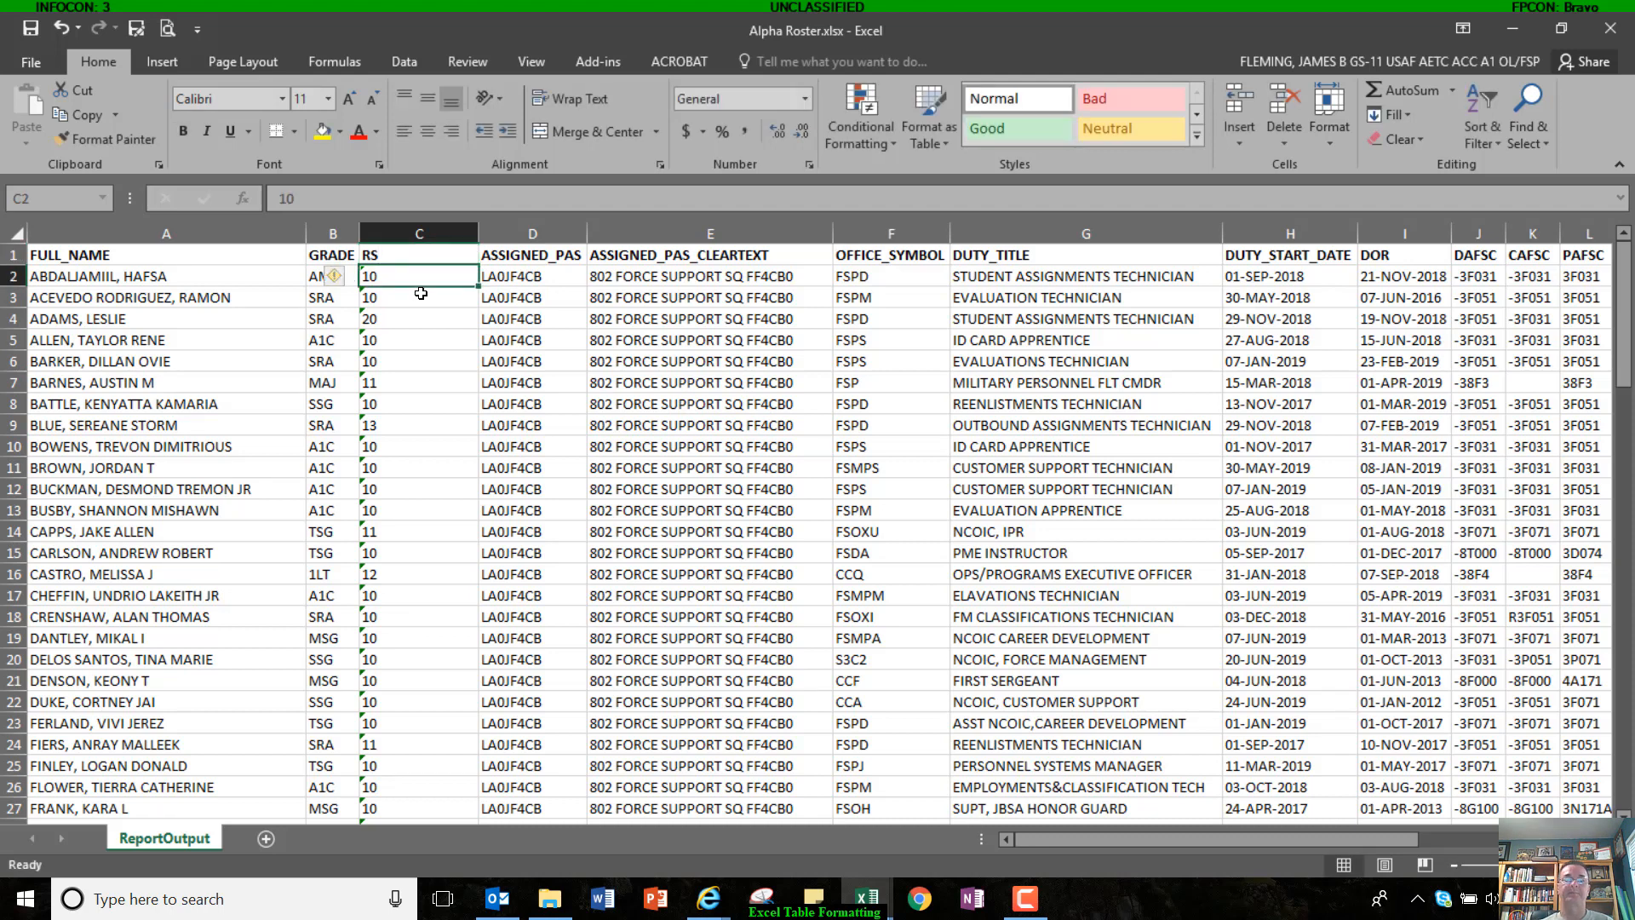
double_click(478, 233)
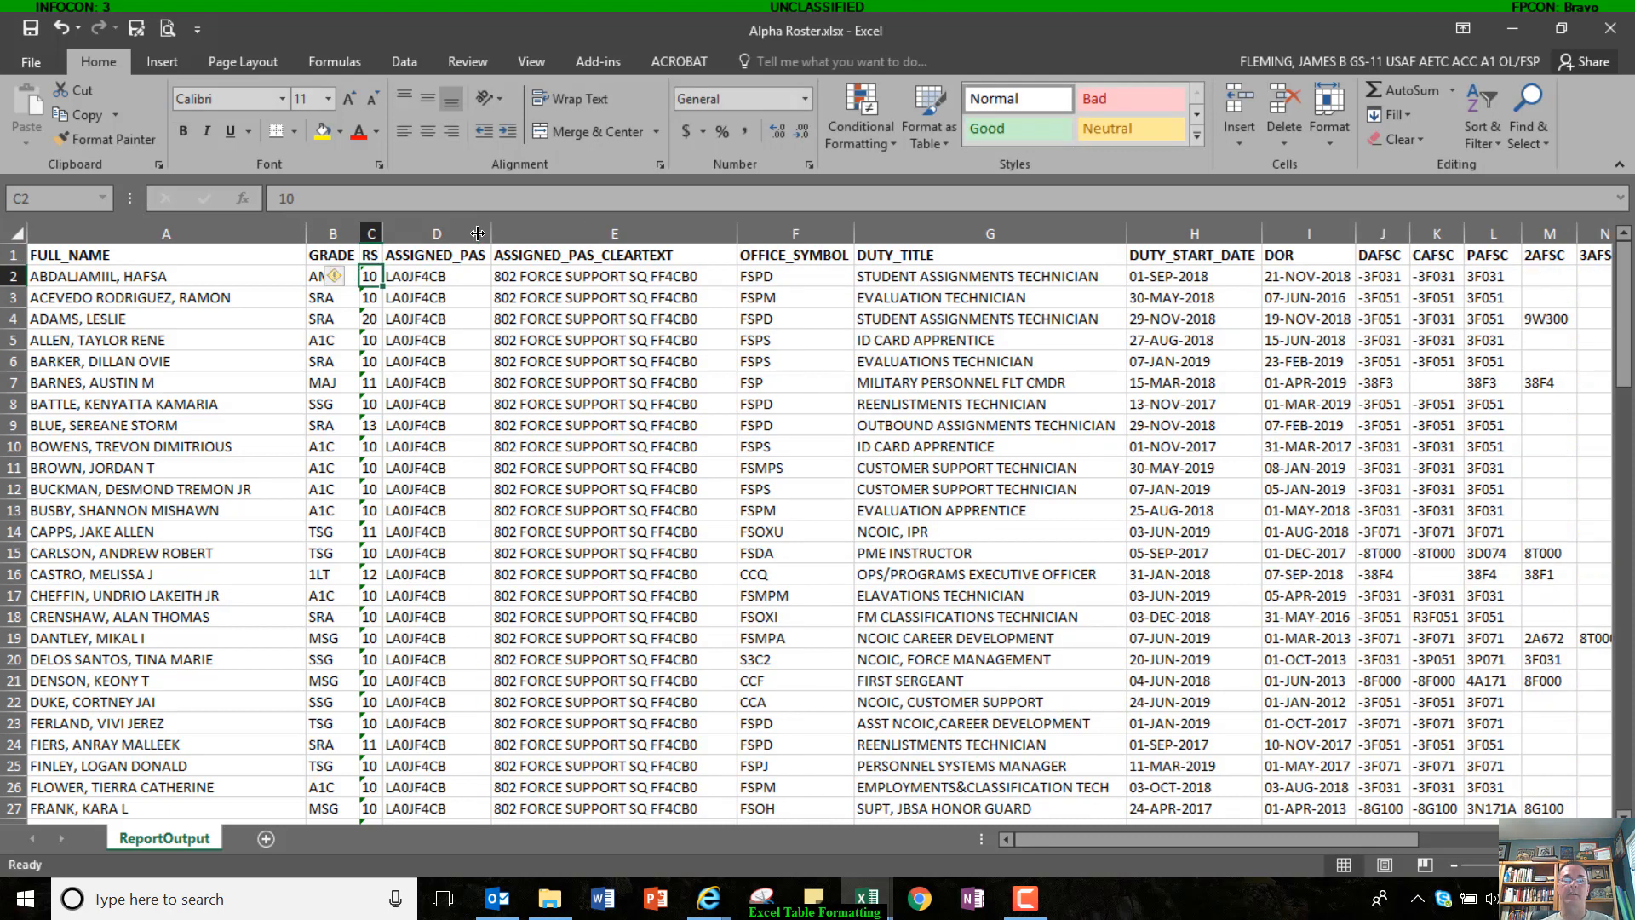
Step: Format the roster range A1:W101 as a table with headers, using the first Light table style
left_click(503, 340)
left_click(617, 397)
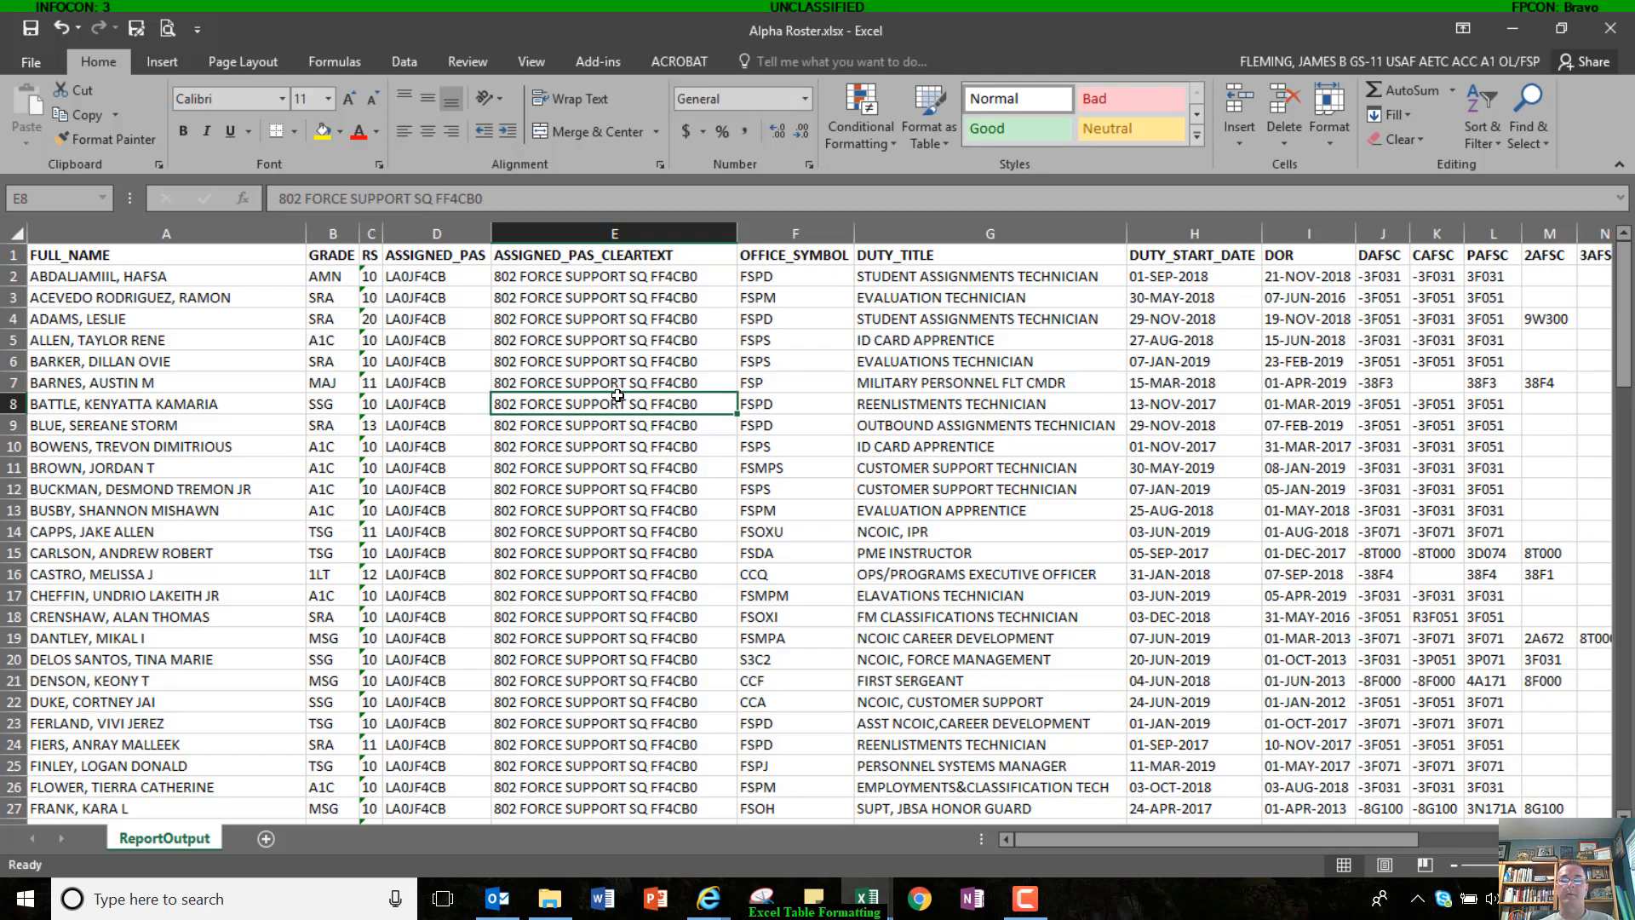
left_click(875, 407)
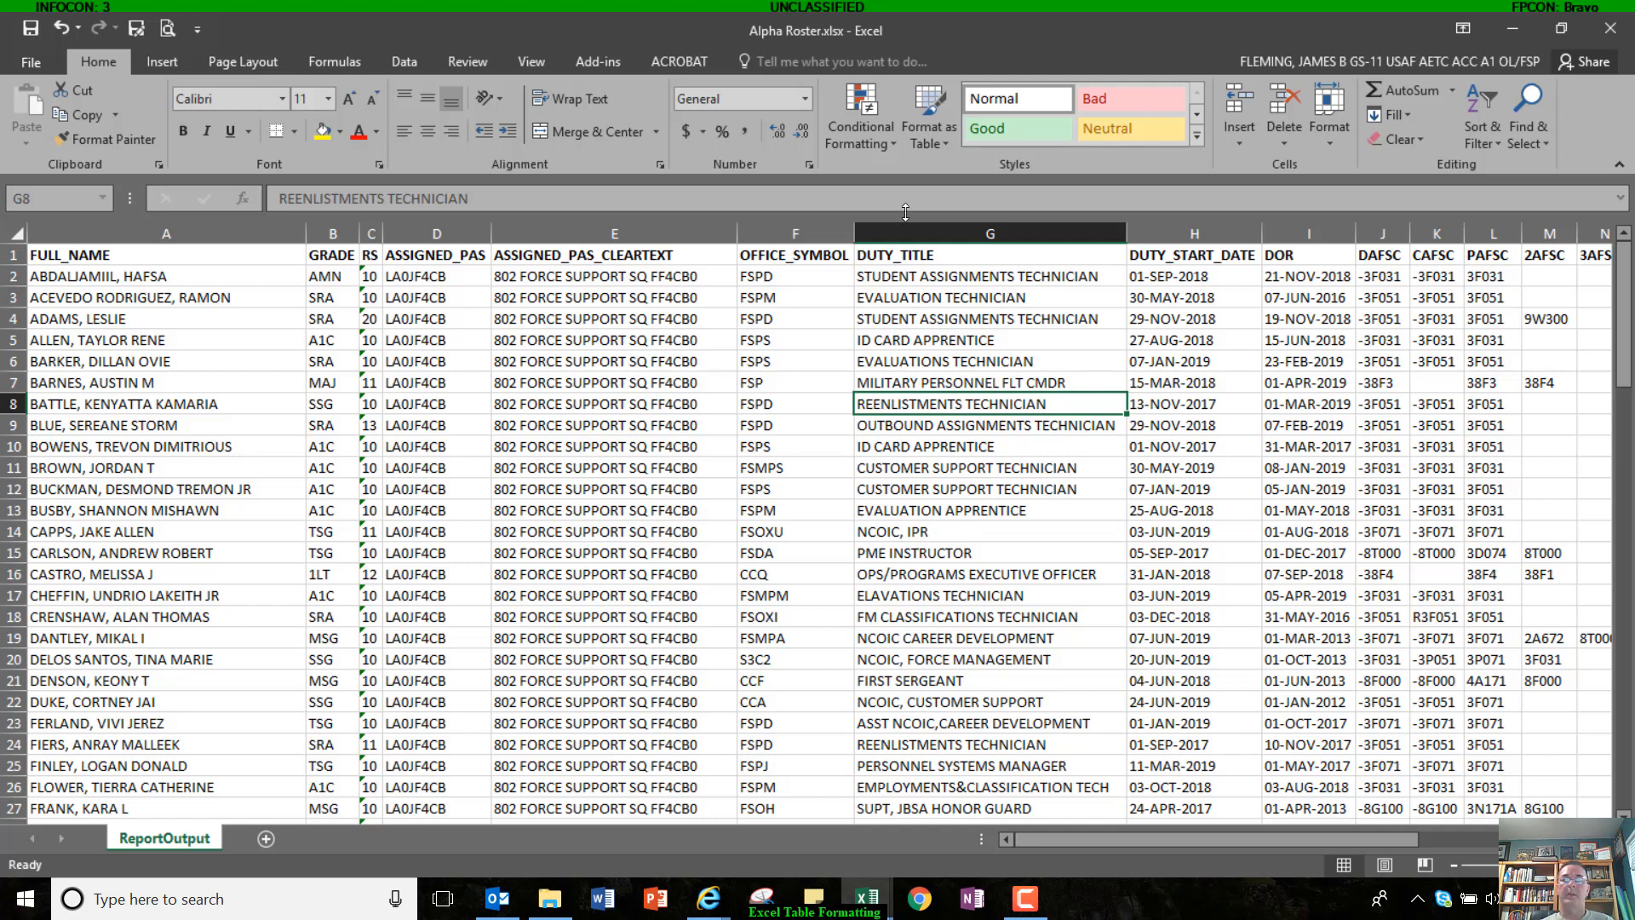
left_click(931, 129)
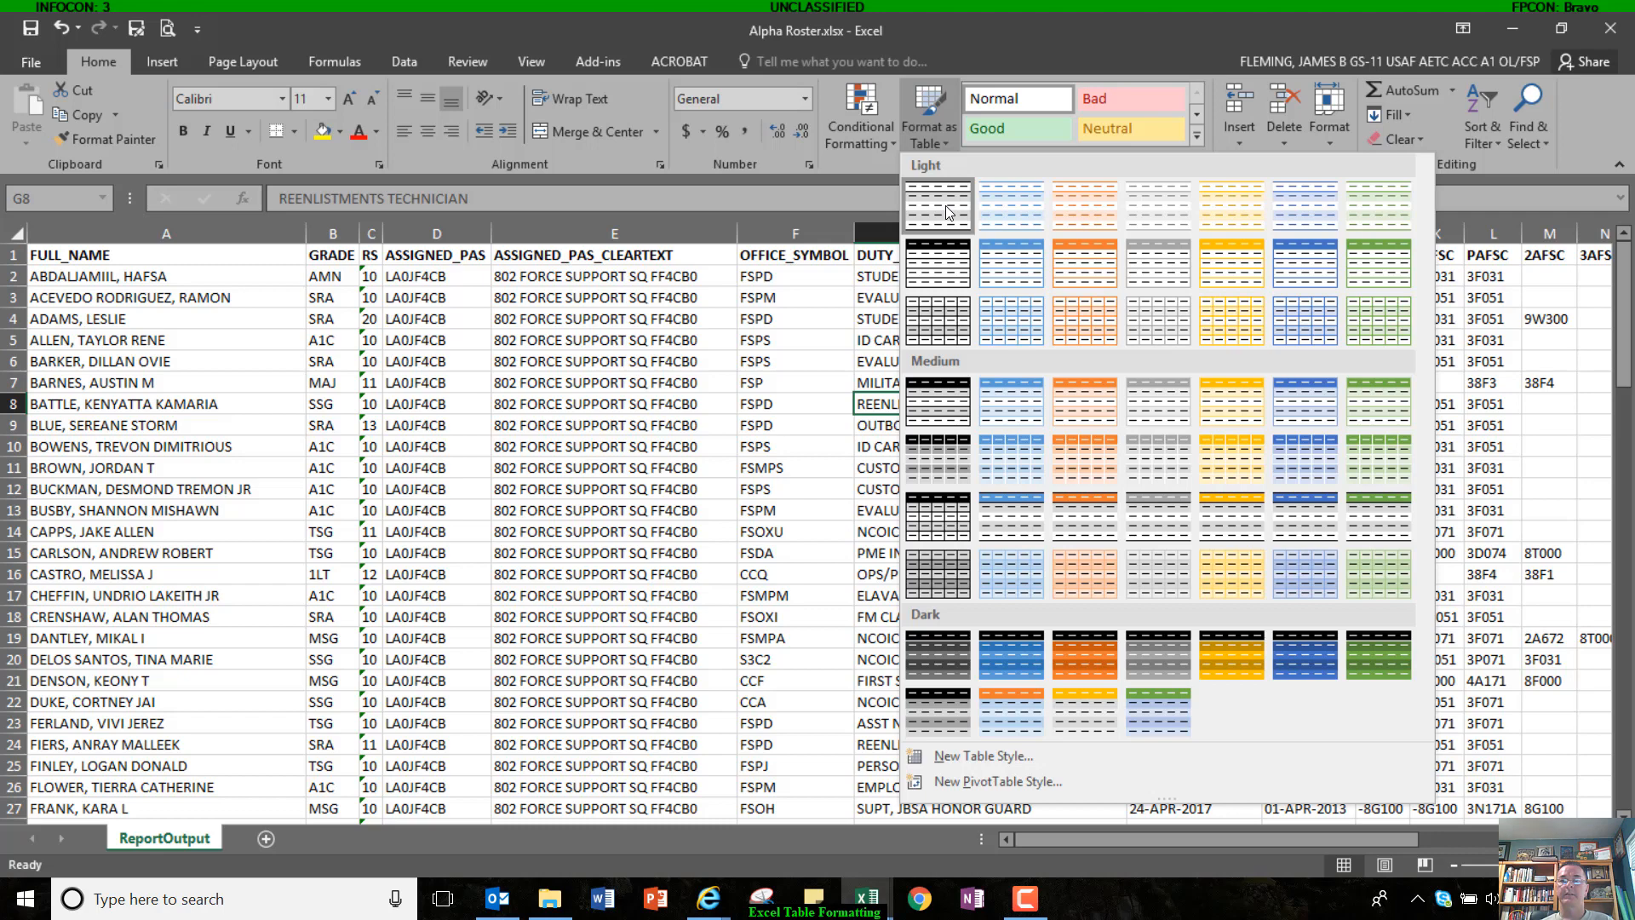
left_click(945, 206)
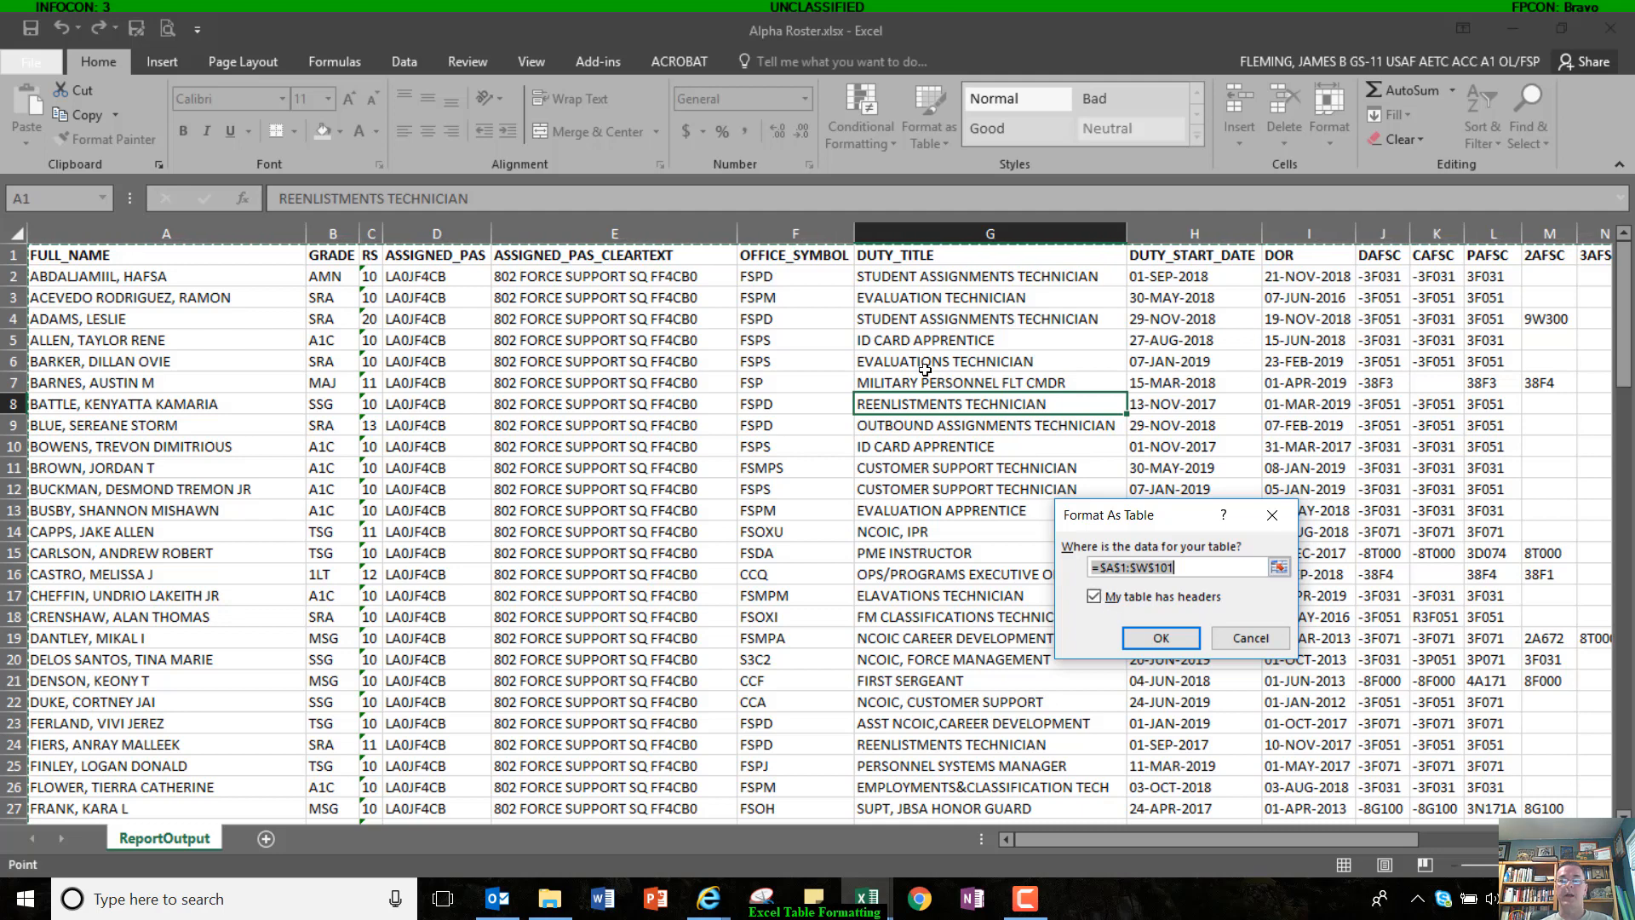
left_click(1162, 639)
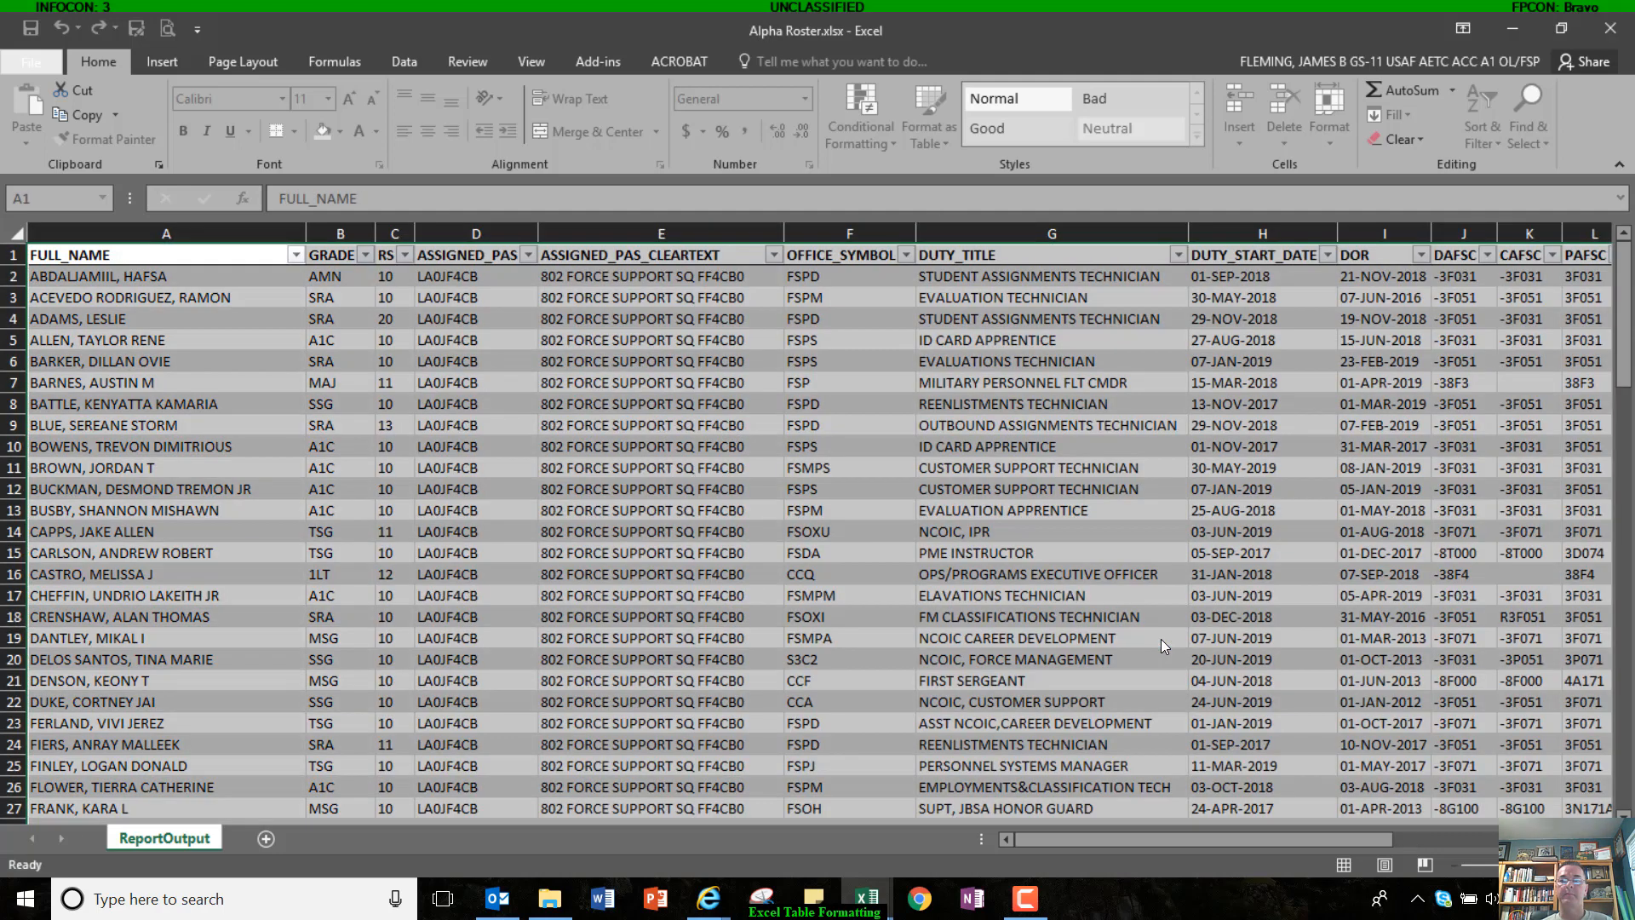
left_click(737, 409)
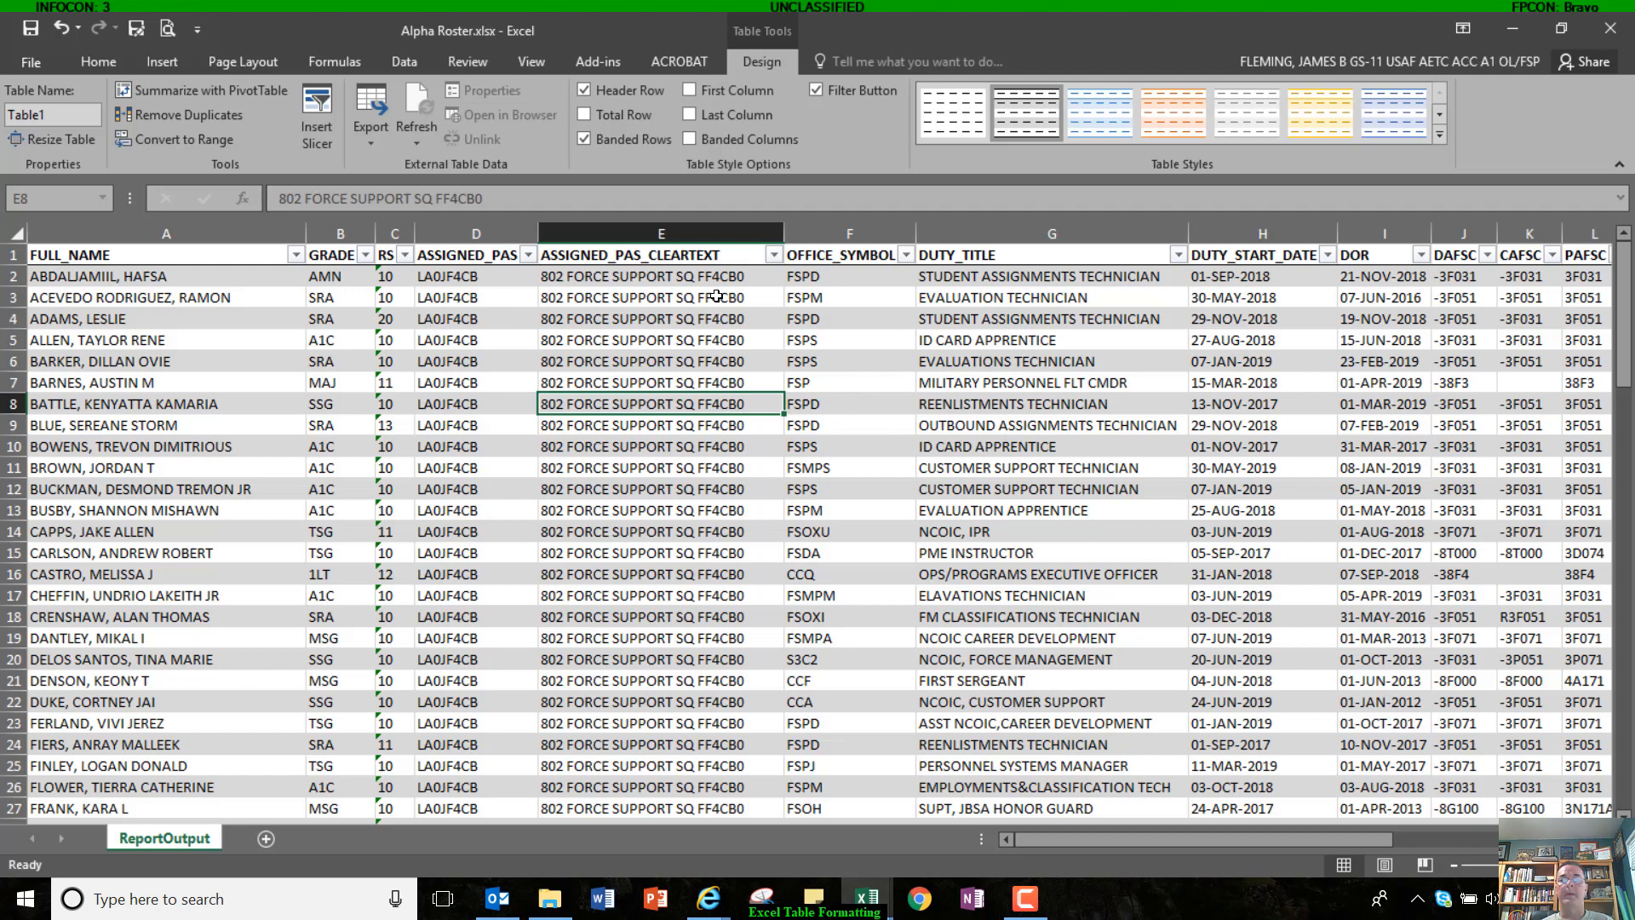
Step: View the filter choices for ASSIGNED_PAS_CLEARTEXT and OFFICE_SYMBOL without filtering anything, and save the workbook
left_click(775, 256)
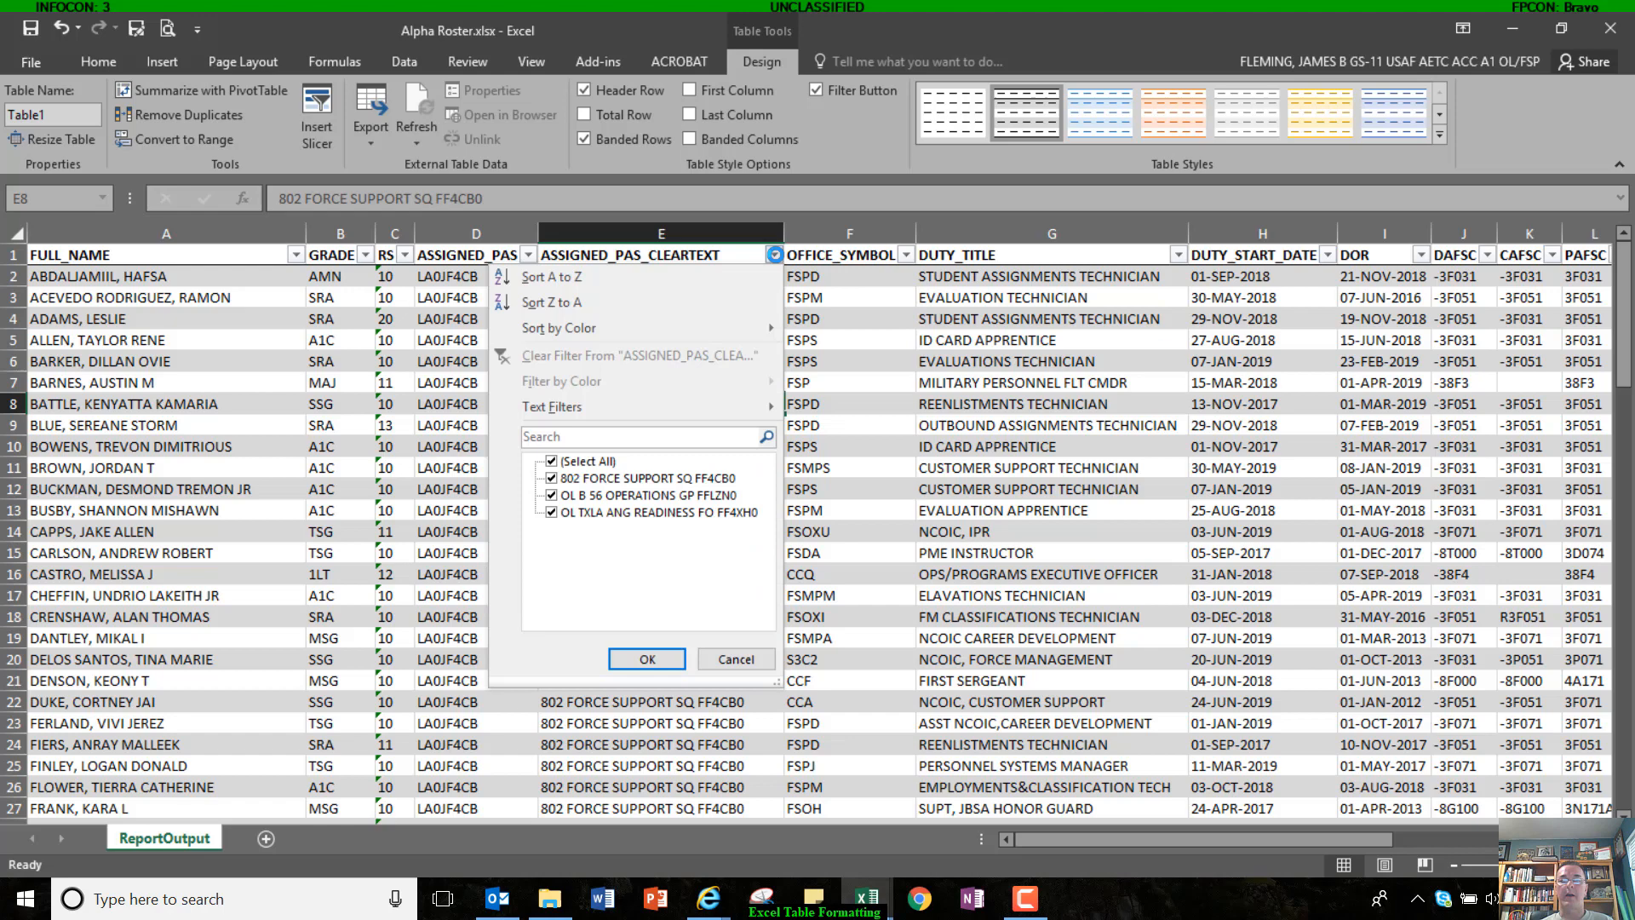
left_click(841, 356)
left_click(907, 256)
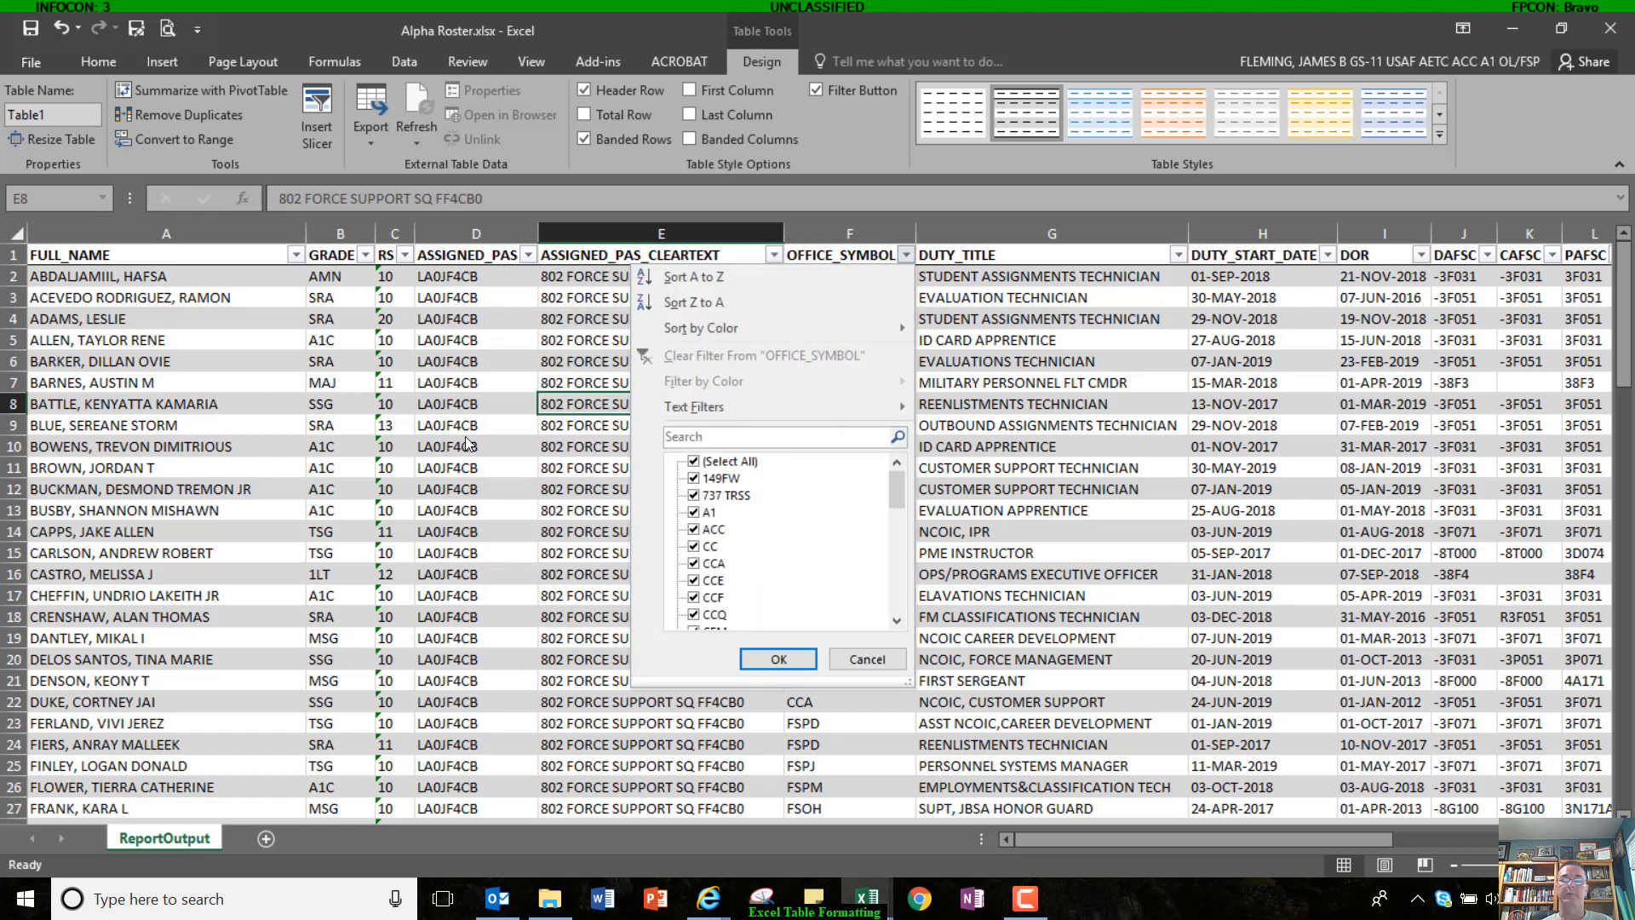
left_click(778, 659)
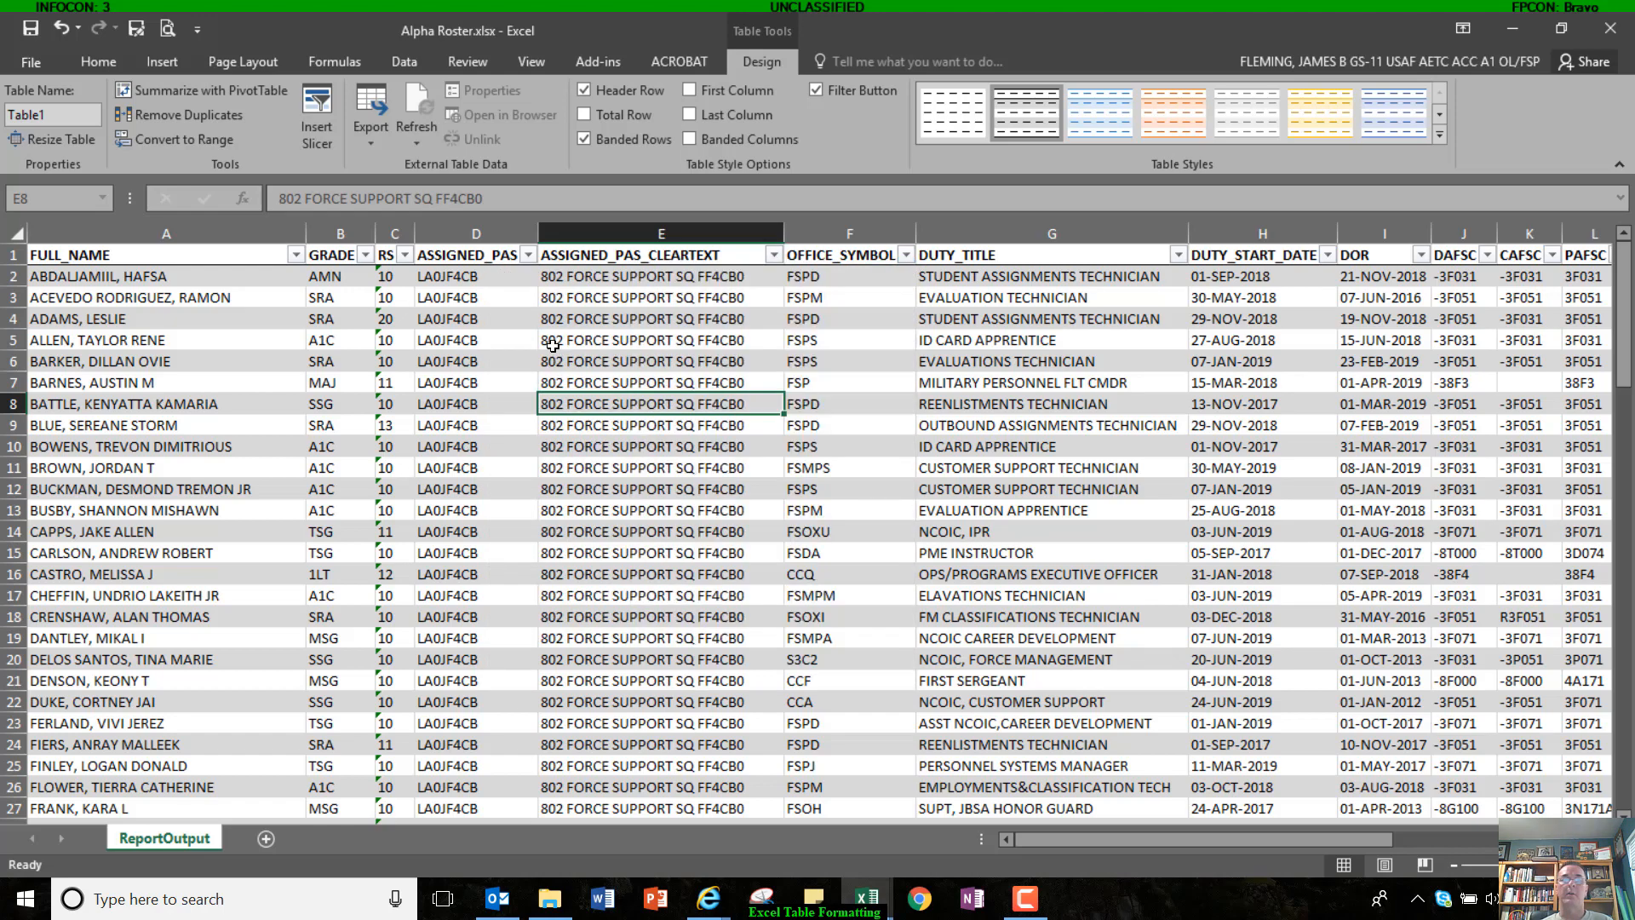
left_click(30, 32)
Step: Sort the table A to Z by OFFICE_SYMBOL and after that A to Z by ASSIGNED_PAS
left_click(905, 255)
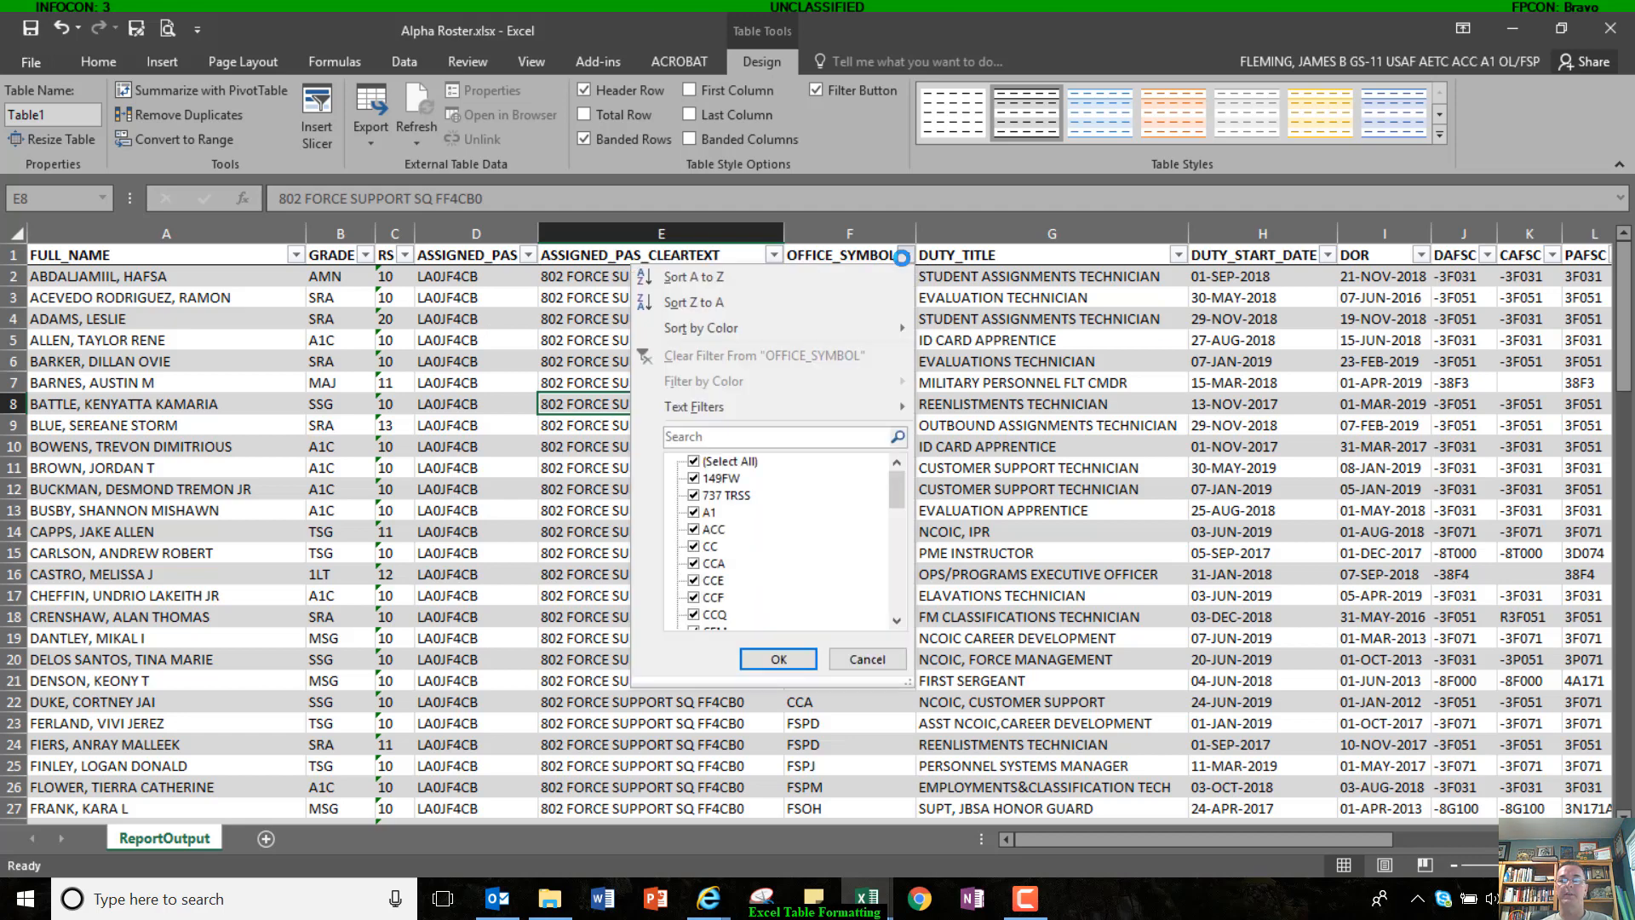
left_click(861, 279)
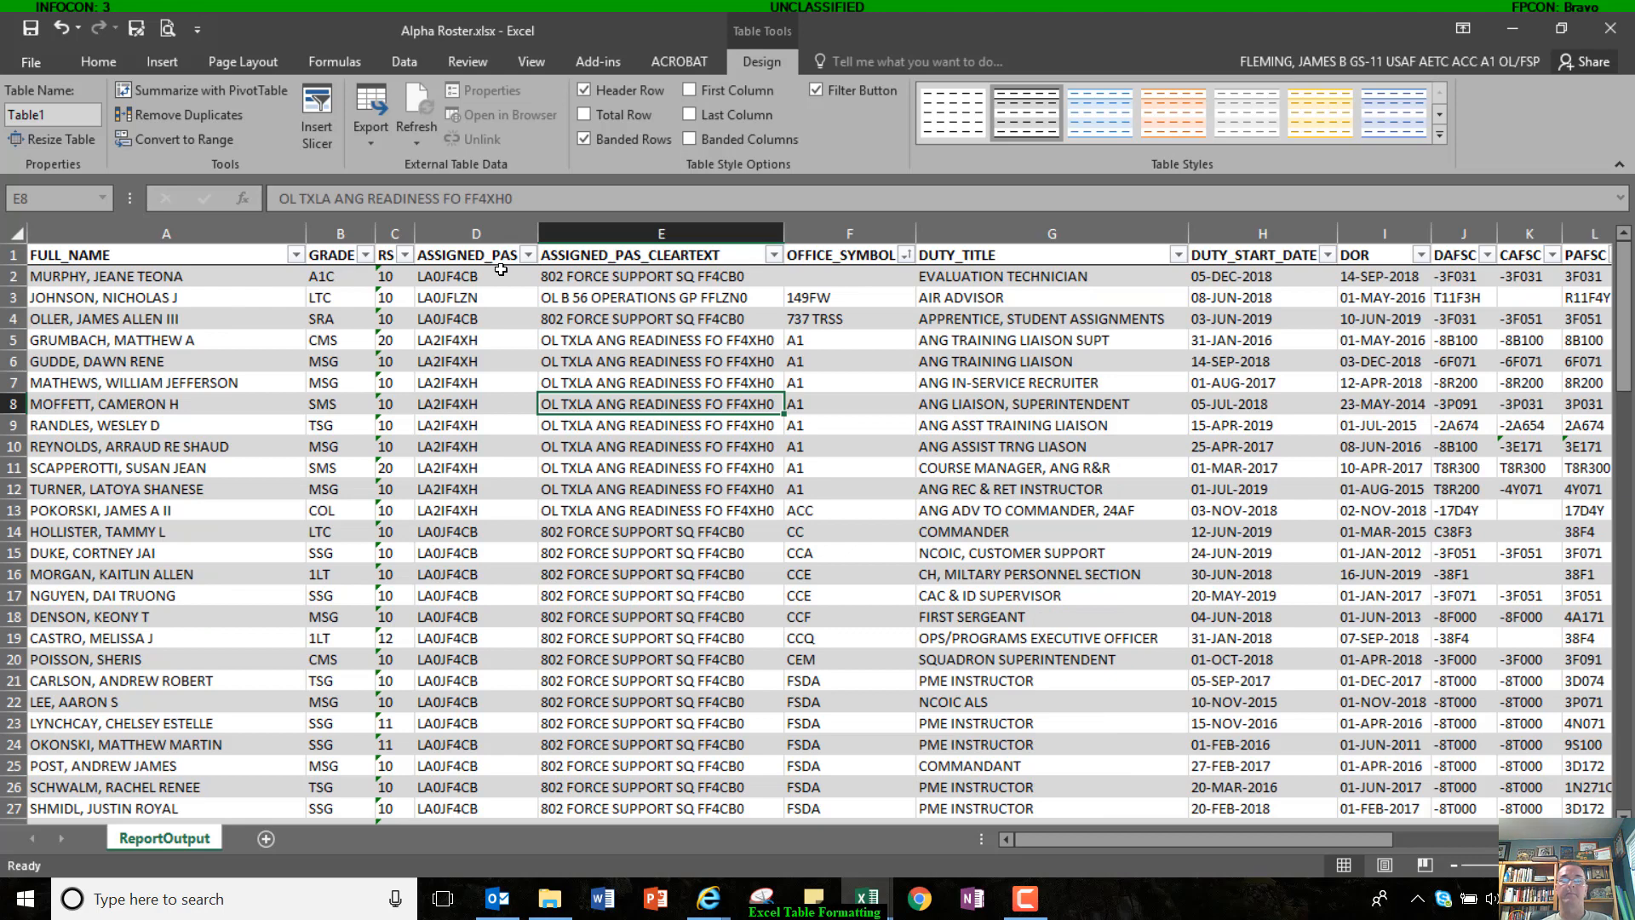
left_click(528, 255)
left_click(505, 278)
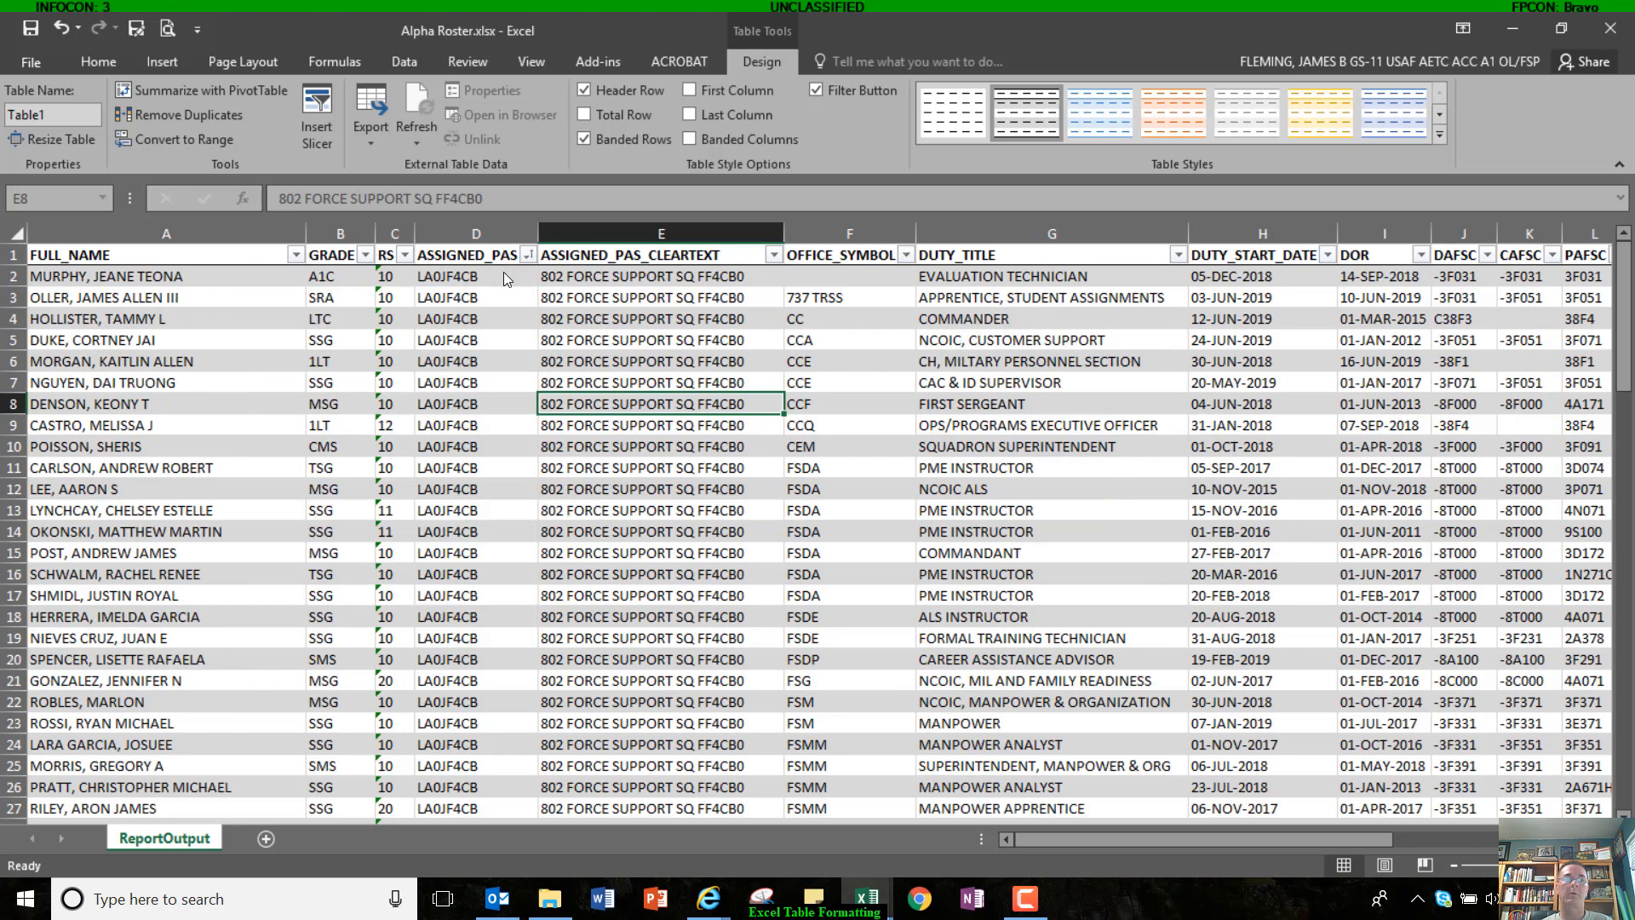
Step: Filter the GRADE column to show only the SRA records, finding that grade through the filter search
left_click(365, 254)
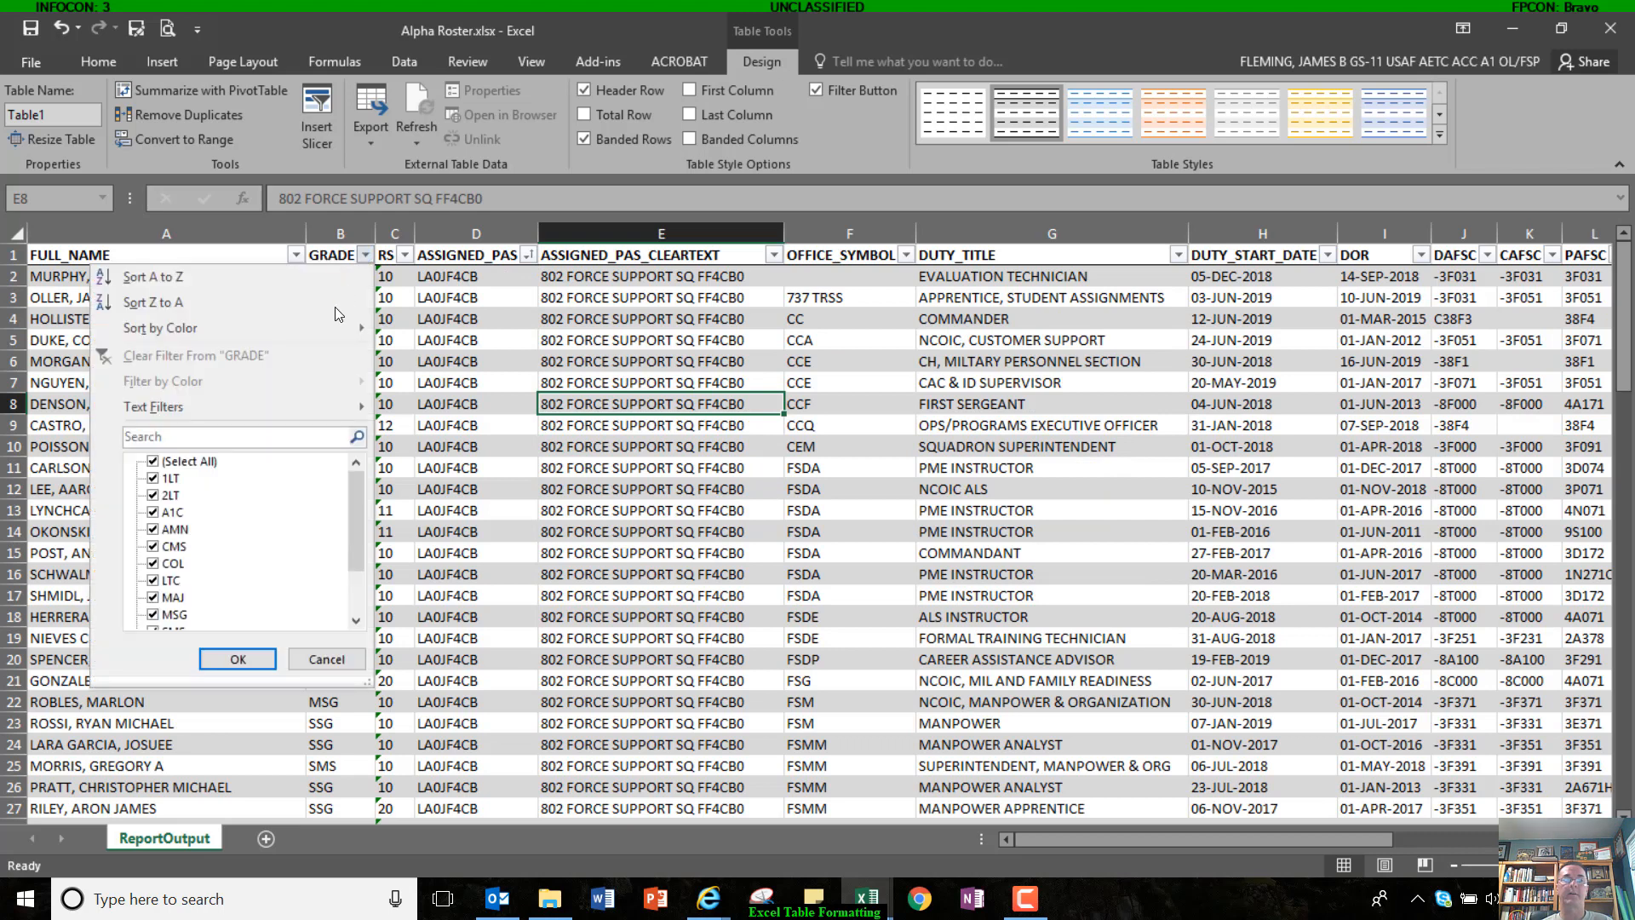
left_click(270, 438)
left_click(155, 462)
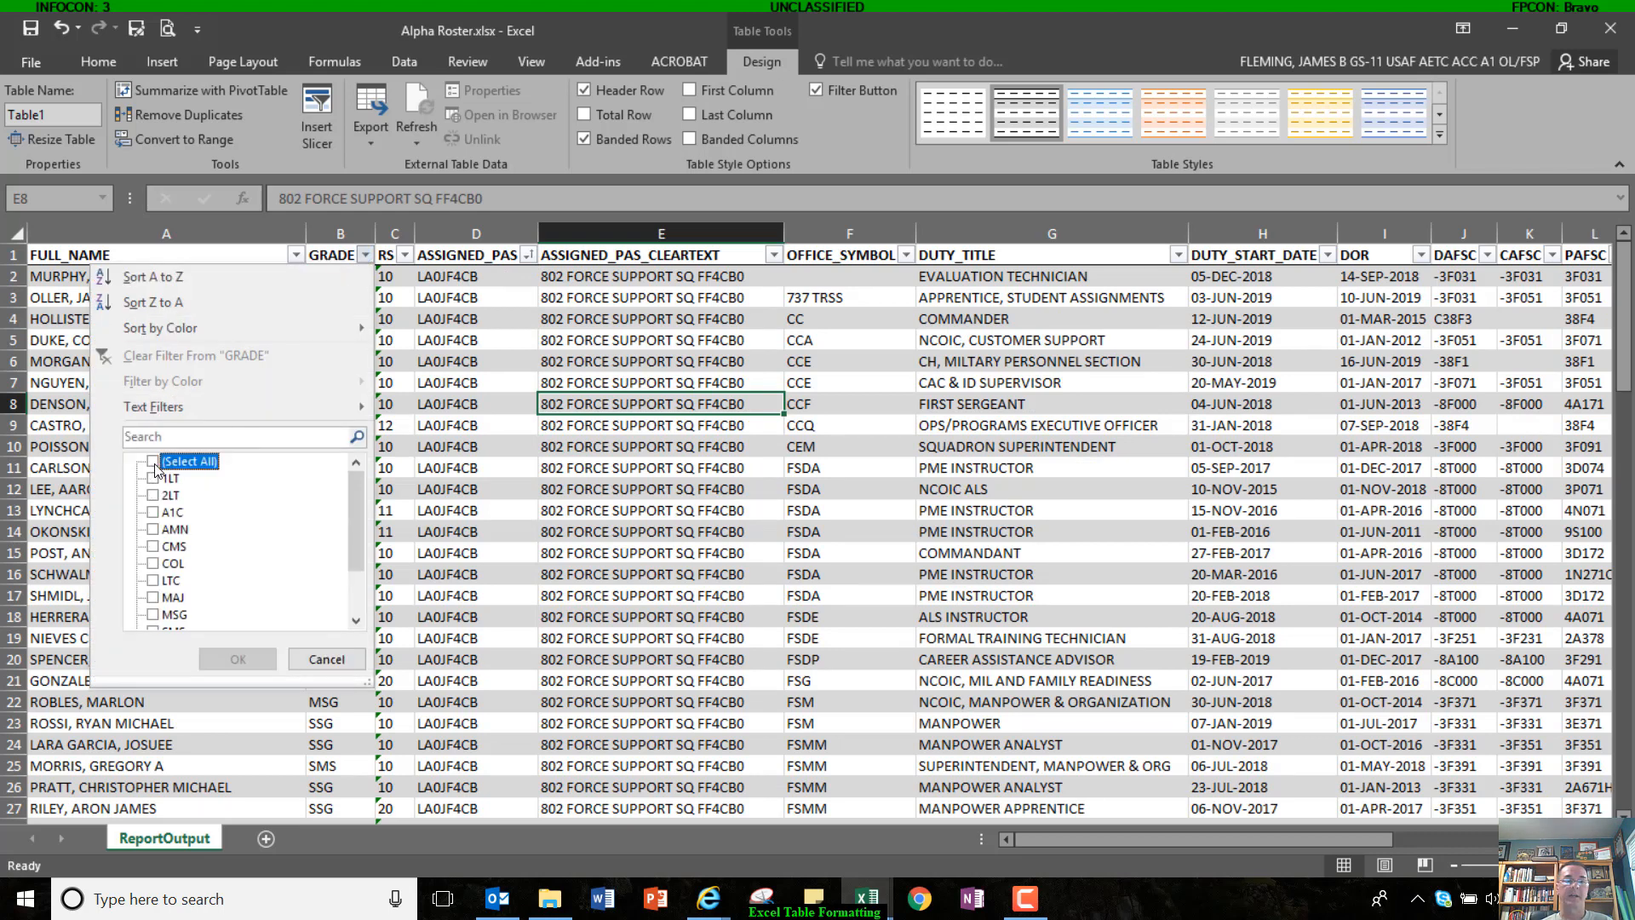
scroll(357, 547, "down", 1)
scroll(355, 547, "up", 1)
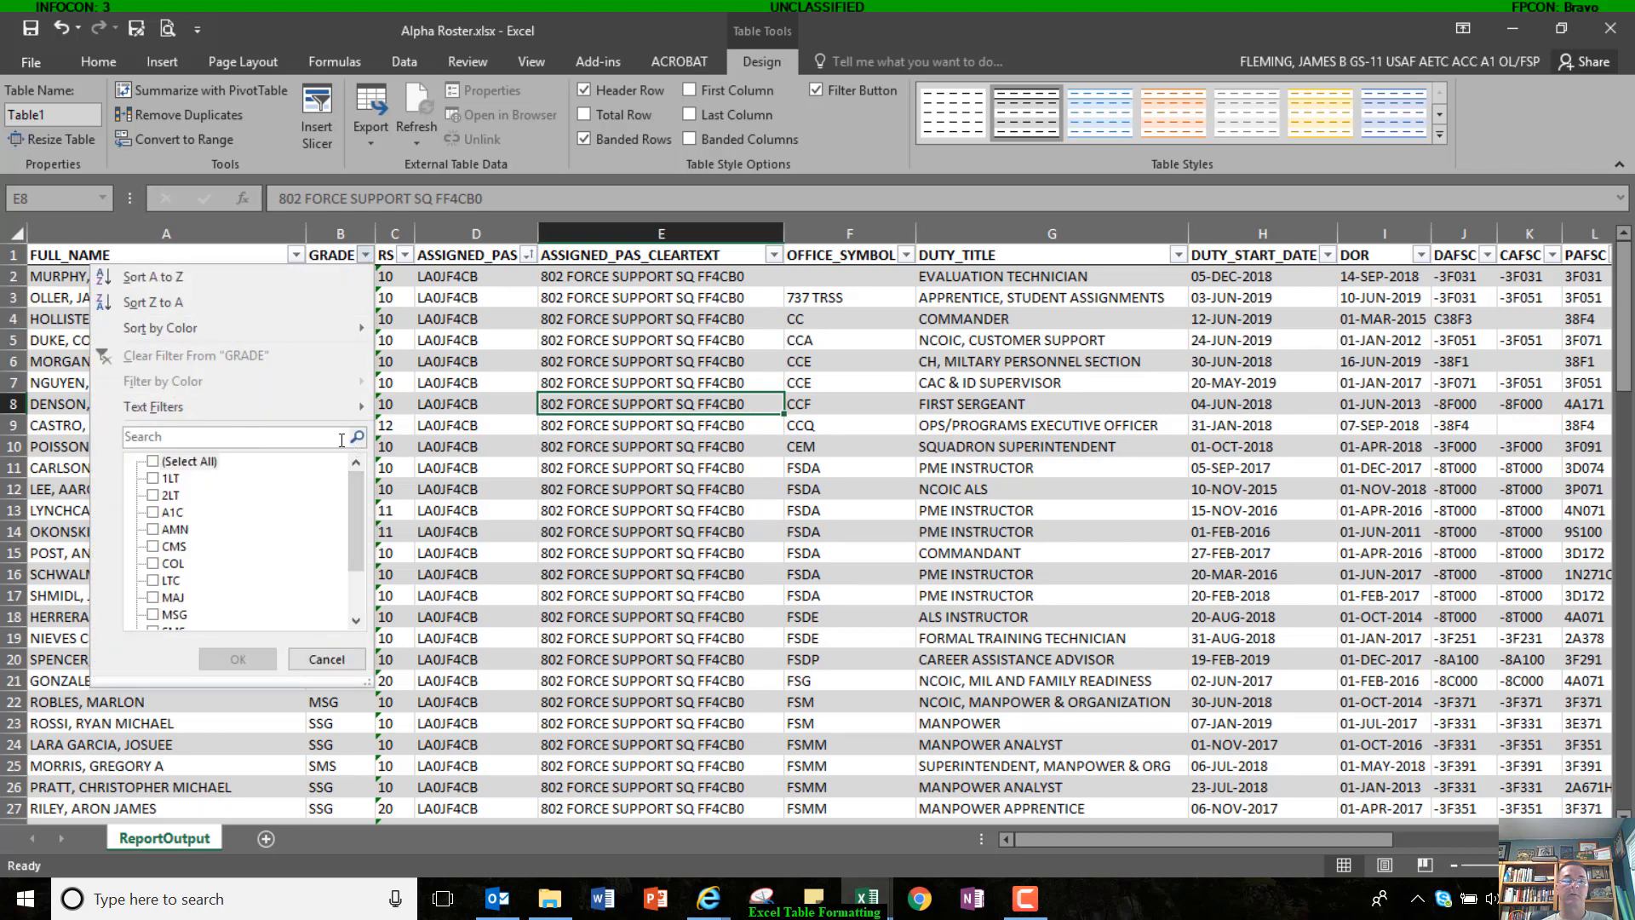
left_click(249, 435)
type("sra")
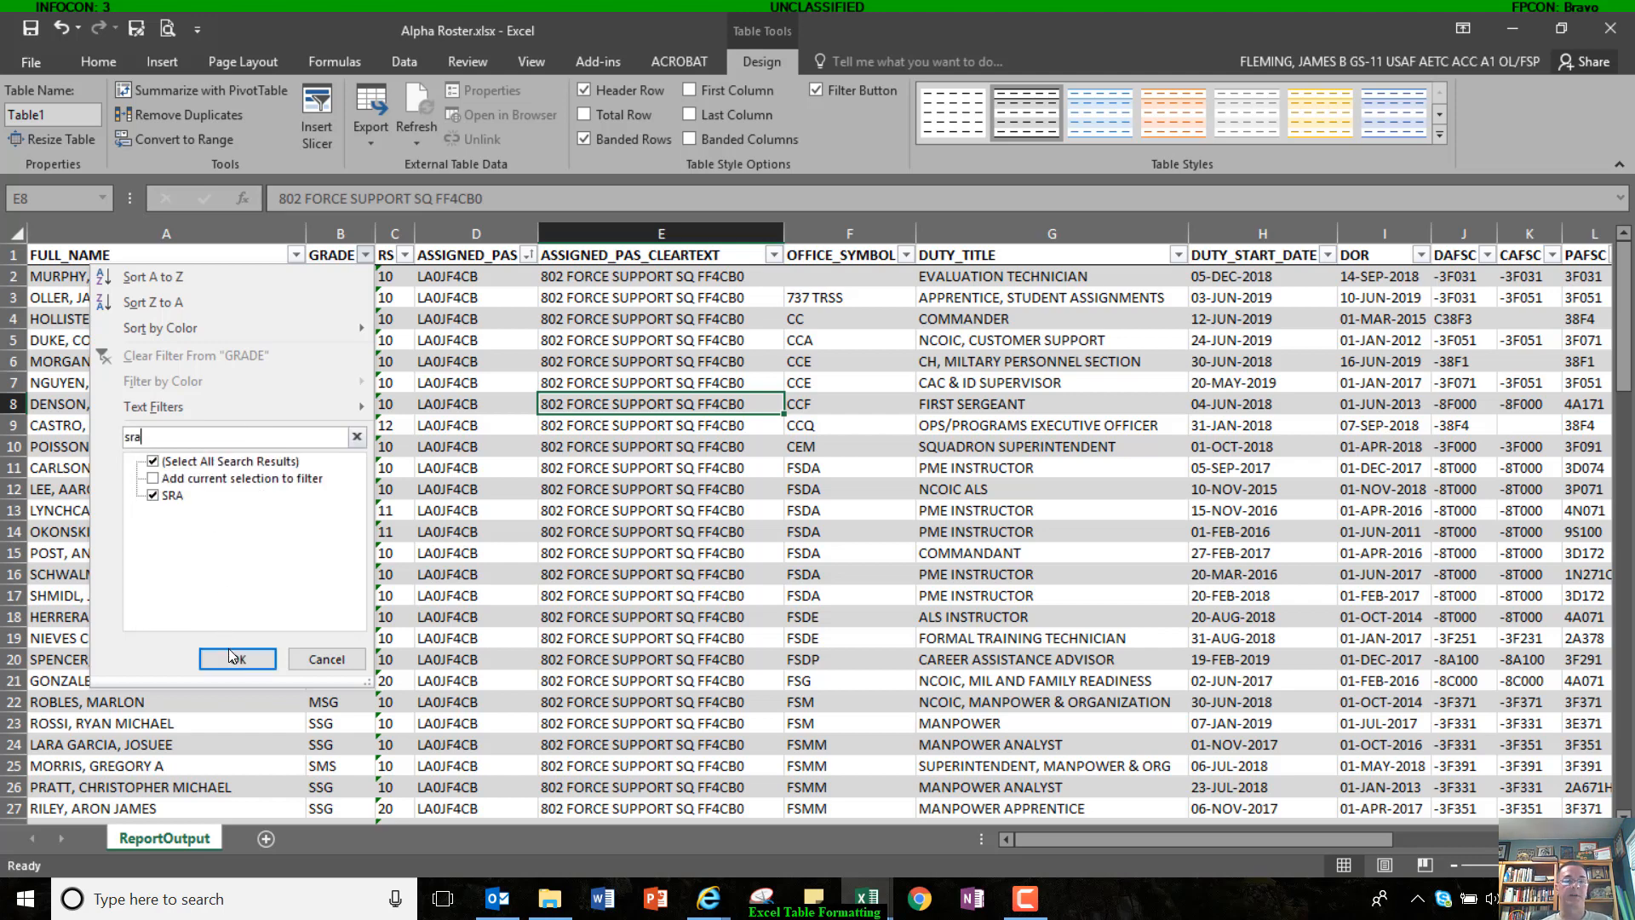
left_click(232, 657)
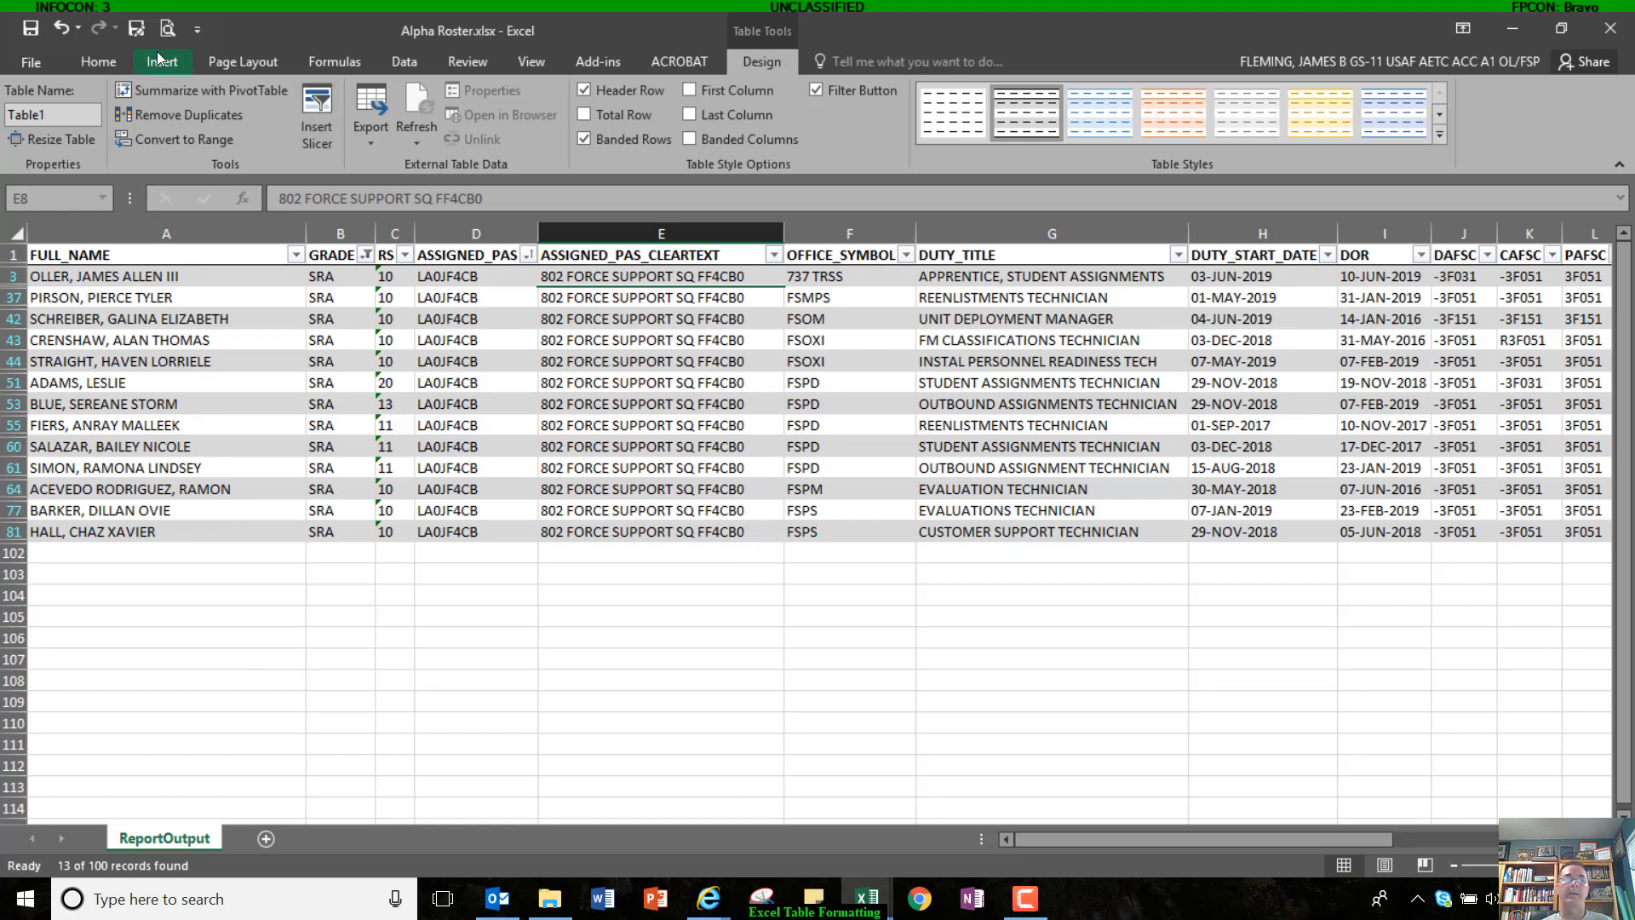
left_click(99, 61)
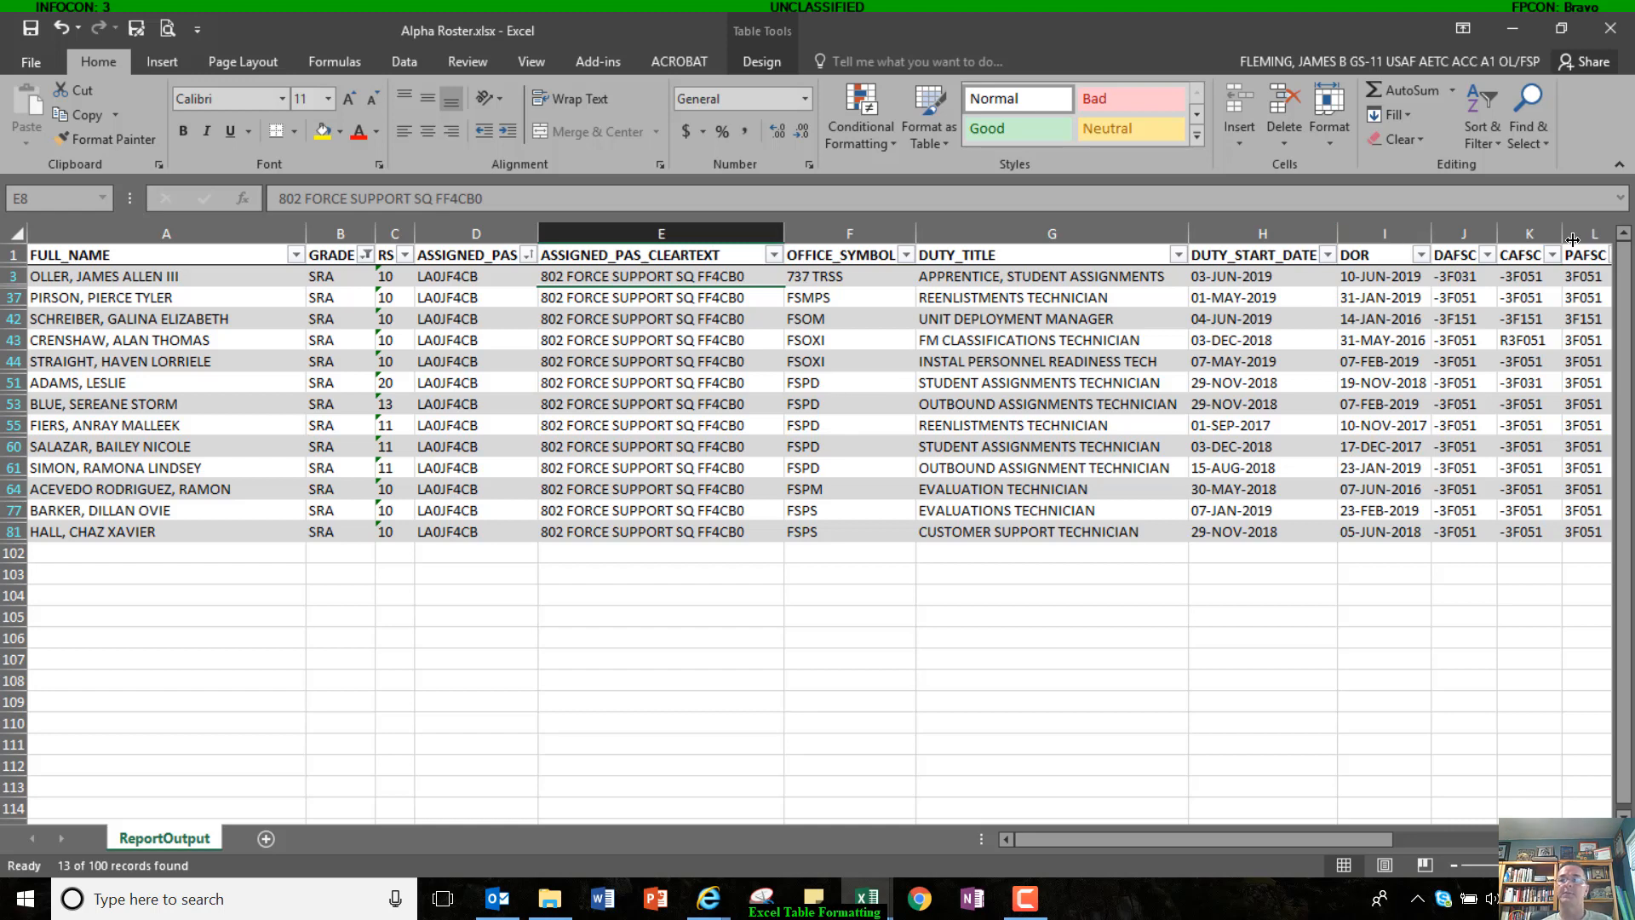
left_click(673, 402)
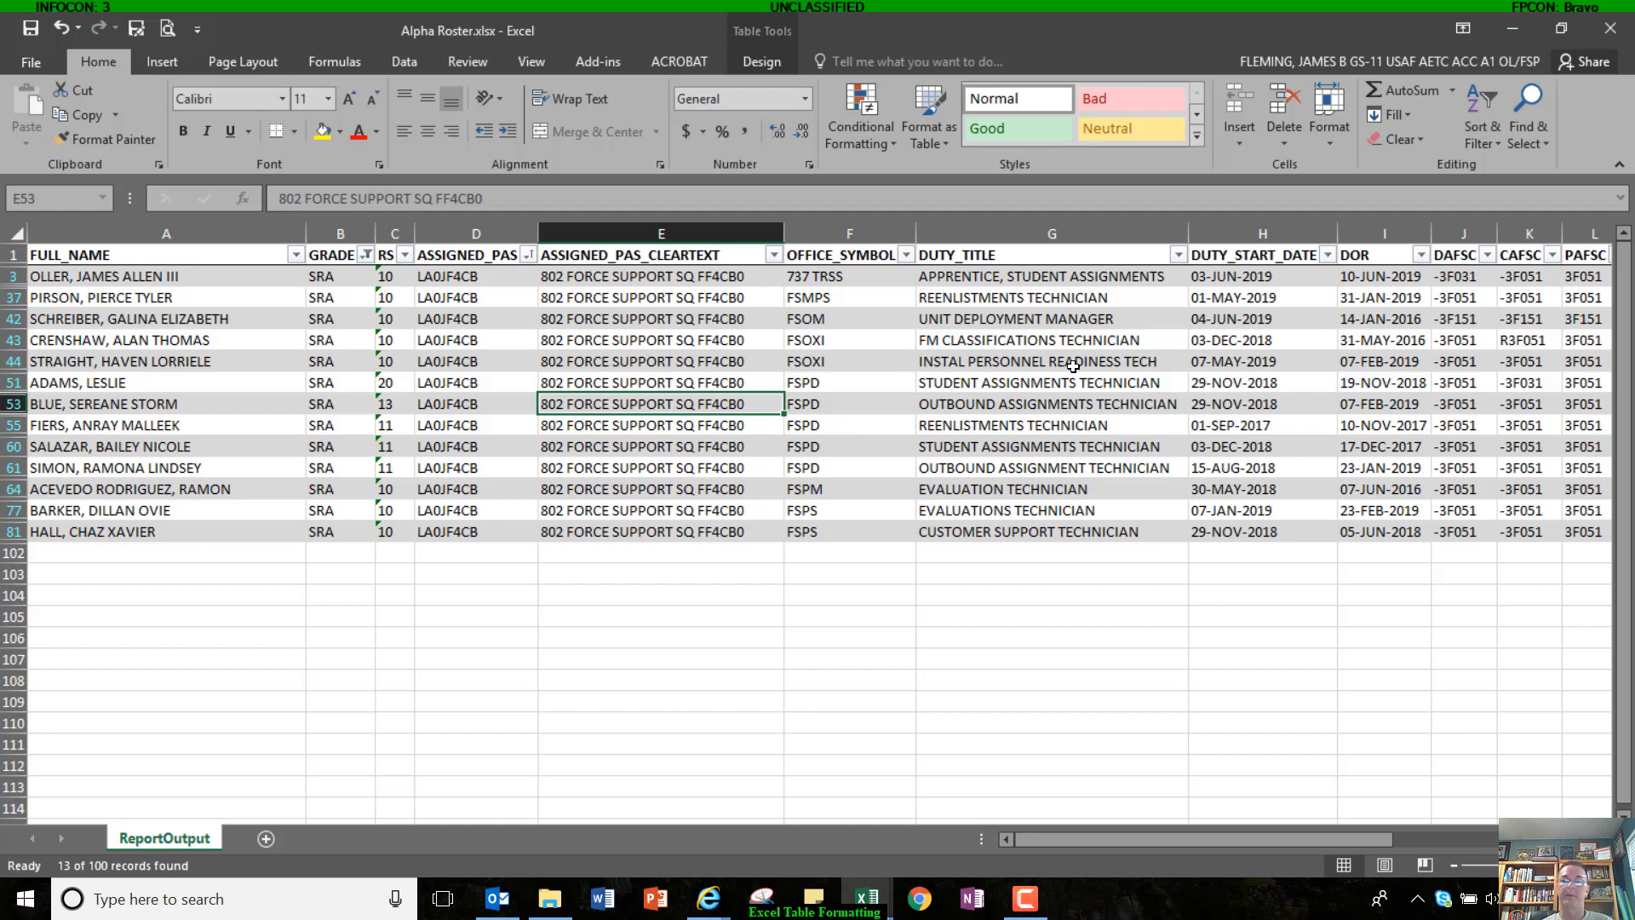
Step: Clear the roster table's filter and sort criteria, showing every grade again
left_click(1482, 111)
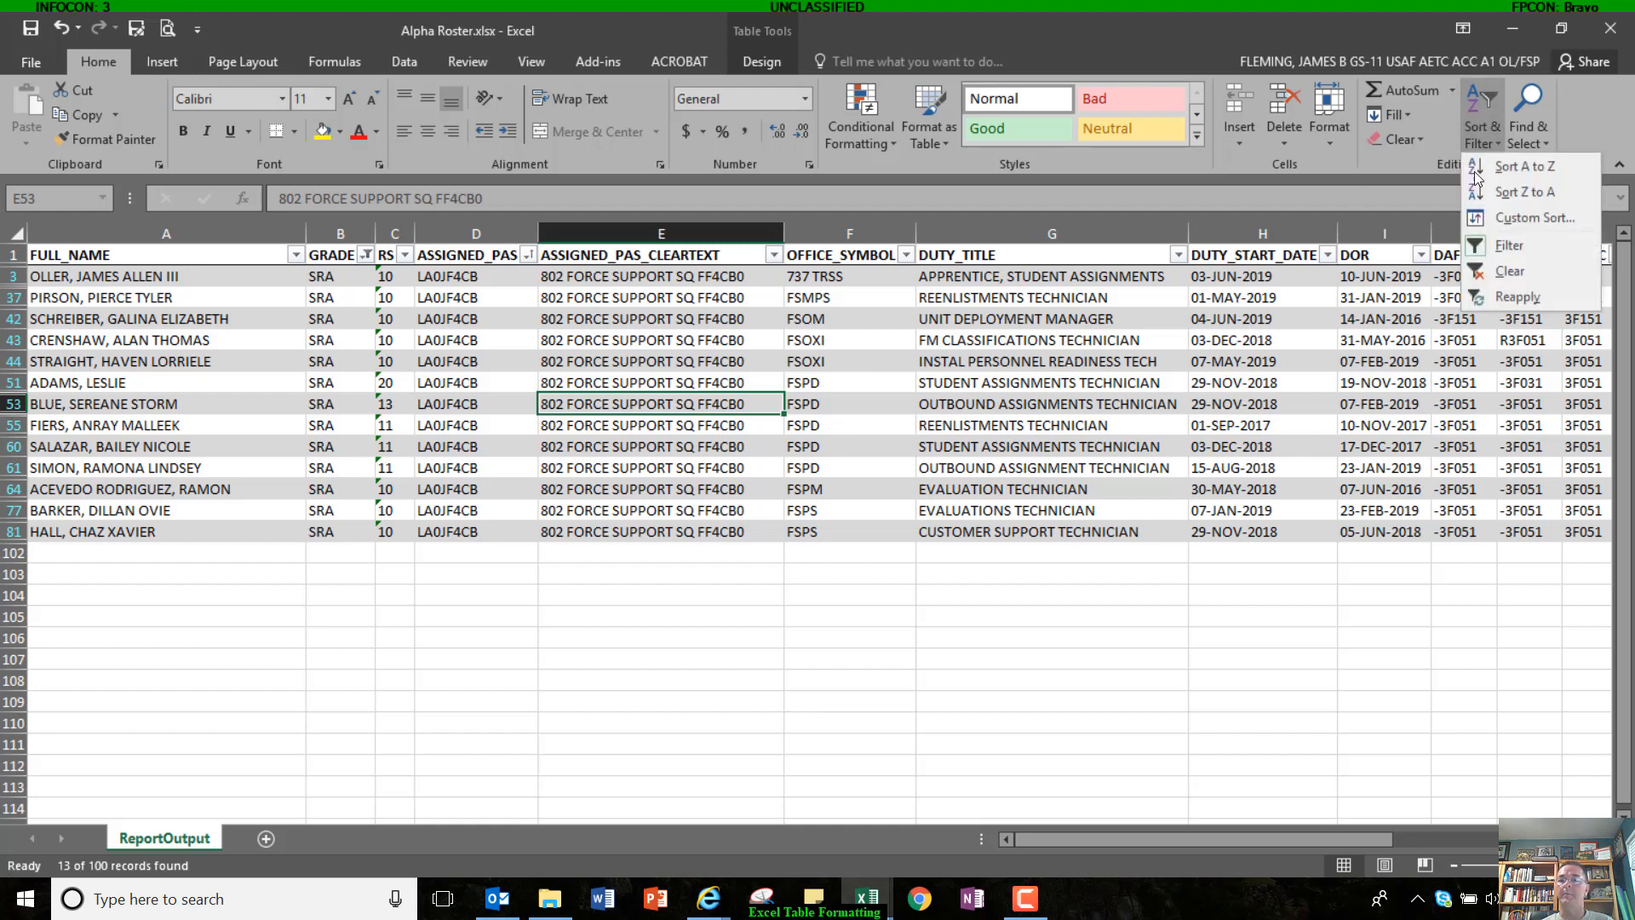
left_click(1490, 279)
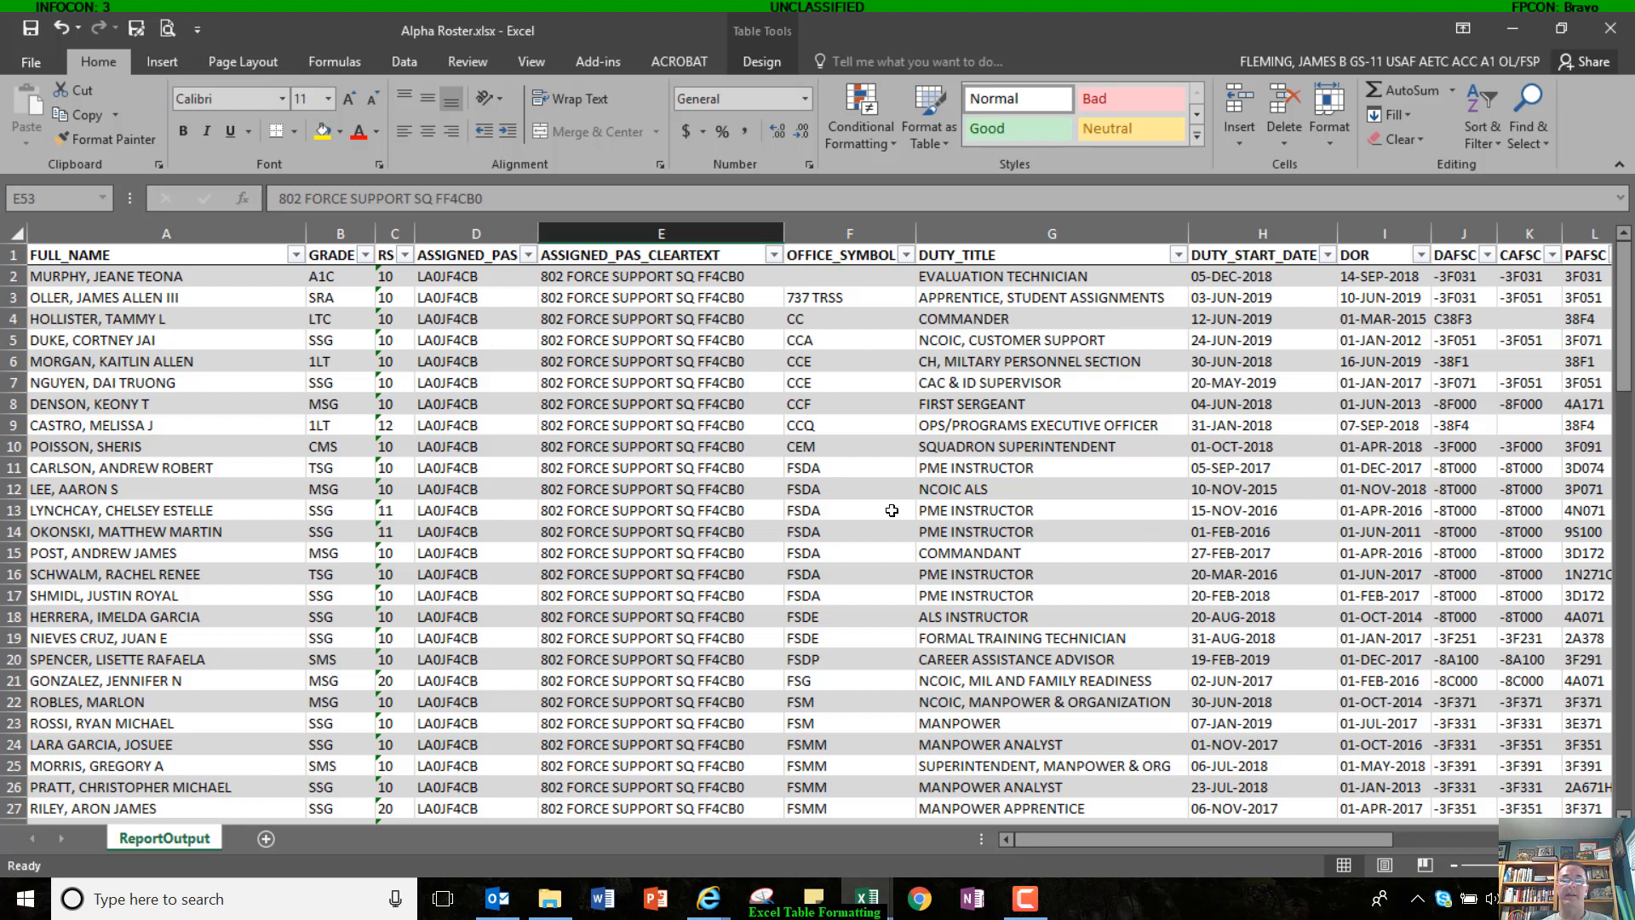
left_click(685, 403)
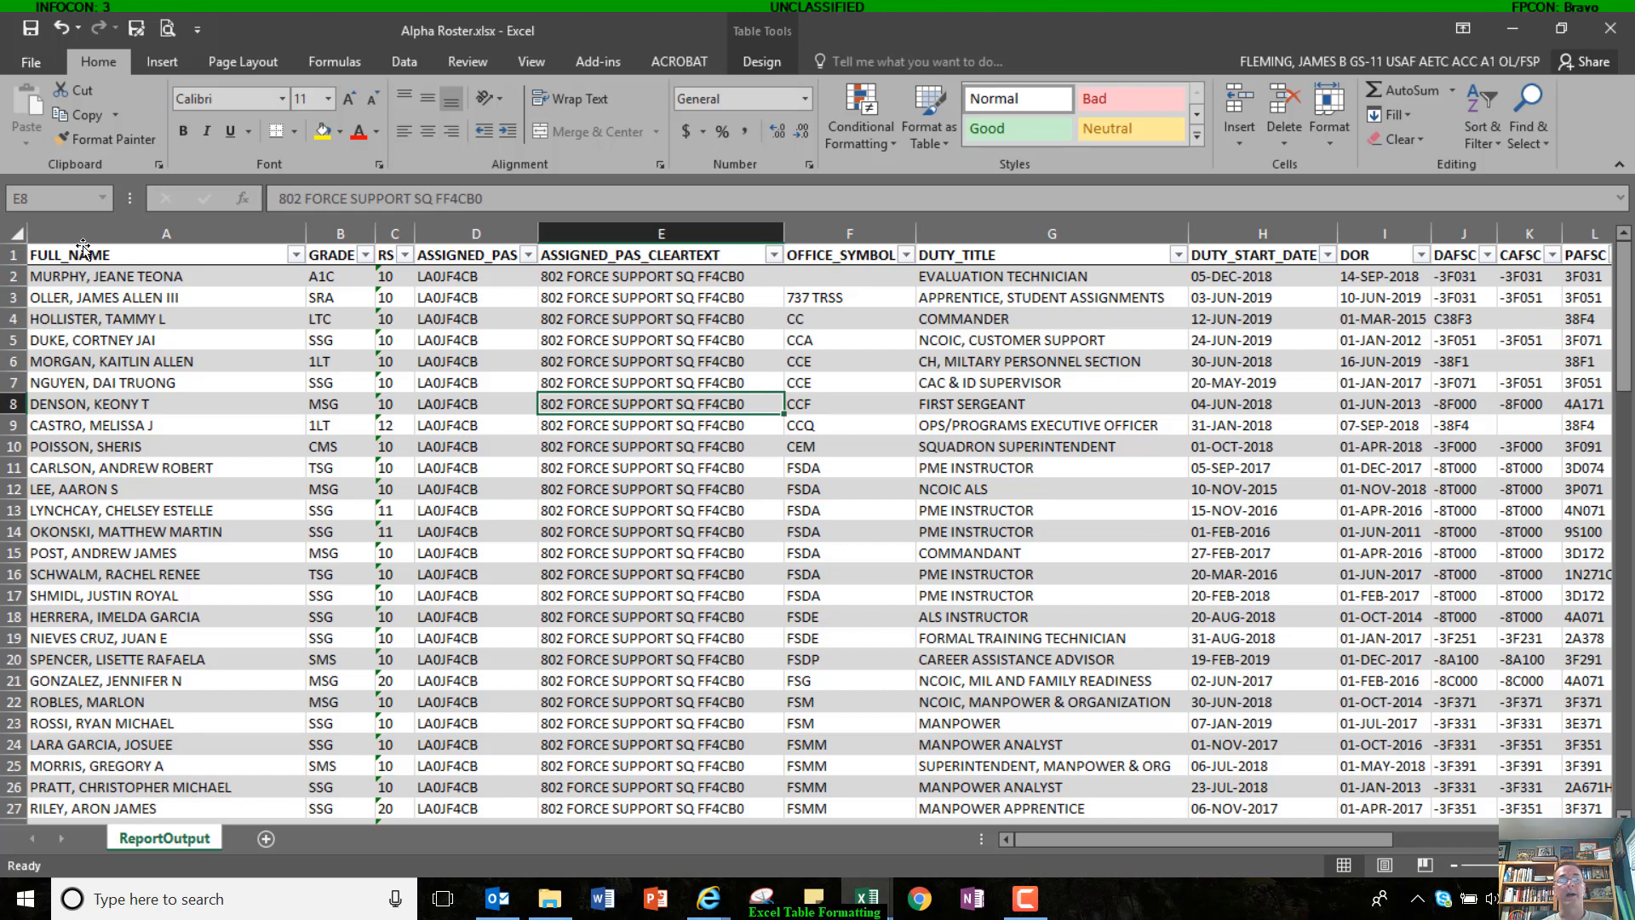
Step: Select the entire roster worksheet and autofit all column widths to their contents
left_click(14, 235)
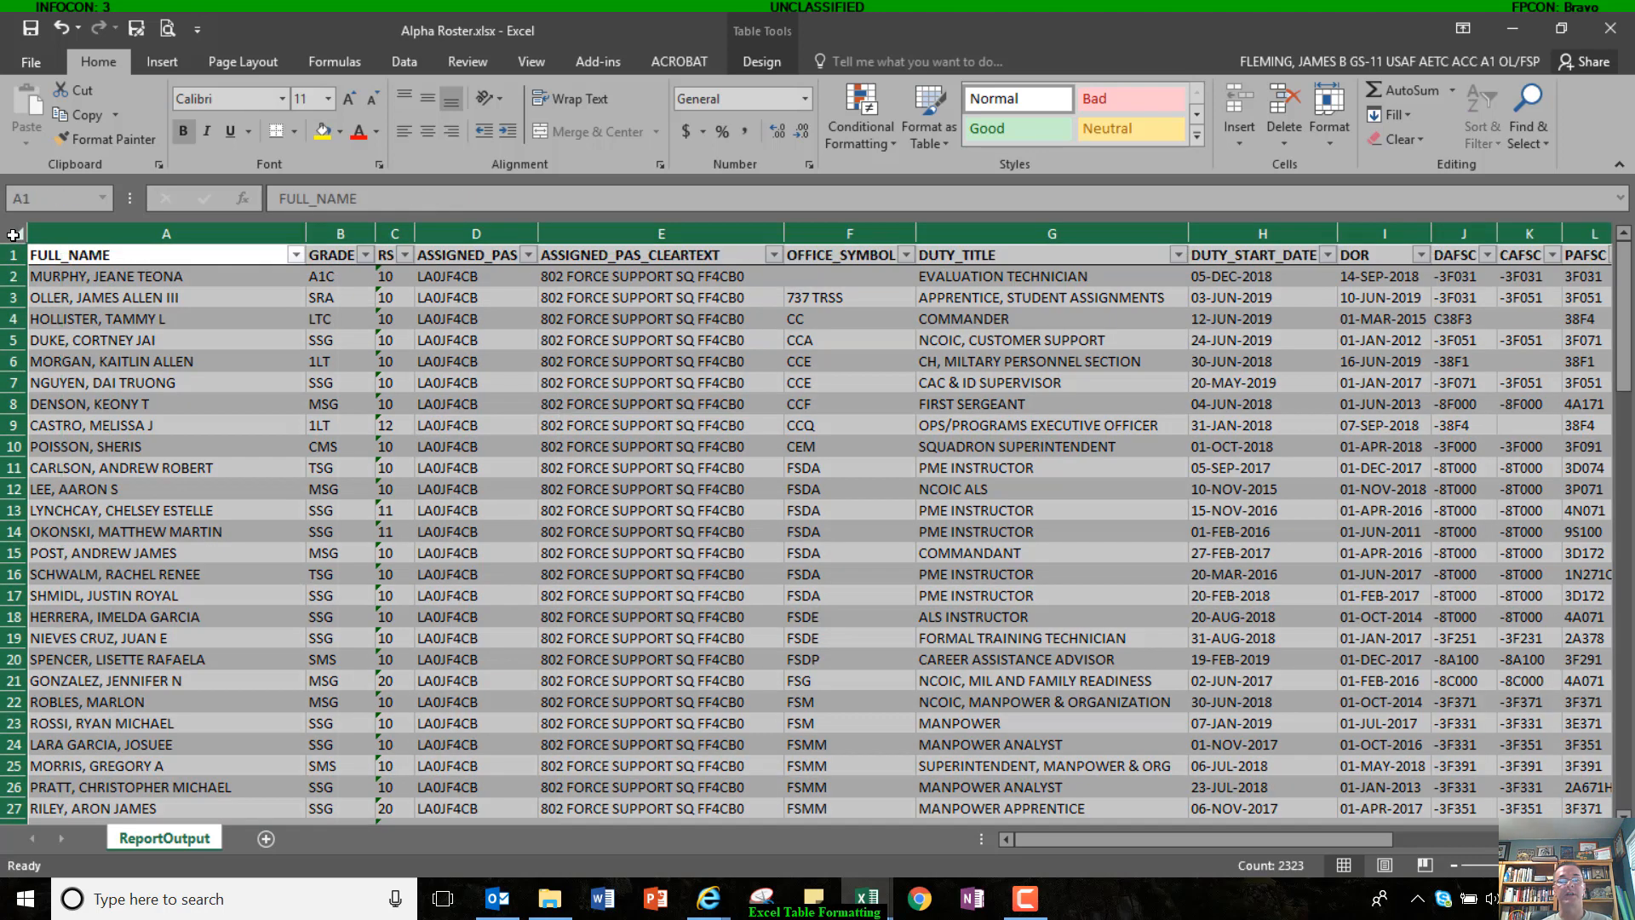
double_click(304, 232)
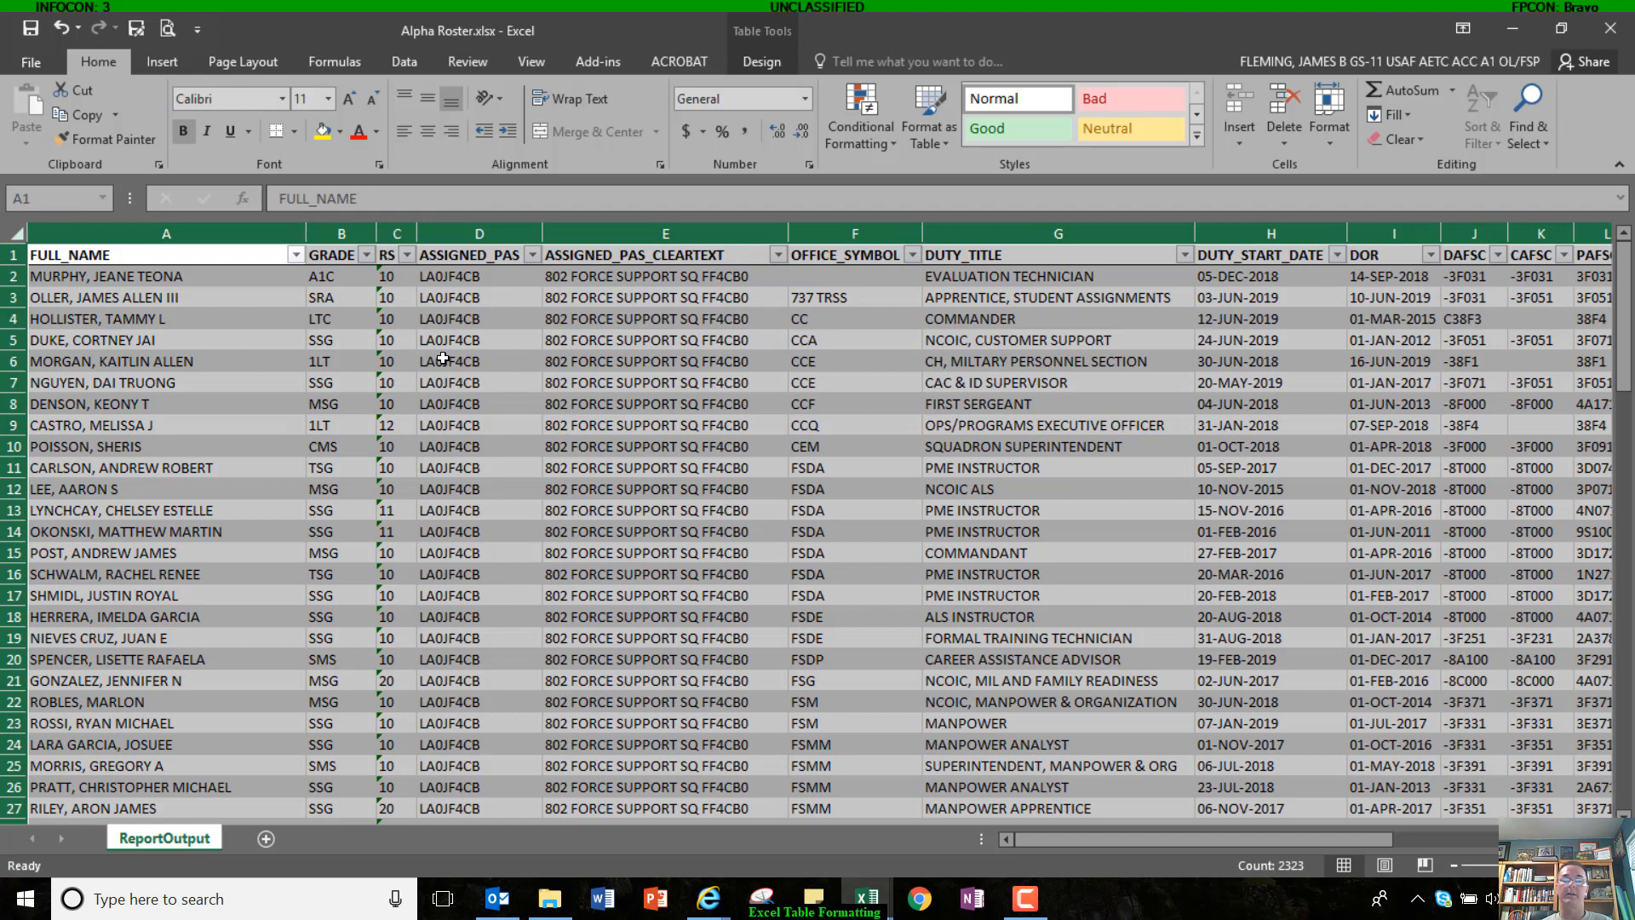
left_click(479, 379)
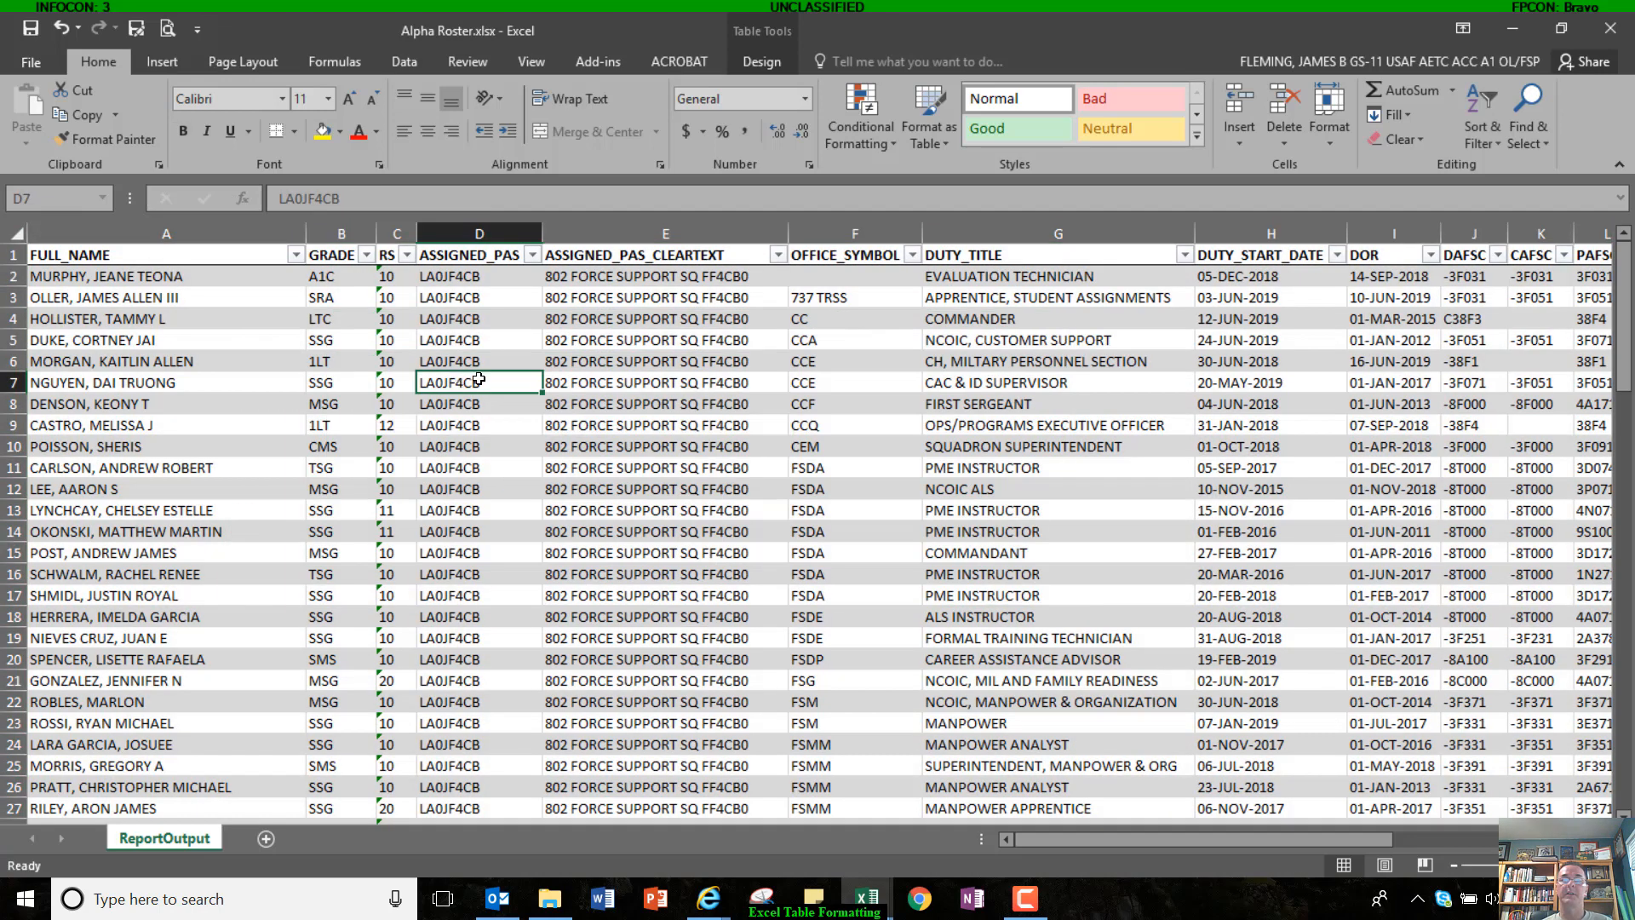
left_click(926, 104)
key("Escape")
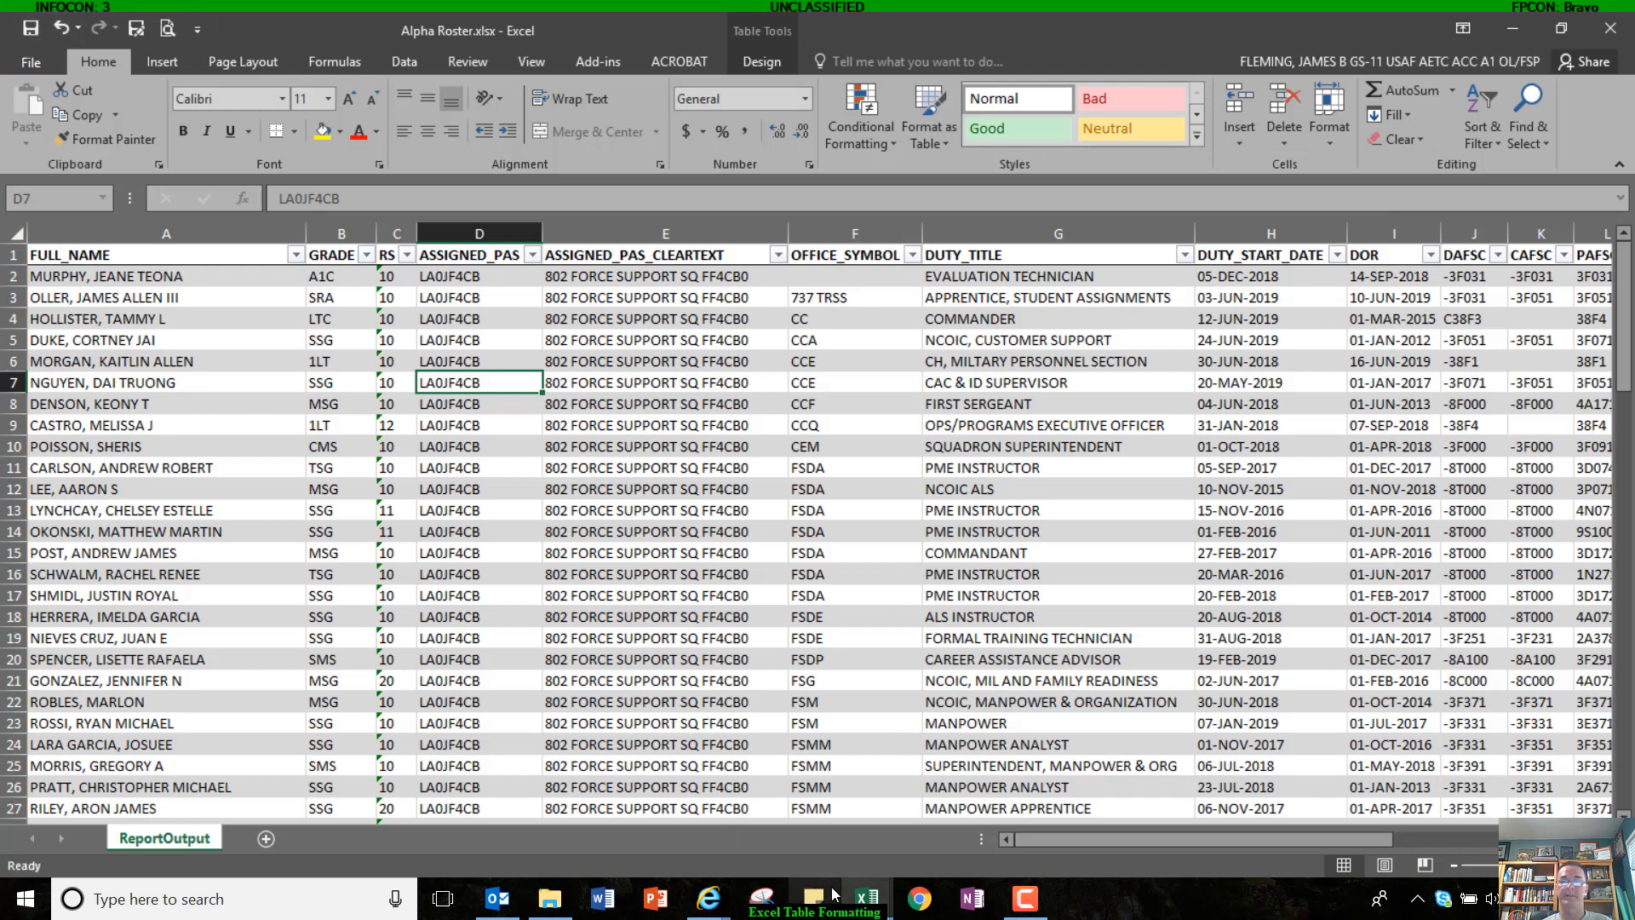
Step: Switch to the Hier_Evals_App (1).xls workbook and point out rows 1 to 3 above the column headers
mouse_move(867, 899)
left_click(779, 817)
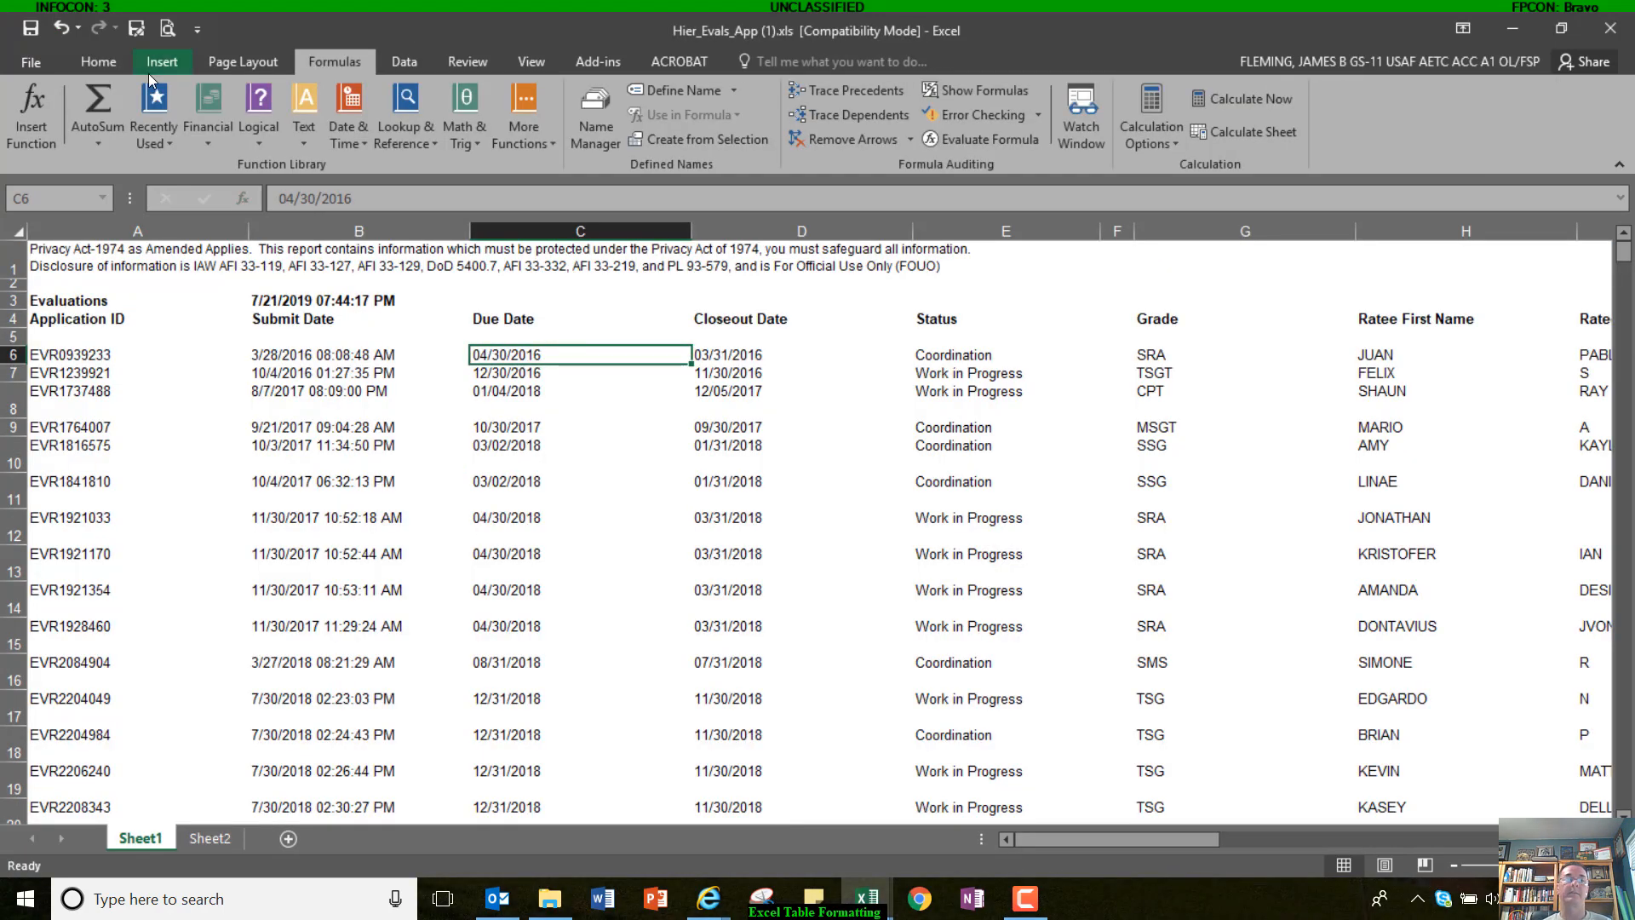
left_click(108, 64)
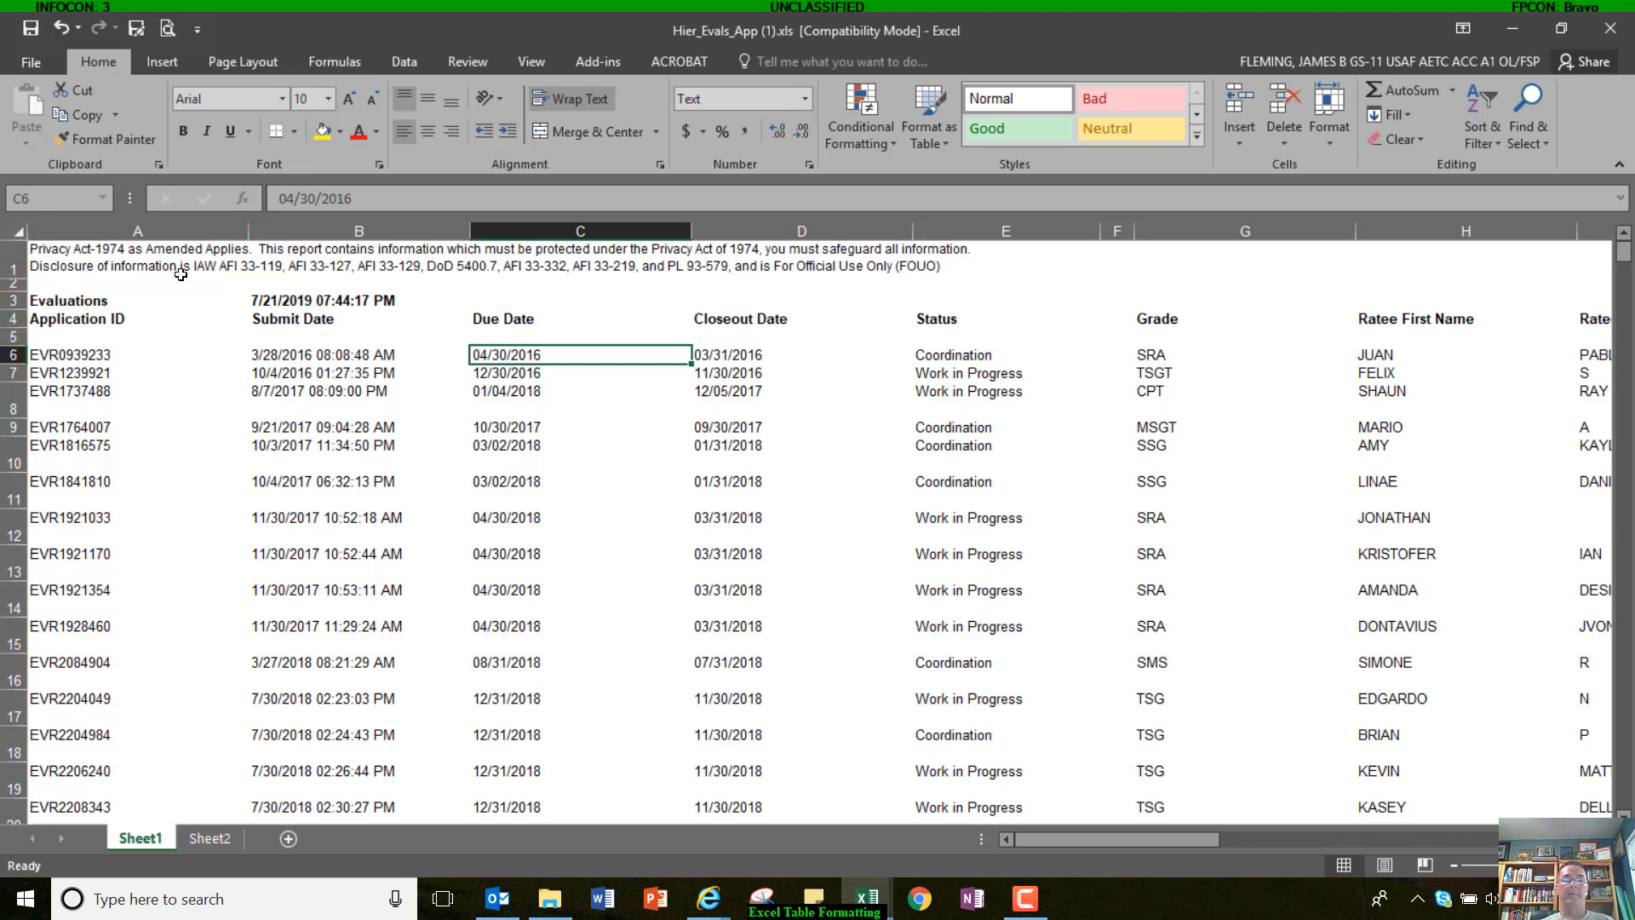
left_click_drag(13, 264, 13, 303)
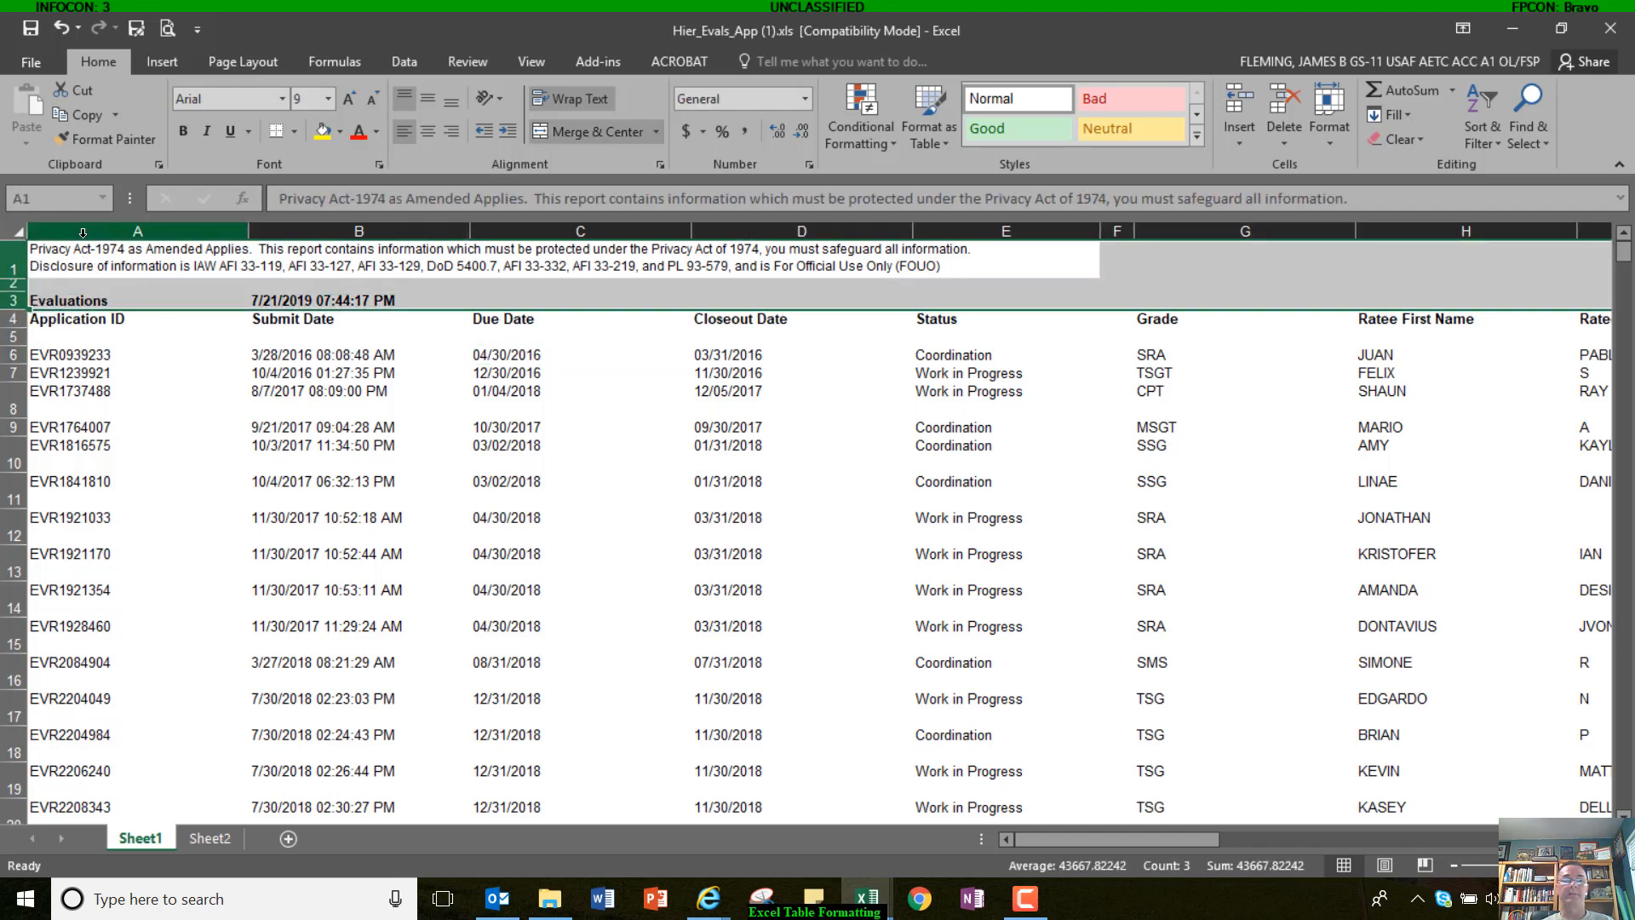
left_click(748, 393)
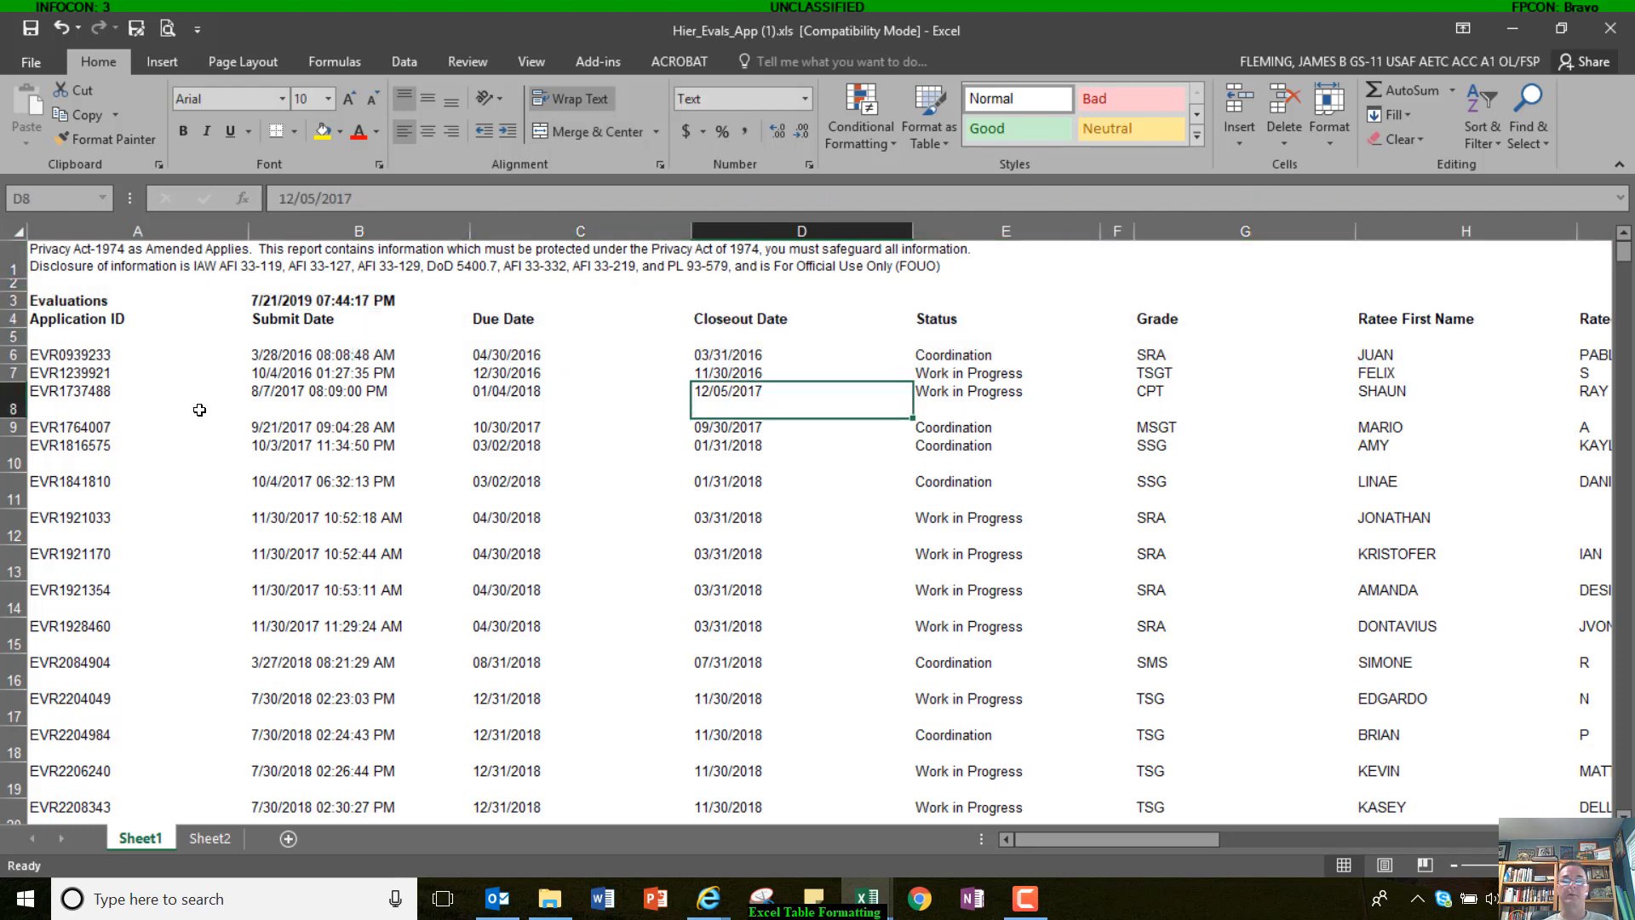
Step: Delete the blank row 5 between the column headers and the first evaluation record
left_click(11, 337)
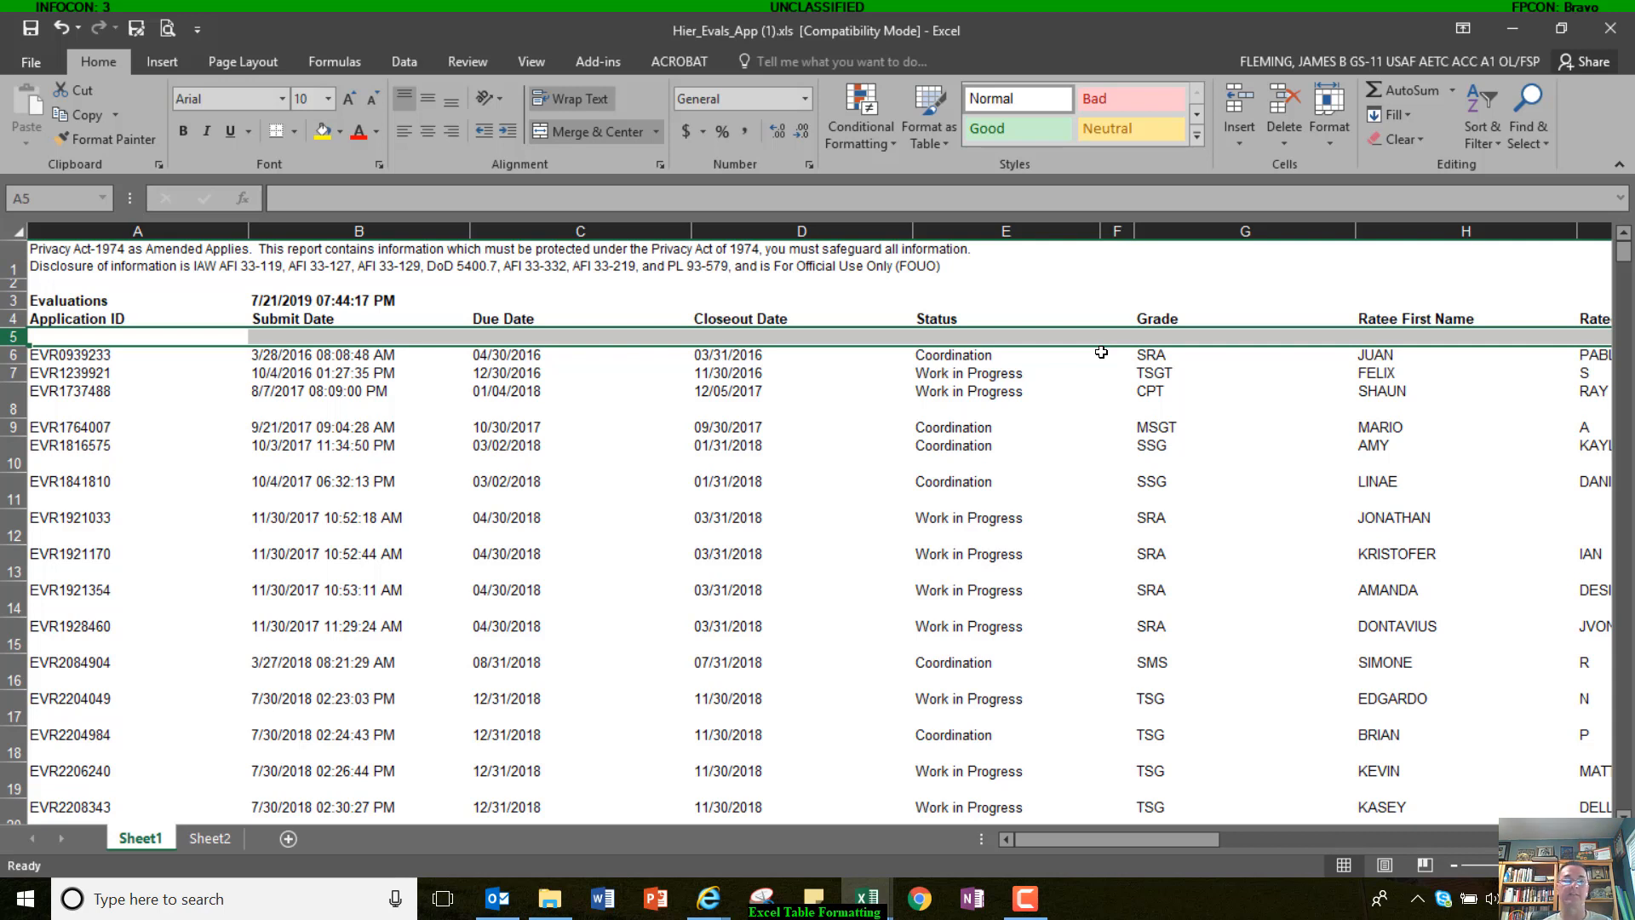
right_click(128, 338)
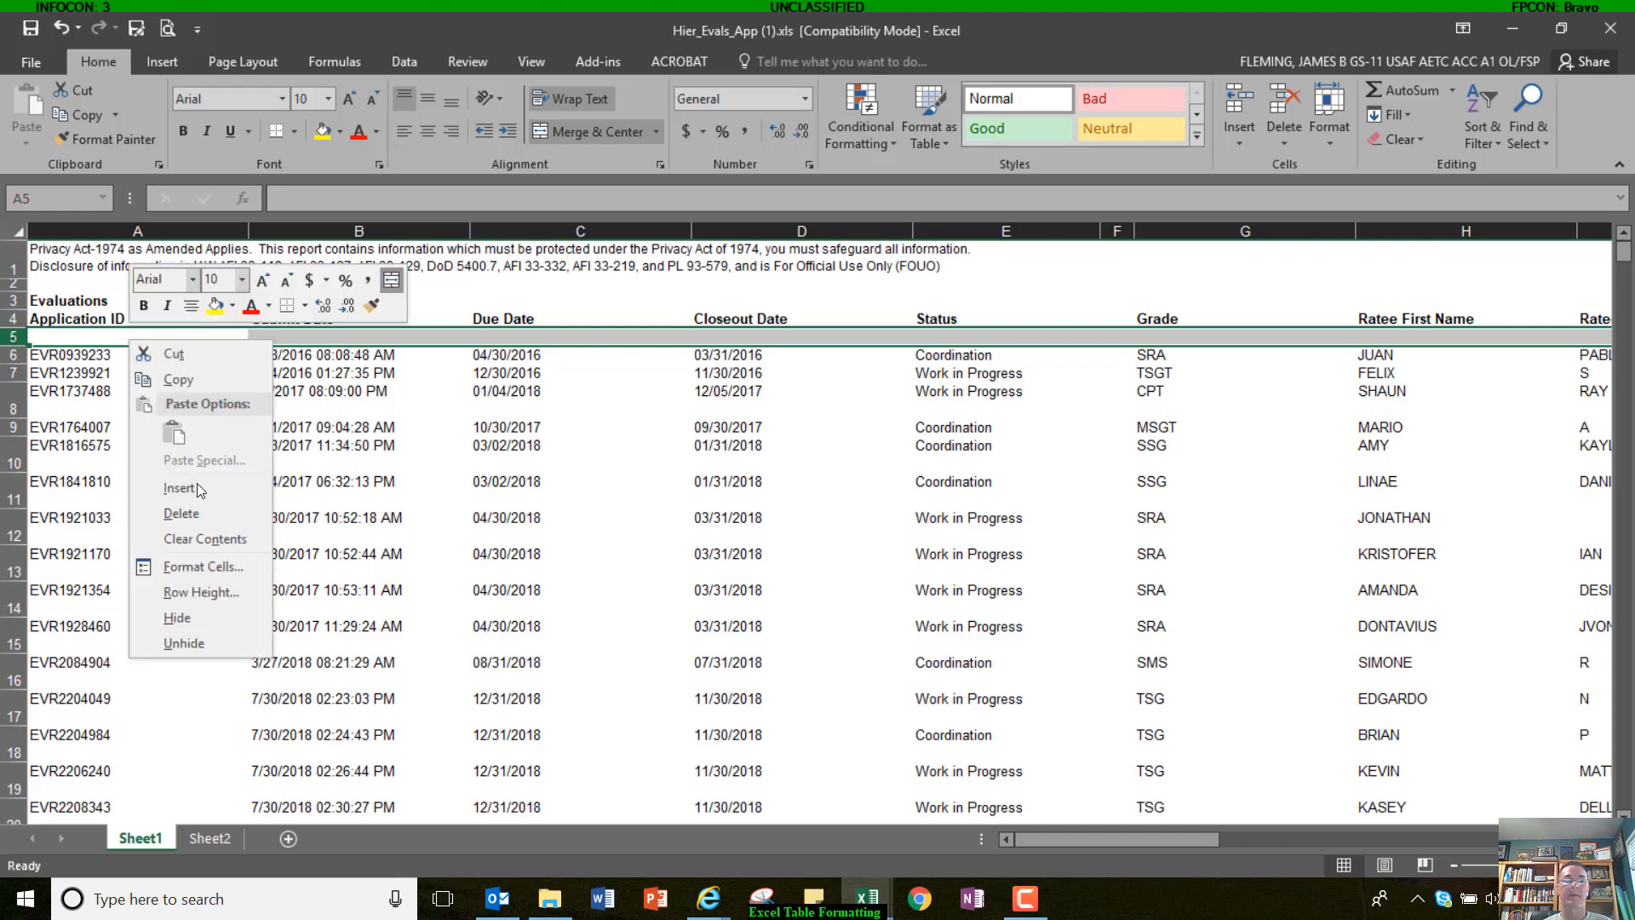
left_click(201, 511)
left_click(533, 482)
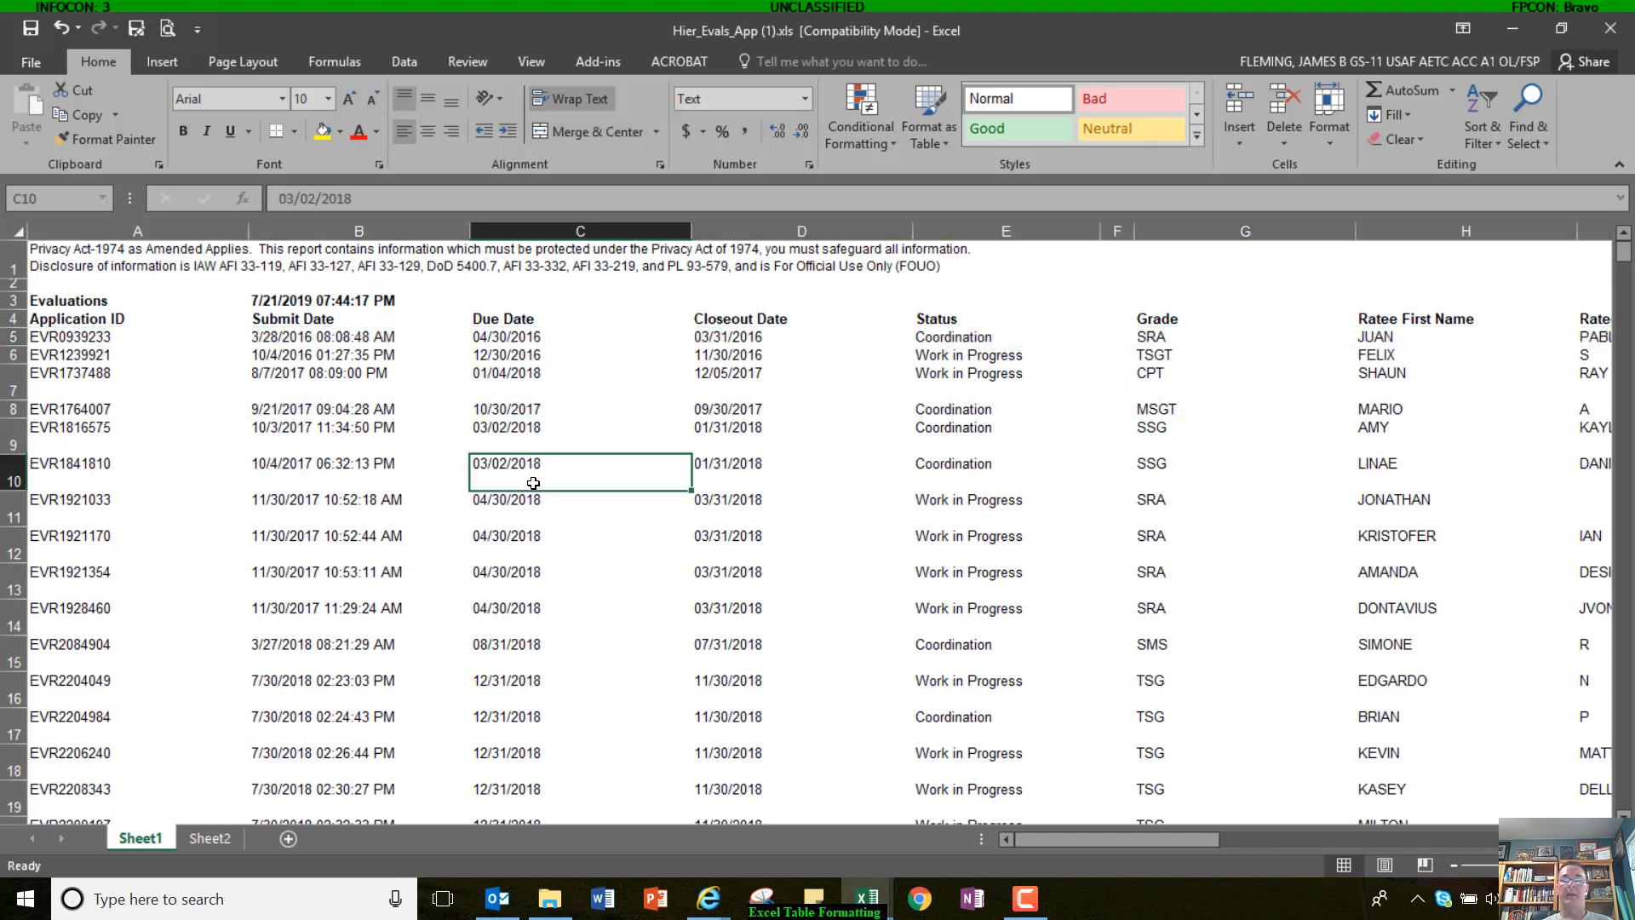
Step: Format the evaluations range A4:Q660 as a table with headers, using the first Light table style
left_click(934, 115)
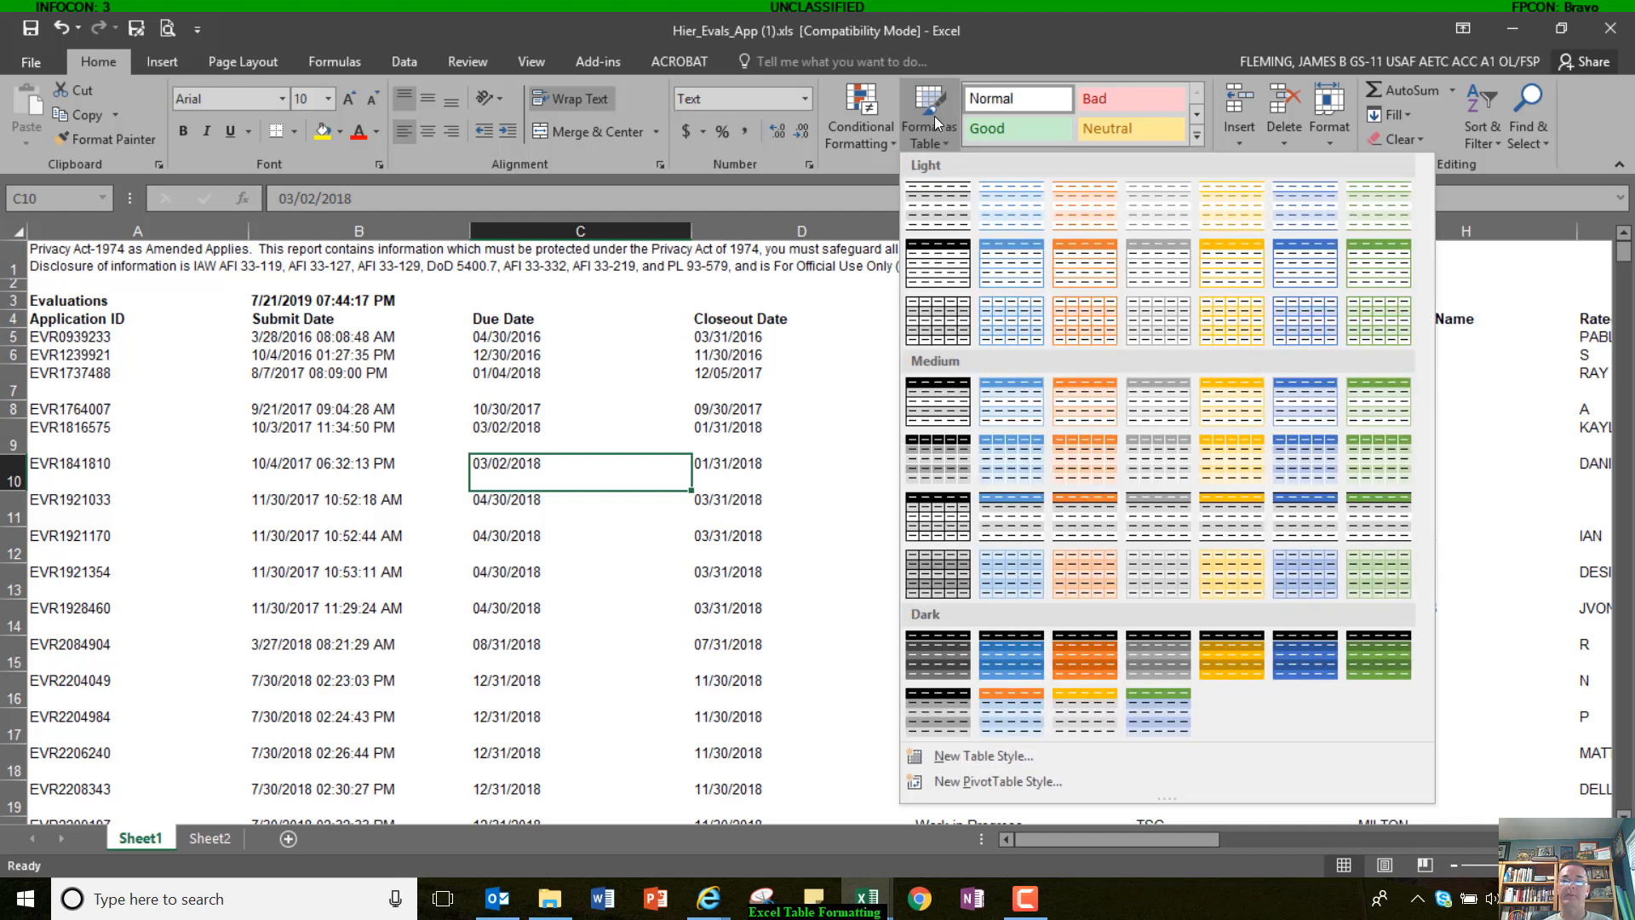
left_click(933, 206)
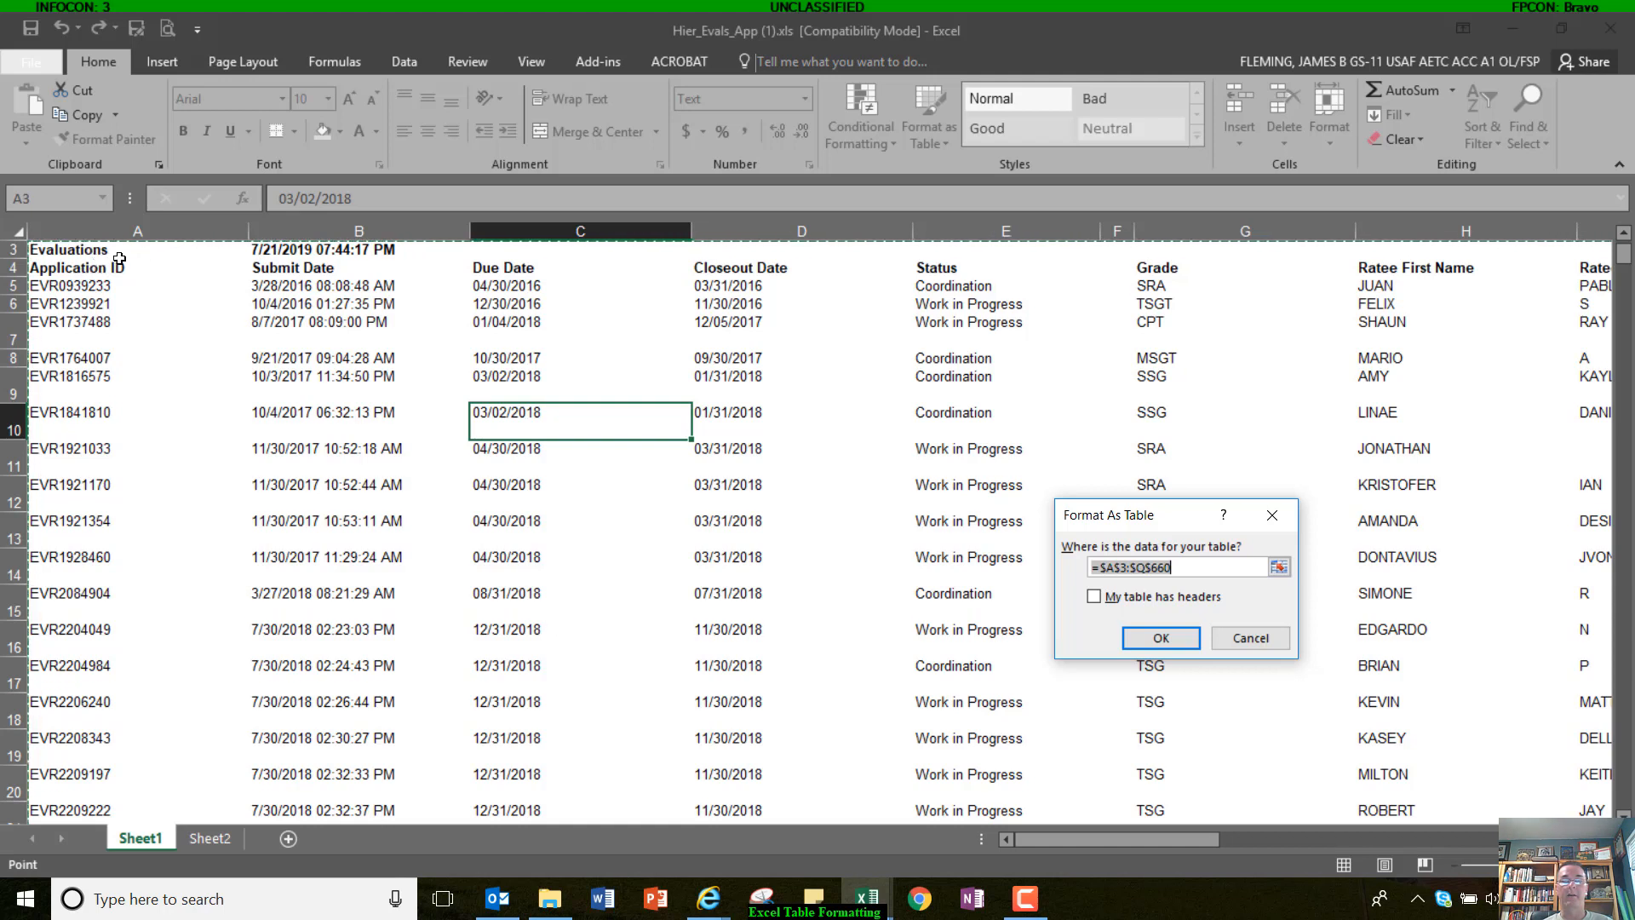
left_click(1122, 568)
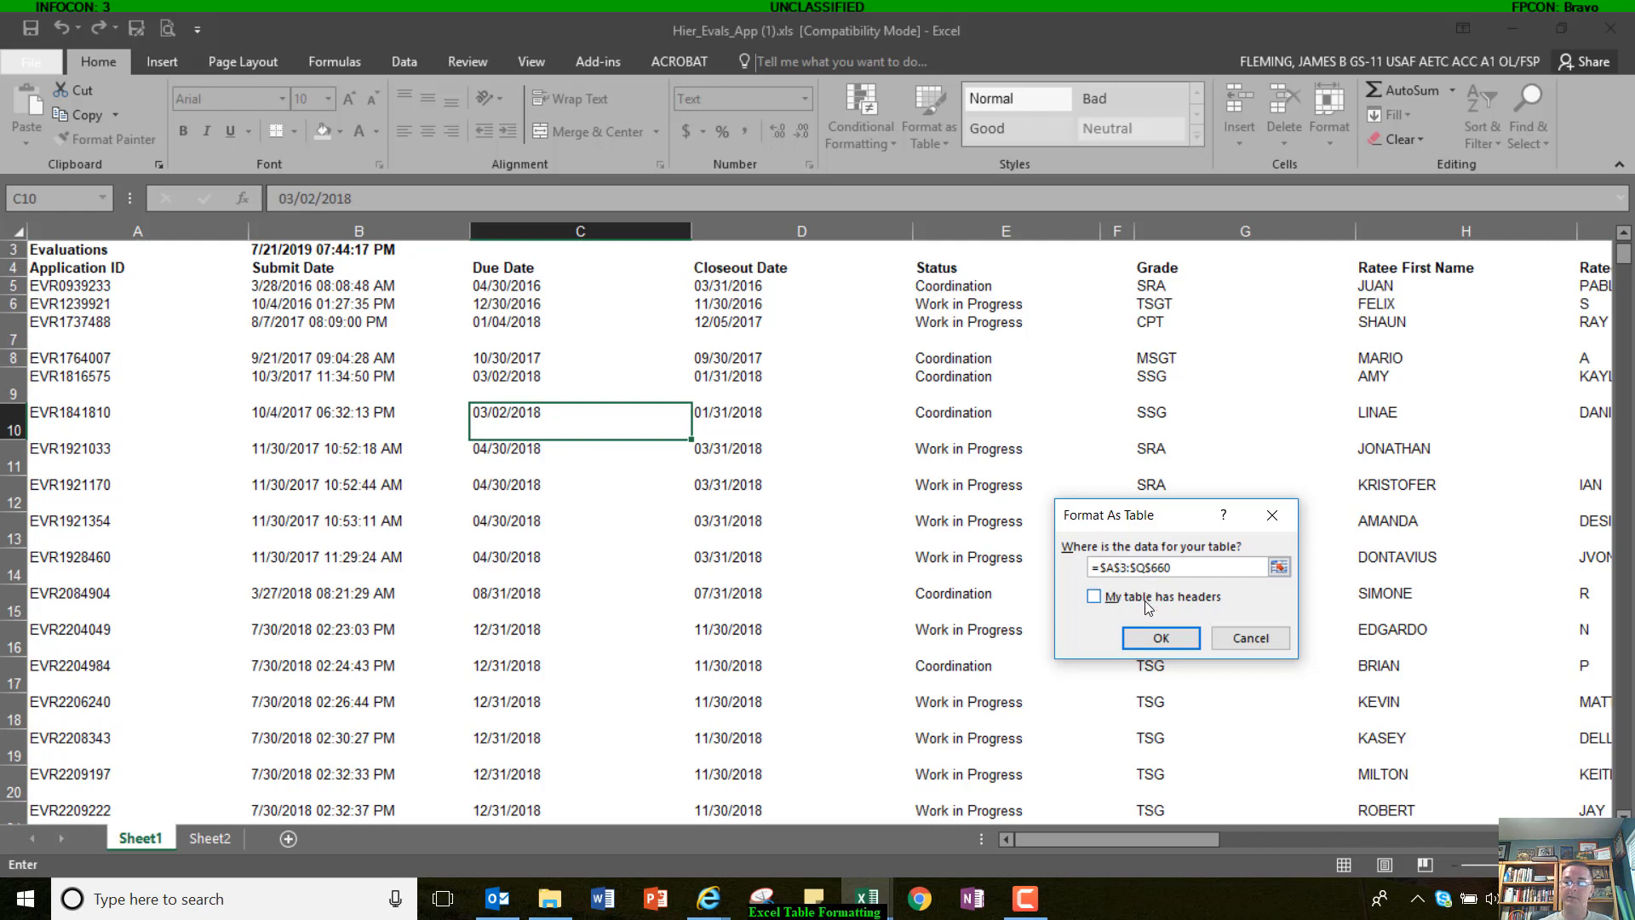
key("Delete")
key("Delete")
type("4")
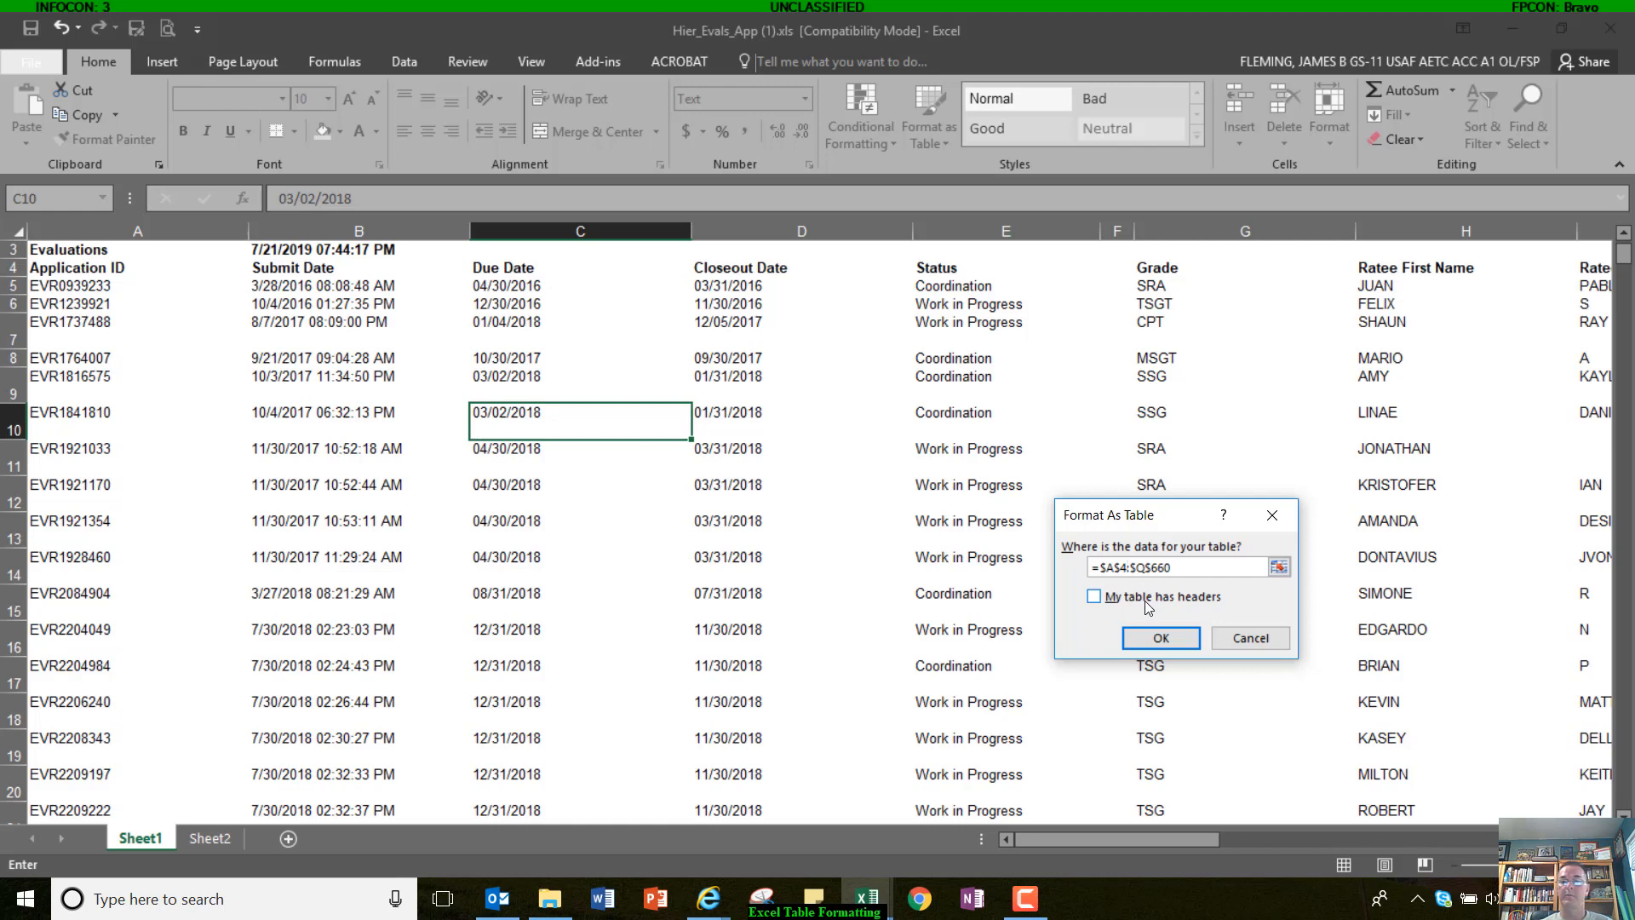
type(":")
left_click(1096, 599)
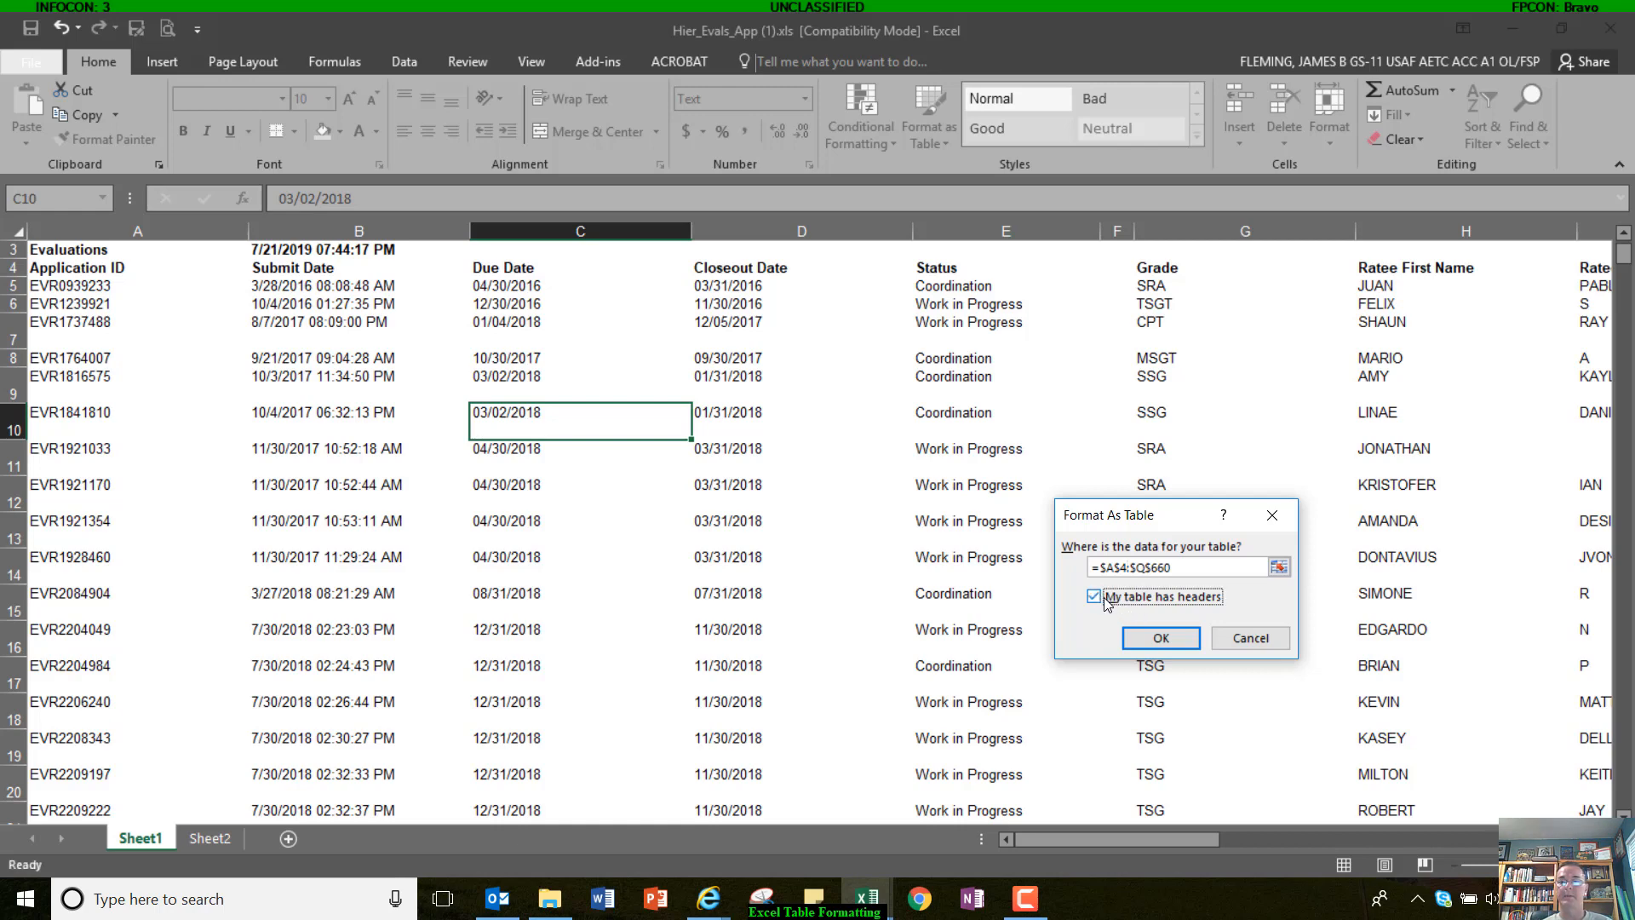
left_click(1159, 638)
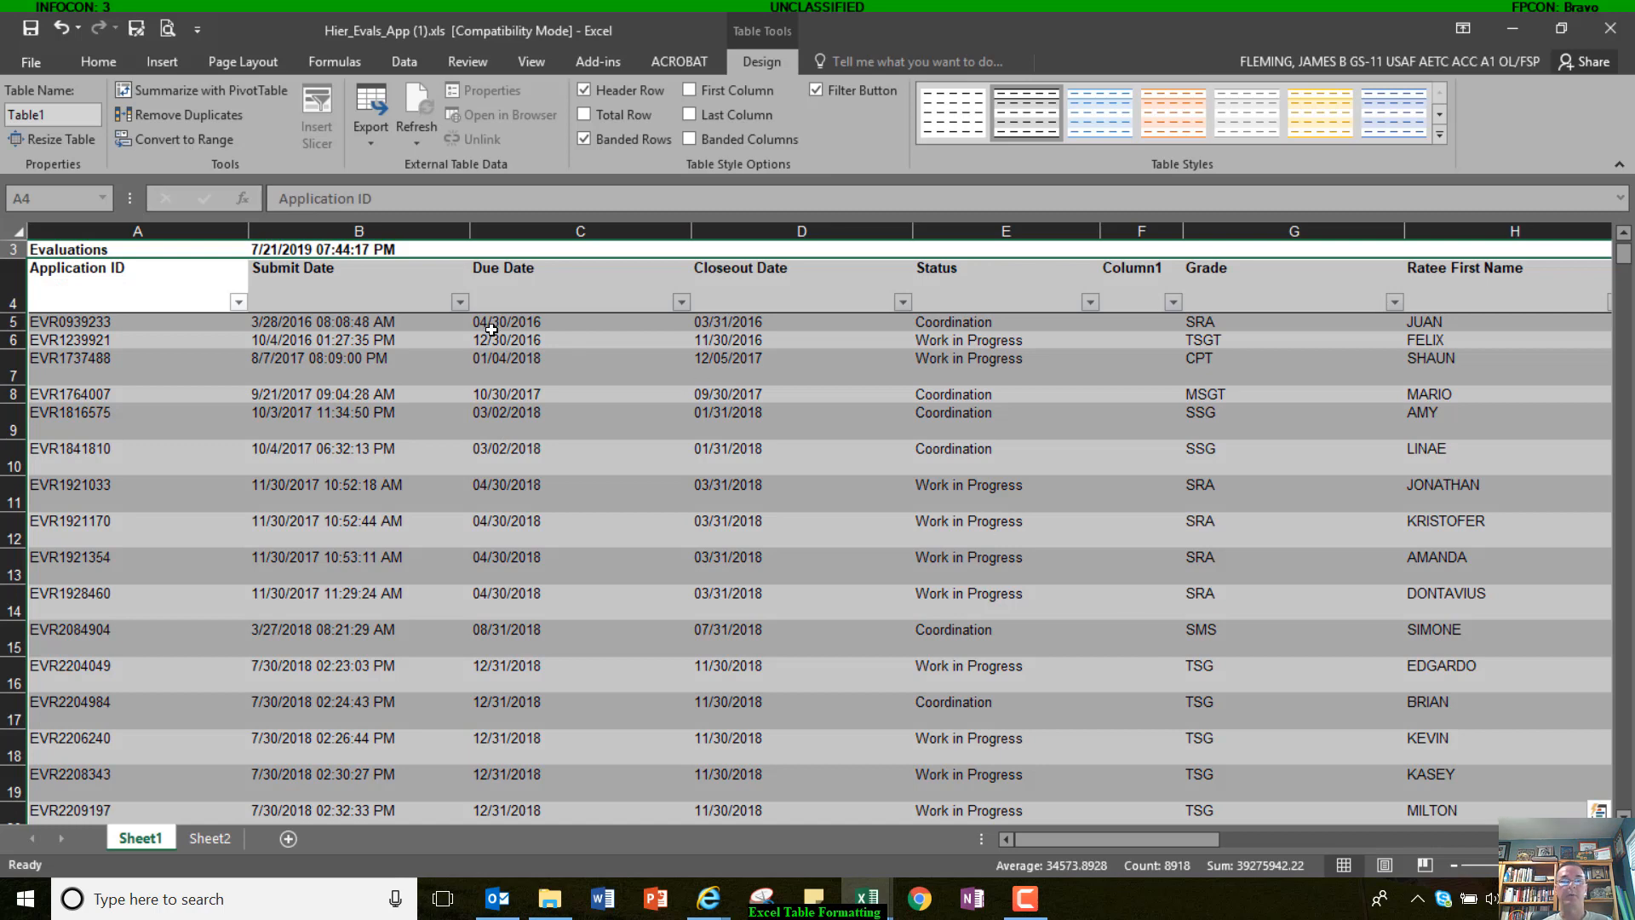
left_click(507, 520)
Step: Select the entire evaluations worksheet and autofit all column widths to their contents
left_click_drag(1061, 836, 1265, 816)
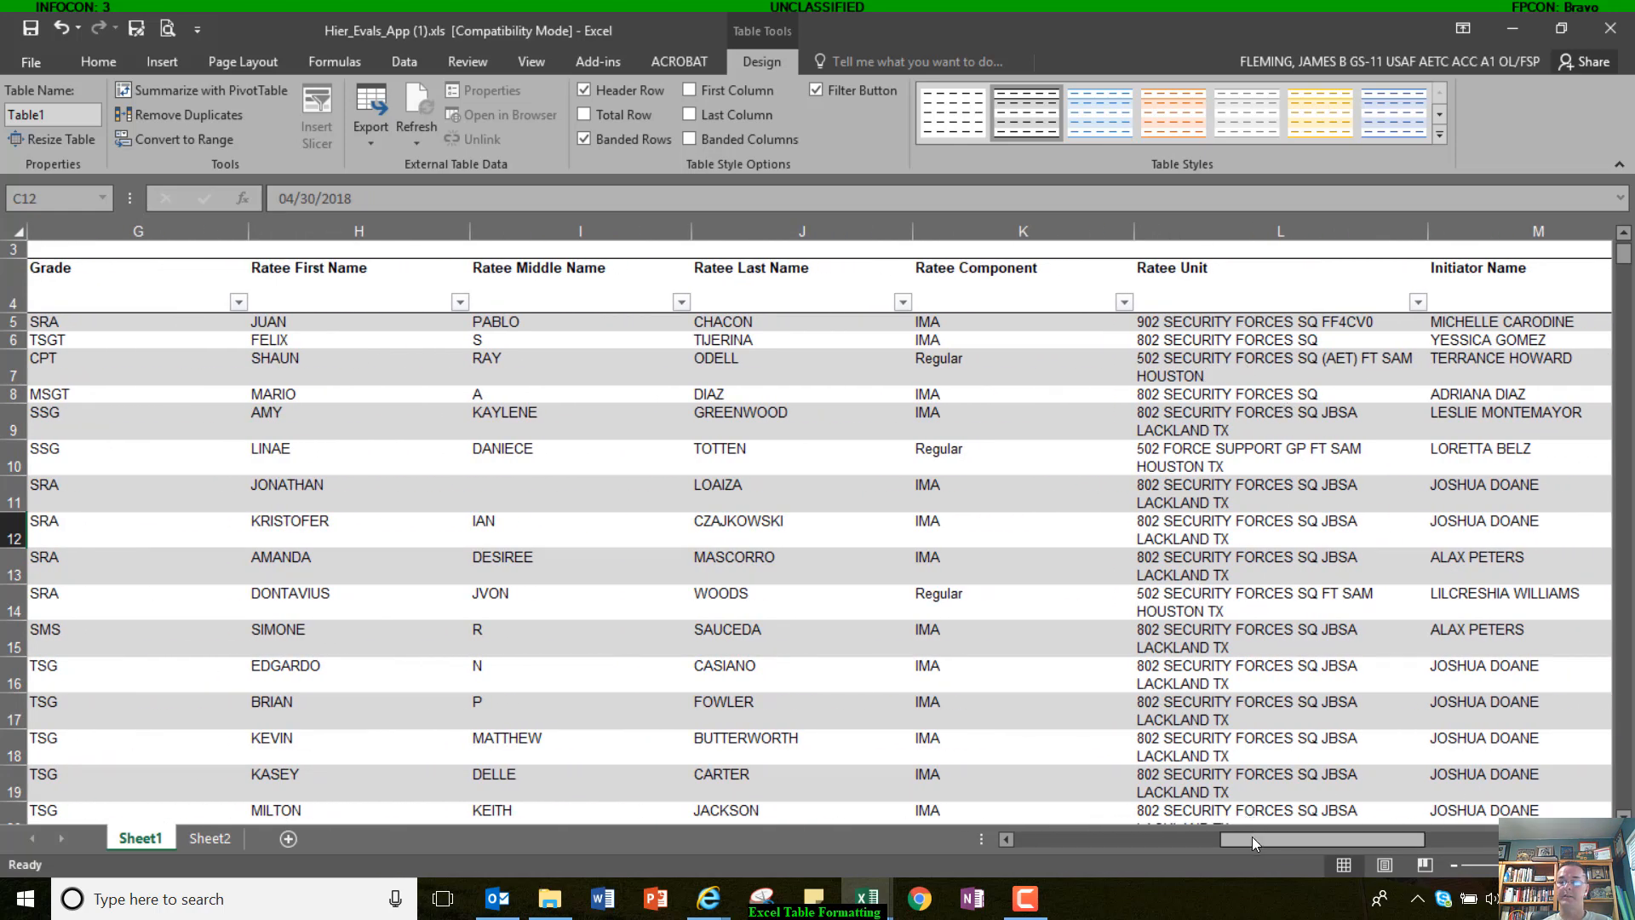
left_click_drag(1251, 840, 896, 839)
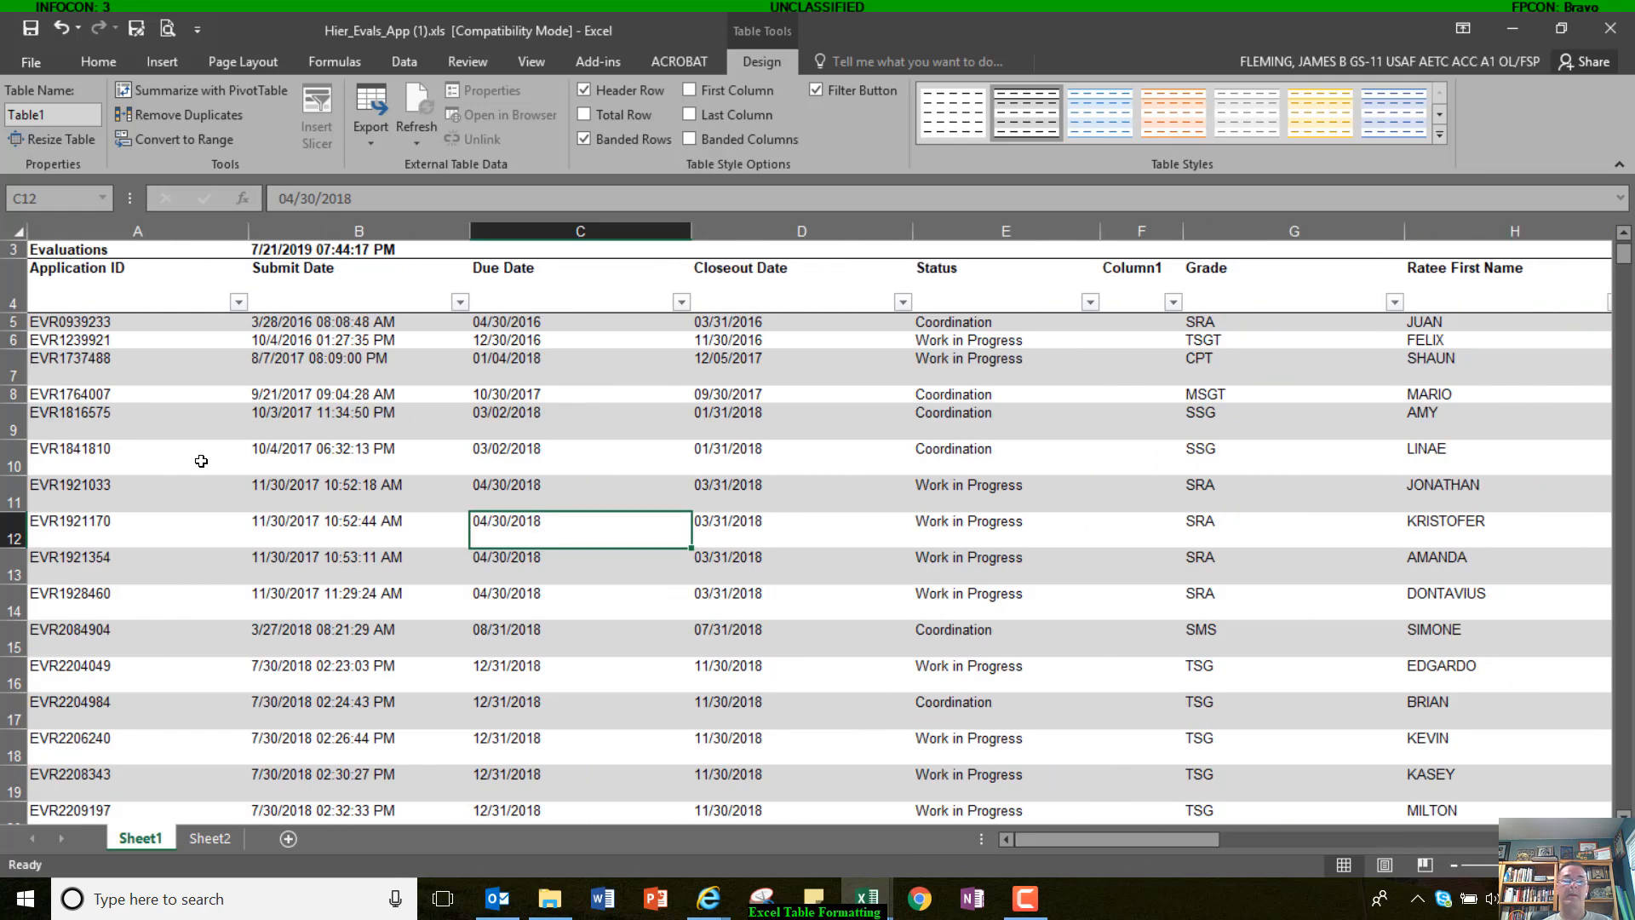
left_click(16, 233)
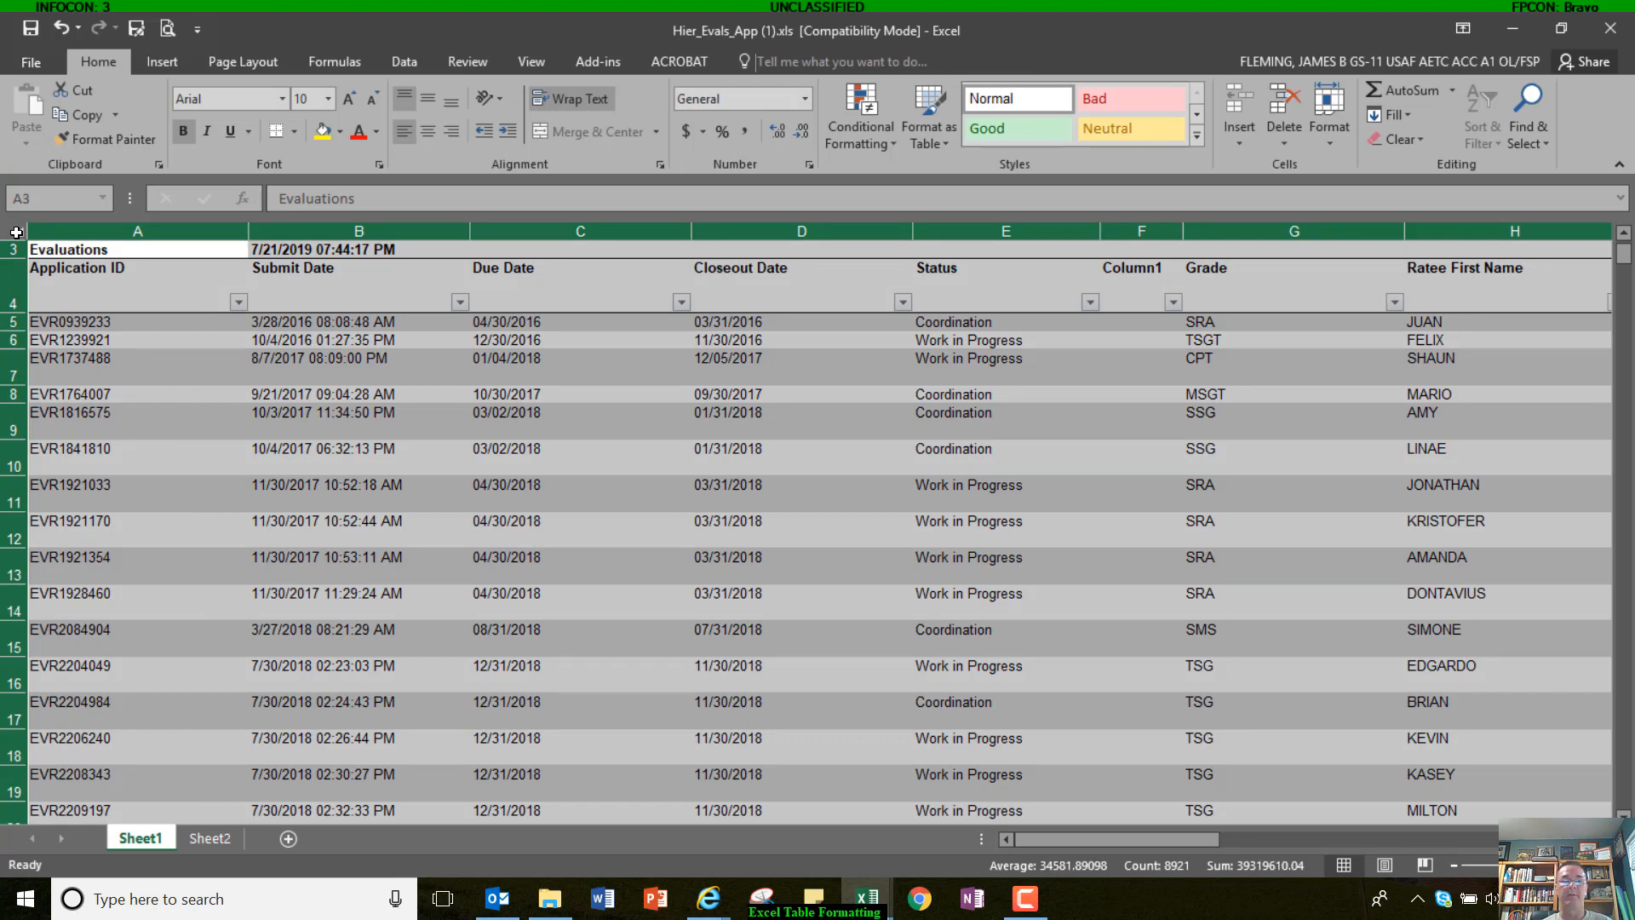
left_click_drag(245, 230, 923, 232)
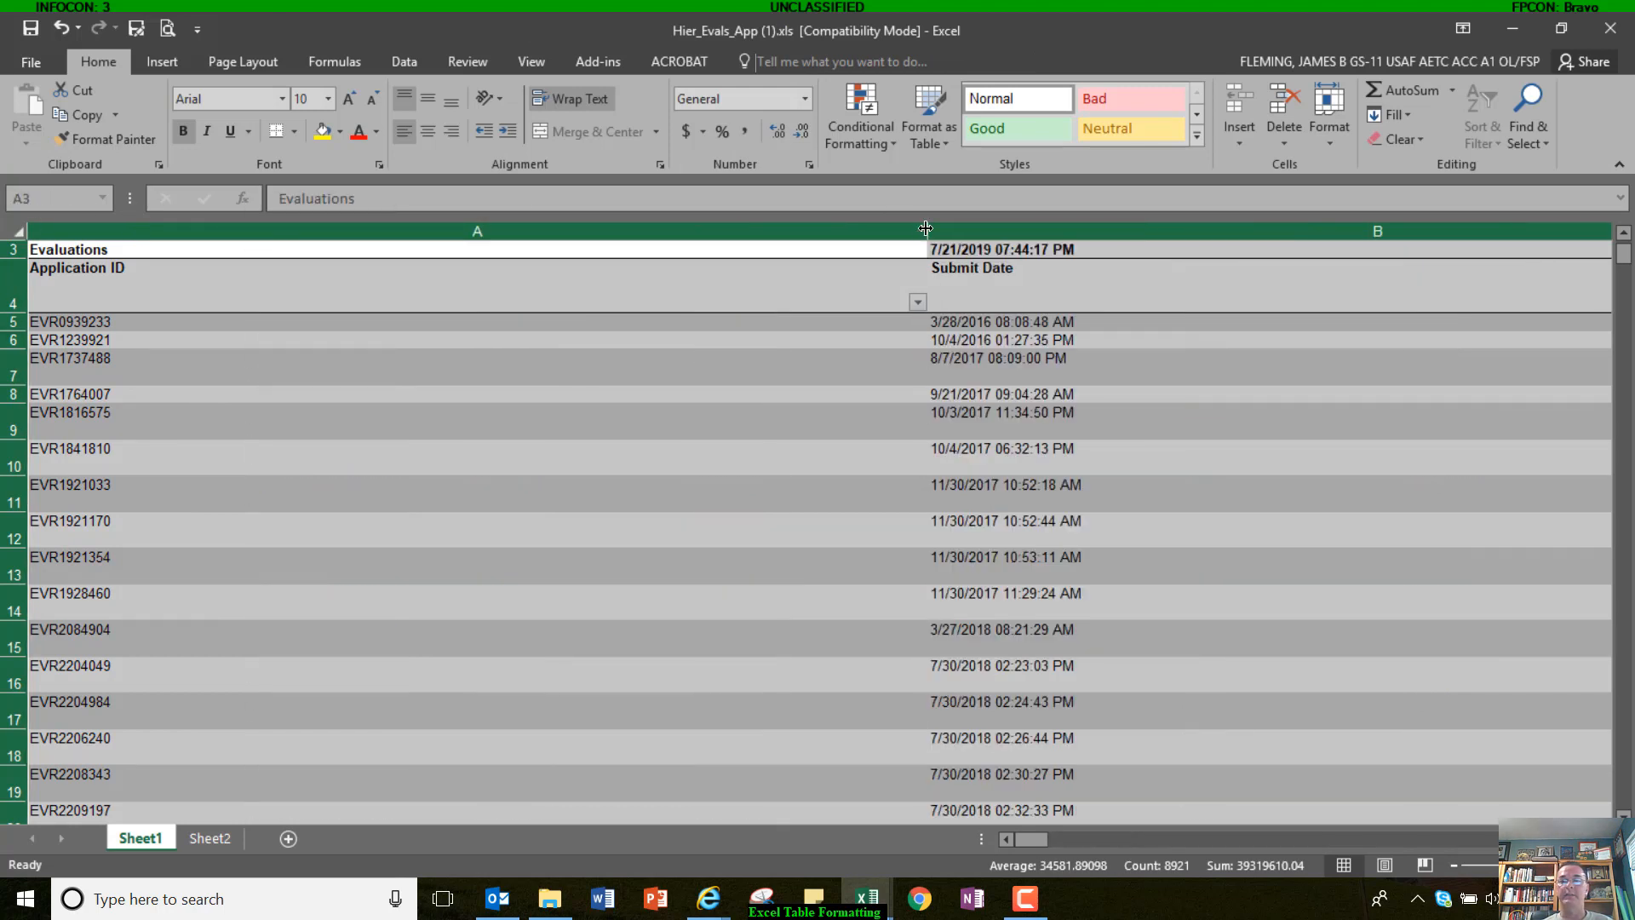
double_click(926, 229)
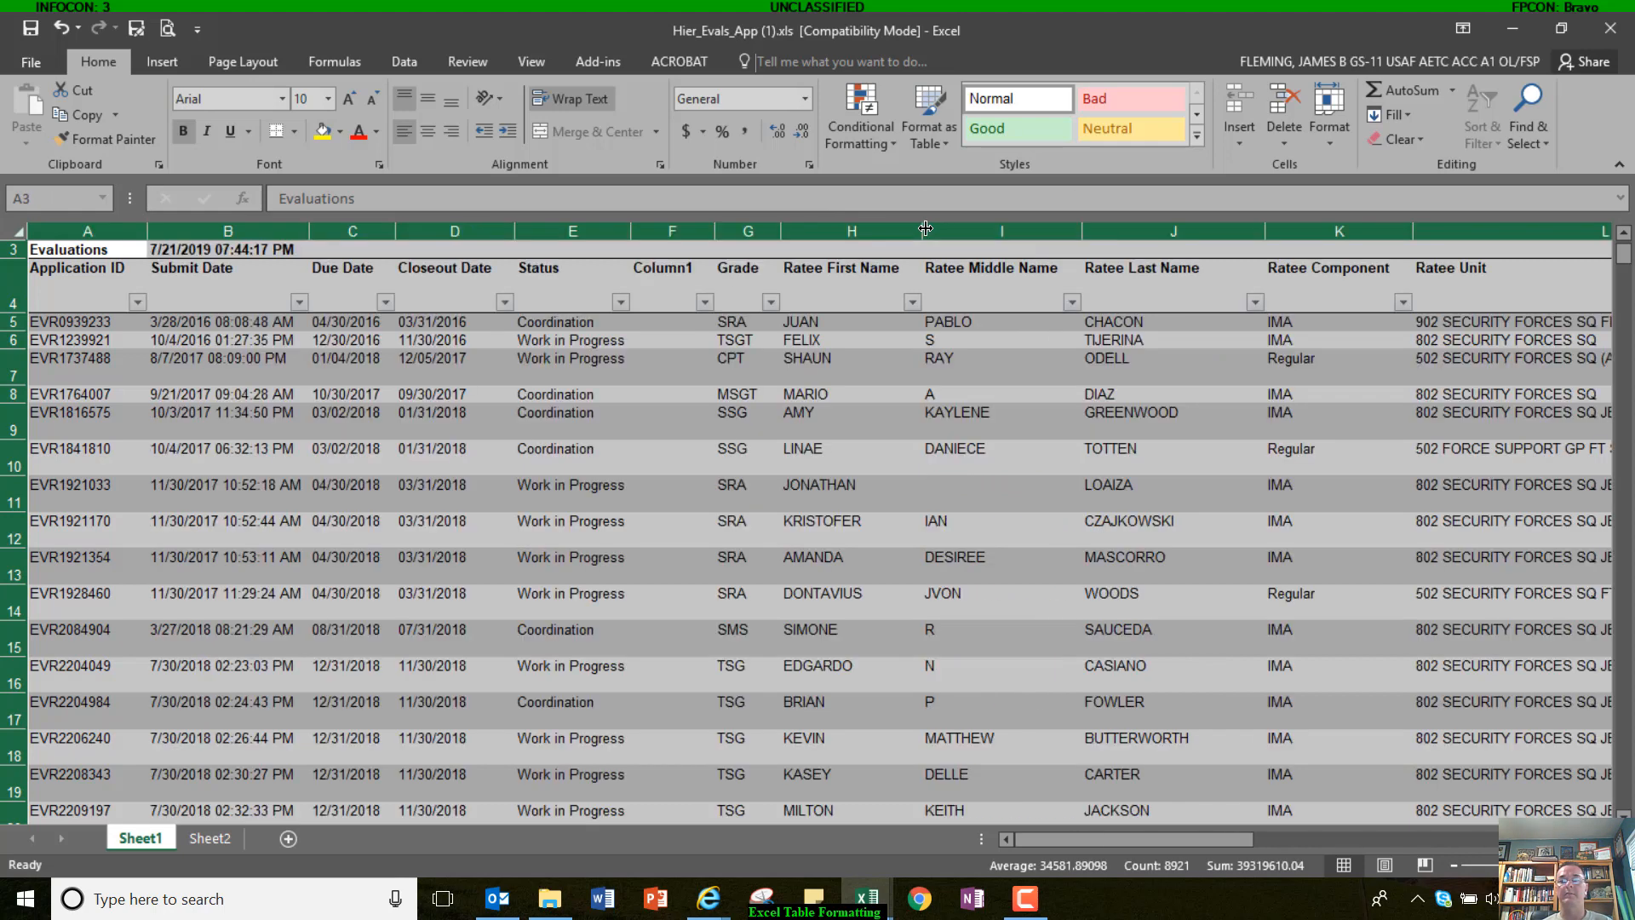
left_click(620, 455)
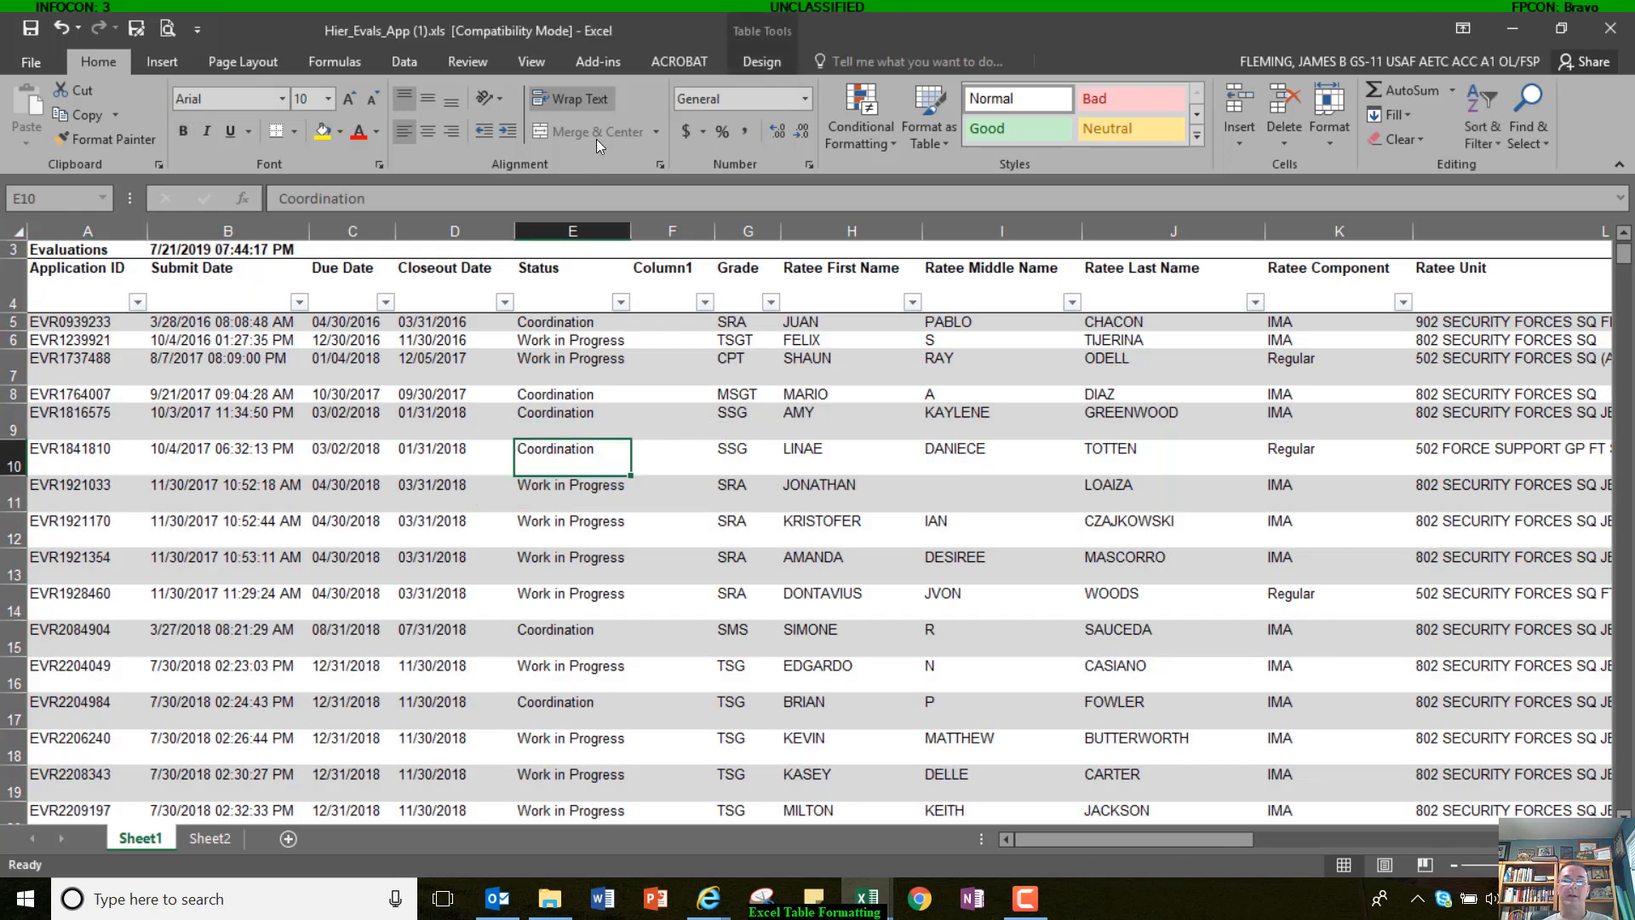
Step: Autofit the row heights across the entire evaluations worksheet to remove the extra space
left_click(15, 229)
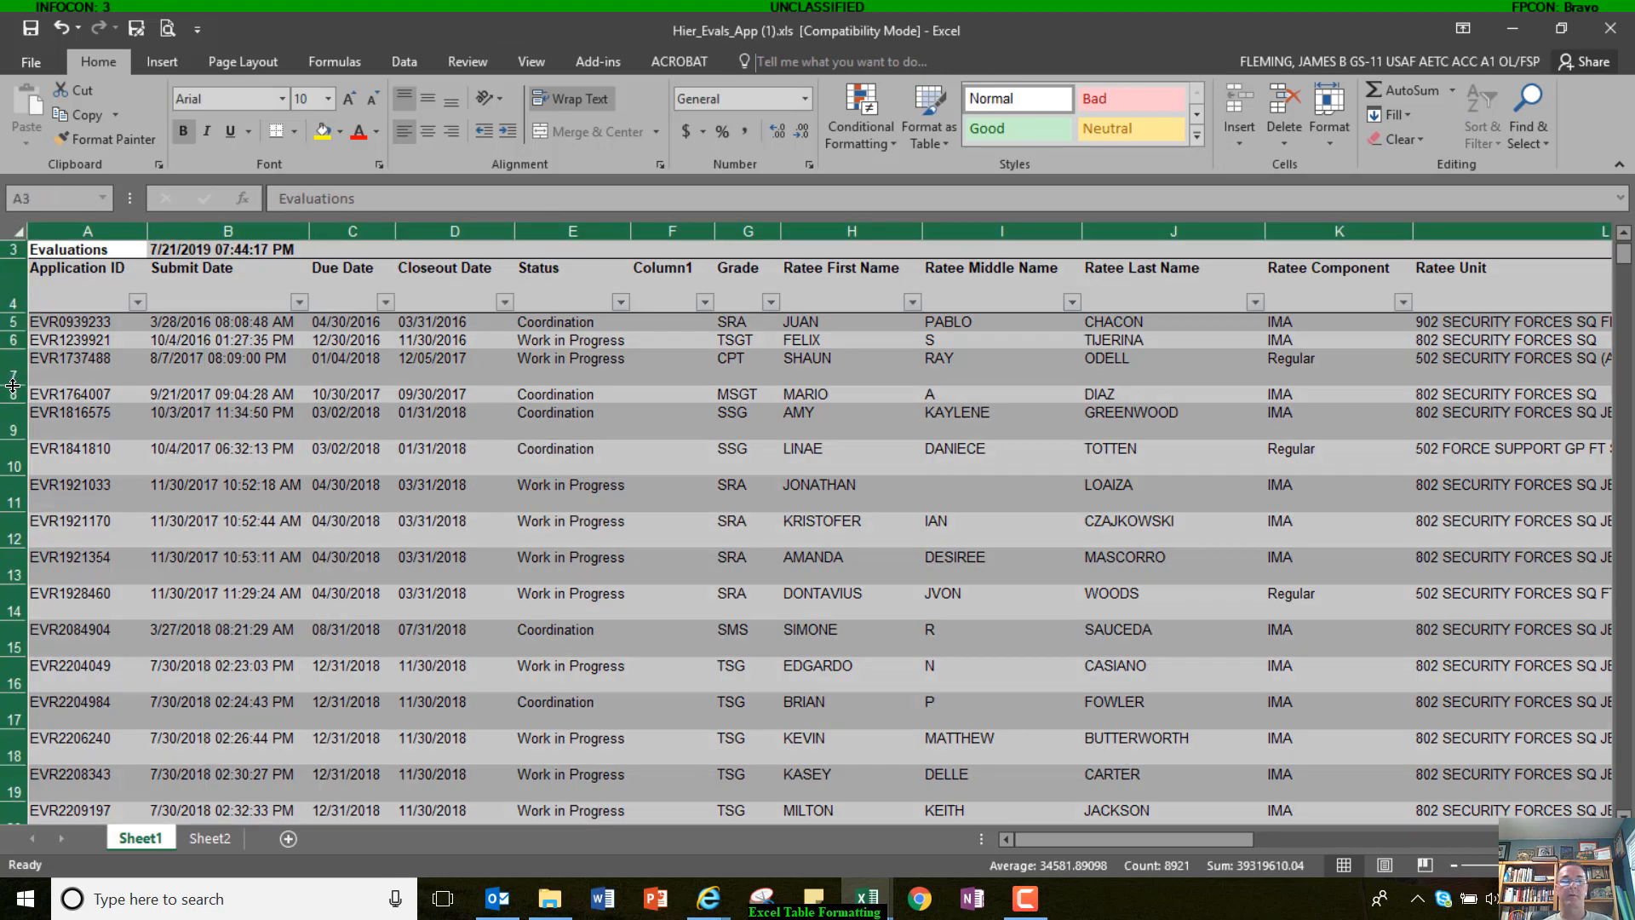
scroll(12, 386, "up", 1)
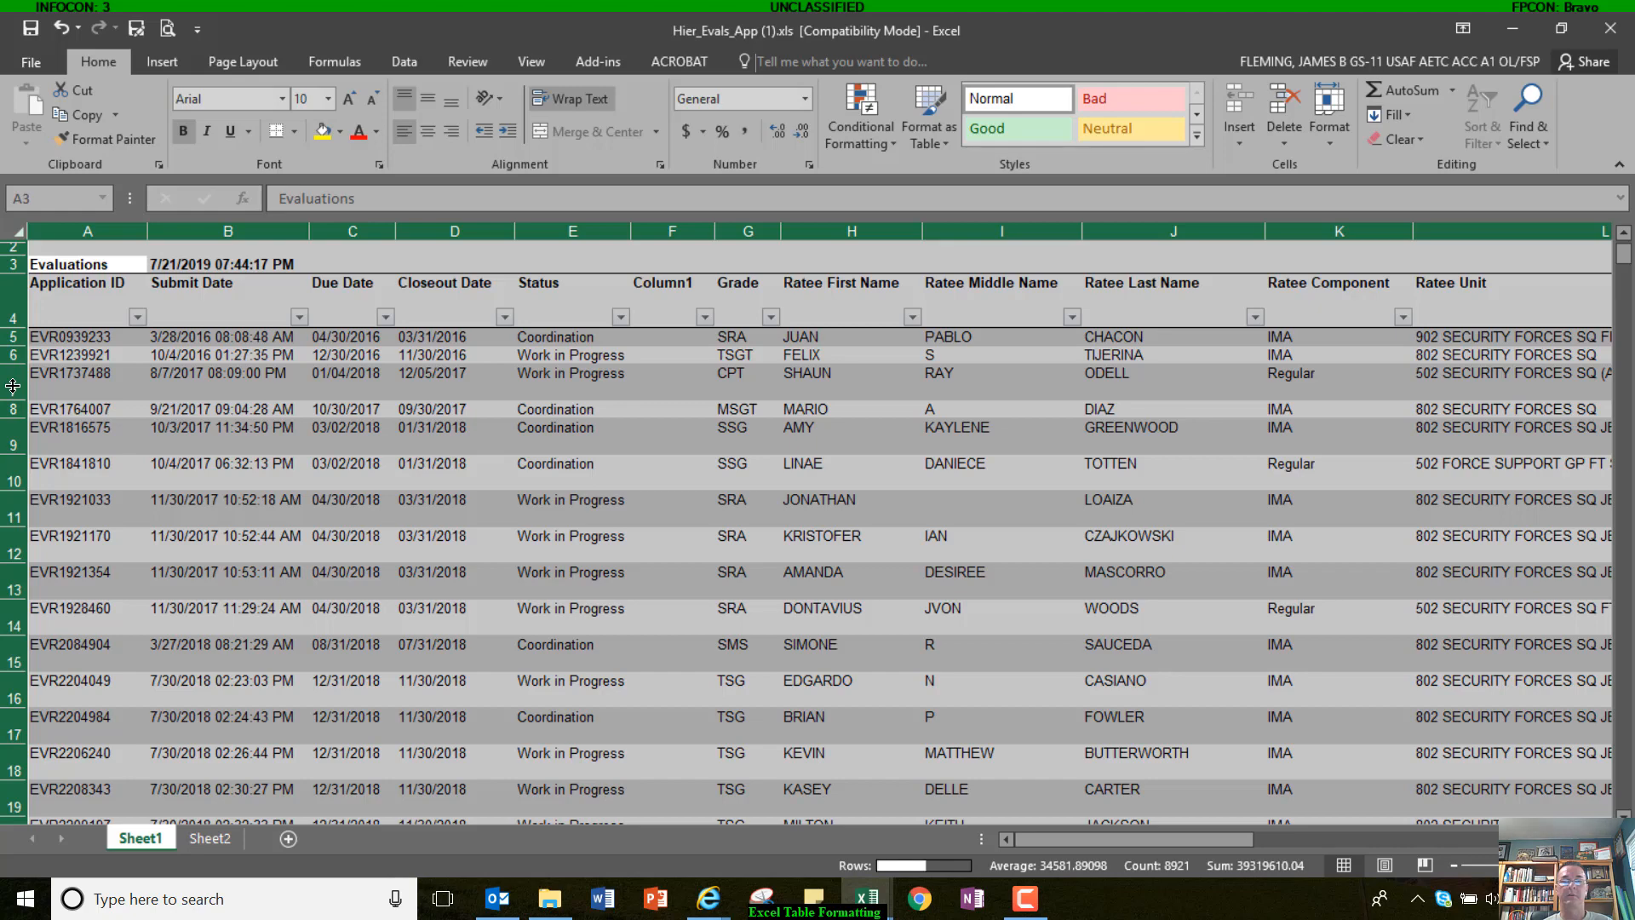
double_click(13, 385)
left_click(455, 447)
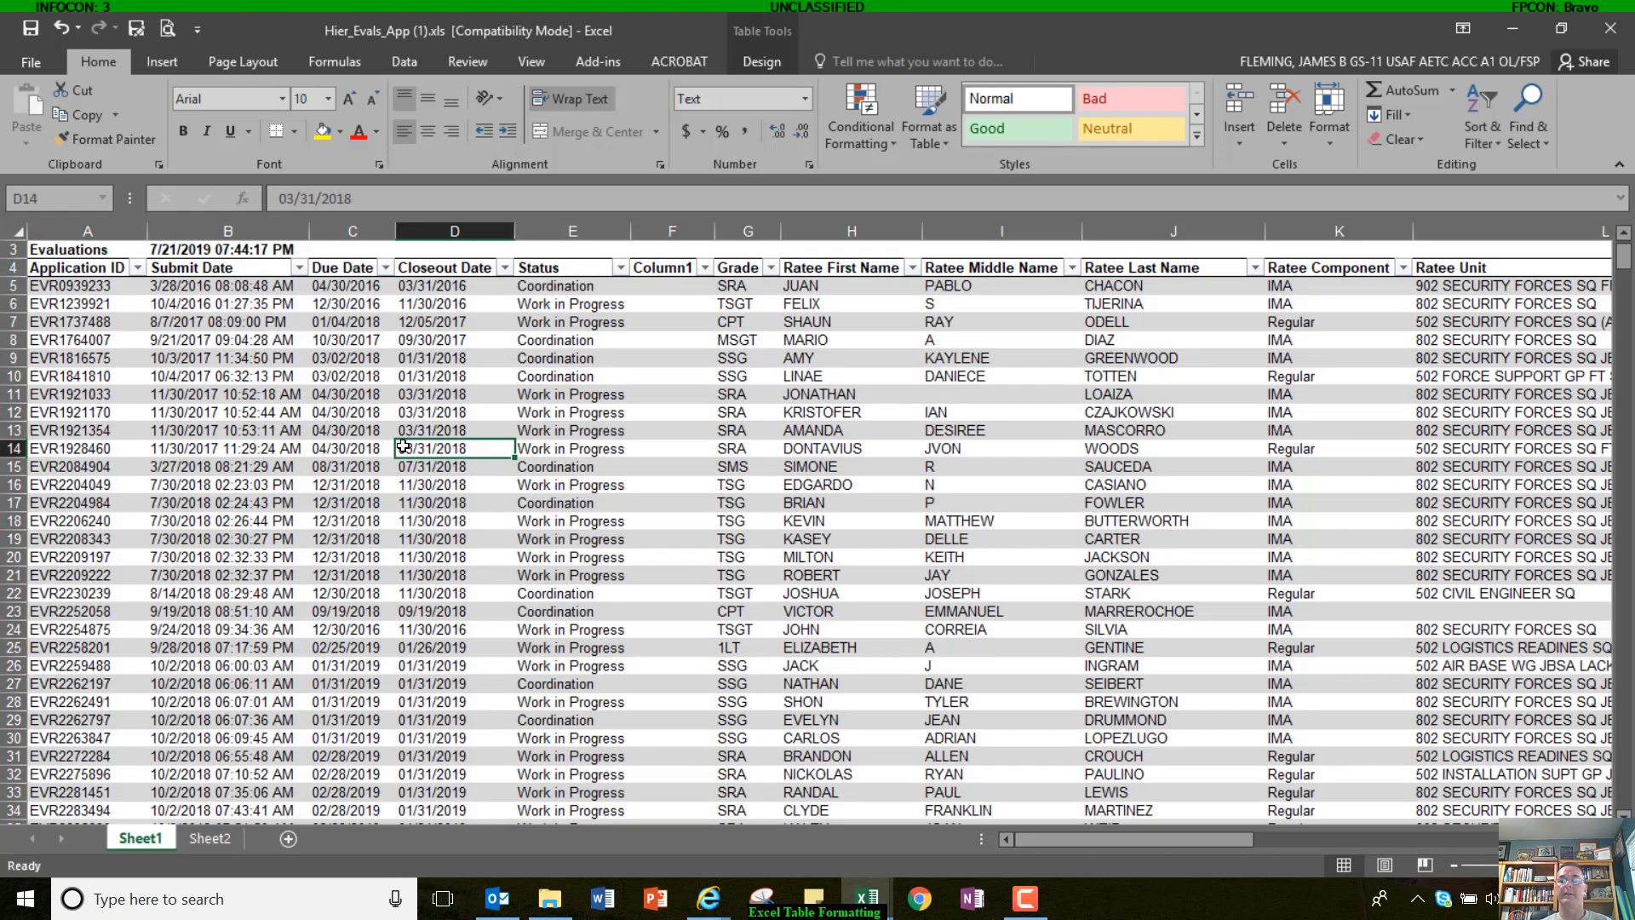
Step: Sort the evaluations table by Days Pending from largest to smallest
left_click_drag(1129, 839, 1563, 778)
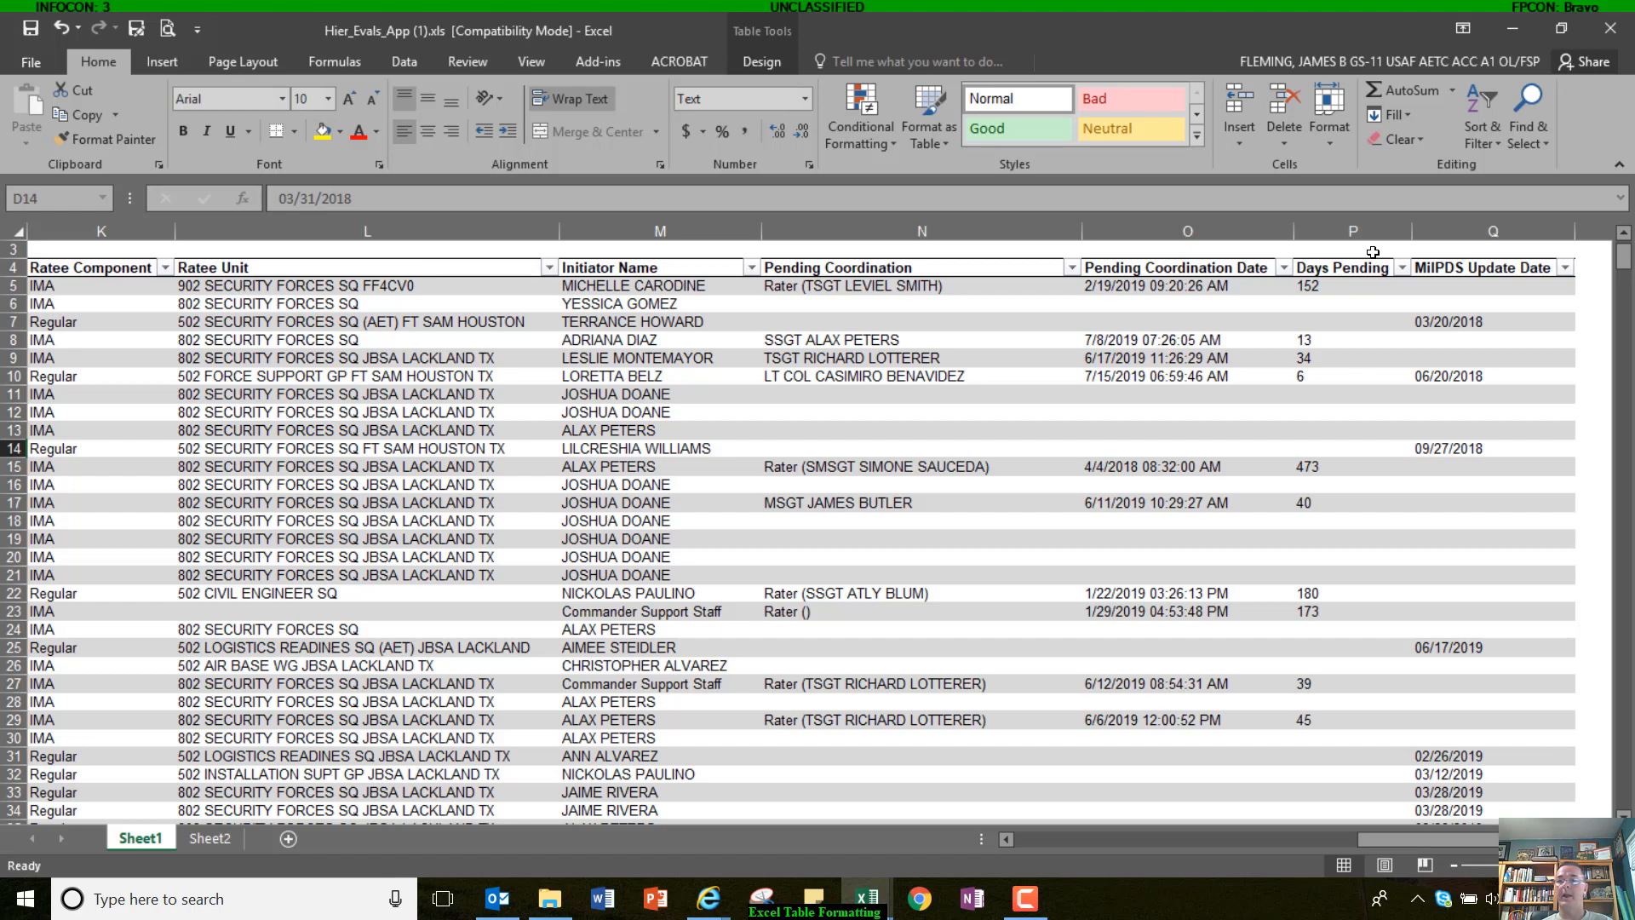
left_click(1402, 267)
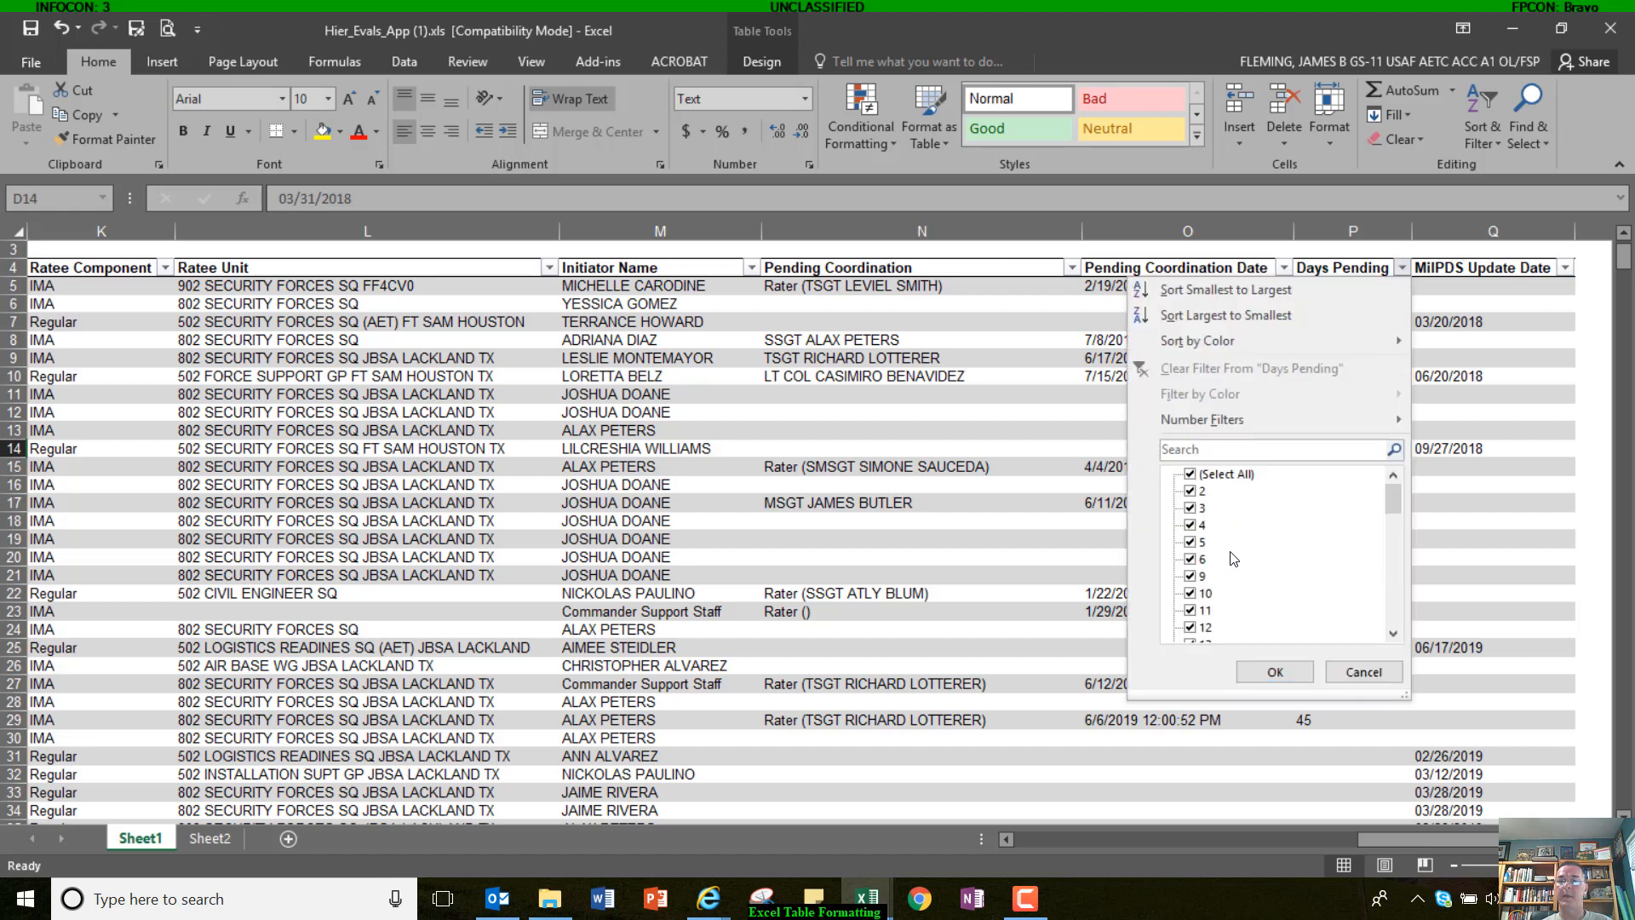
left_click(1202, 314)
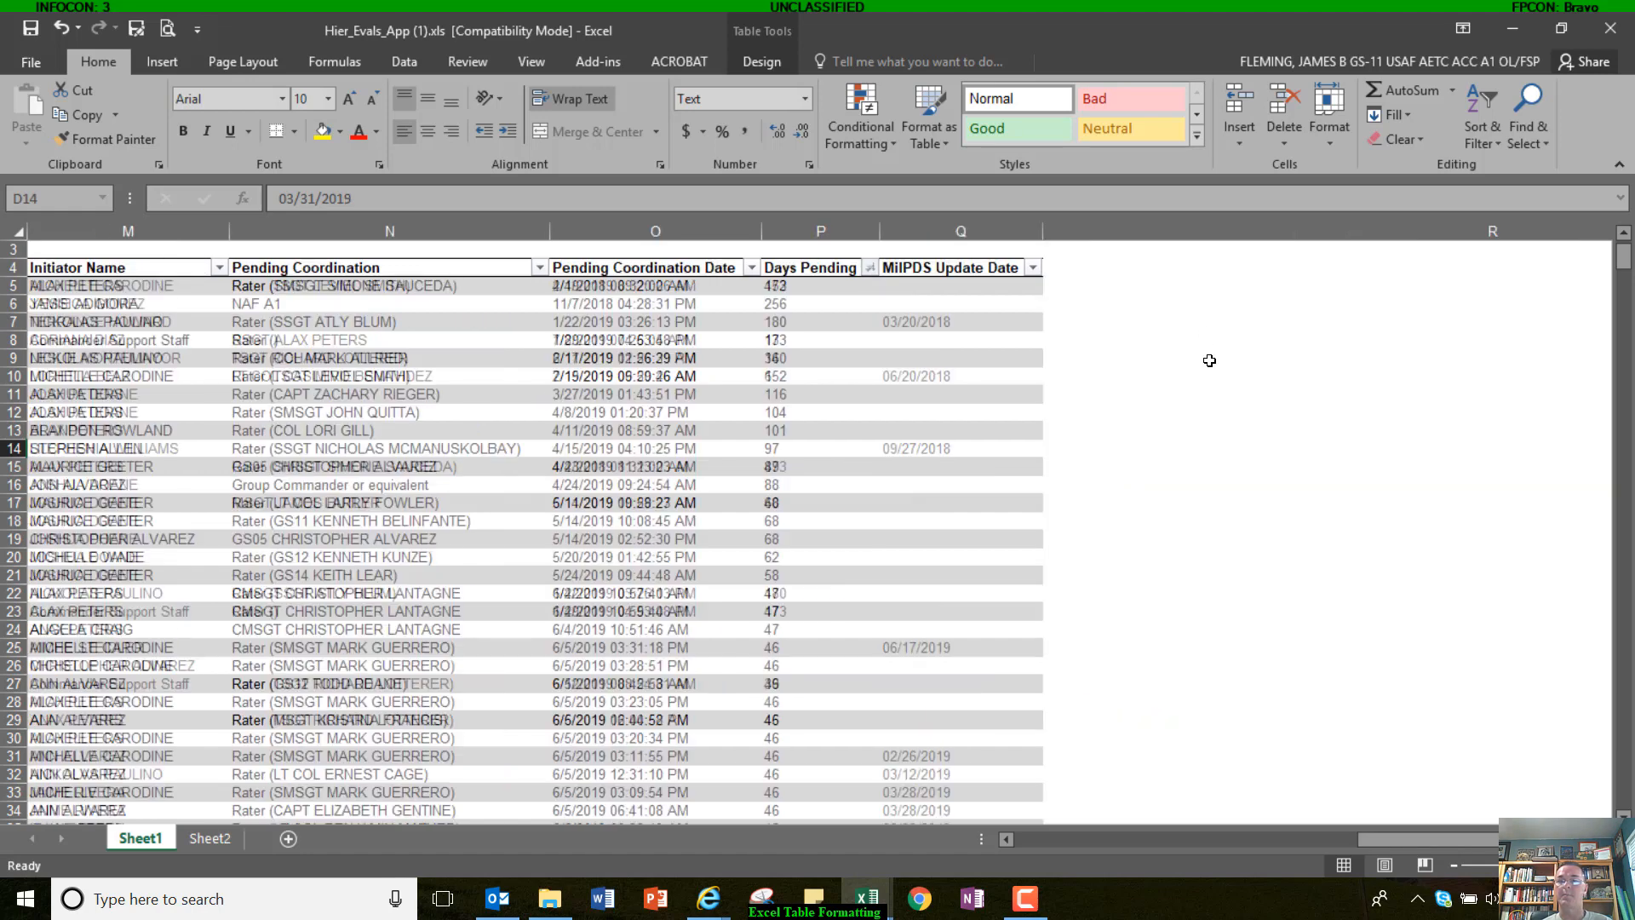
left_click_drag(1257, 839, 1096, 824)
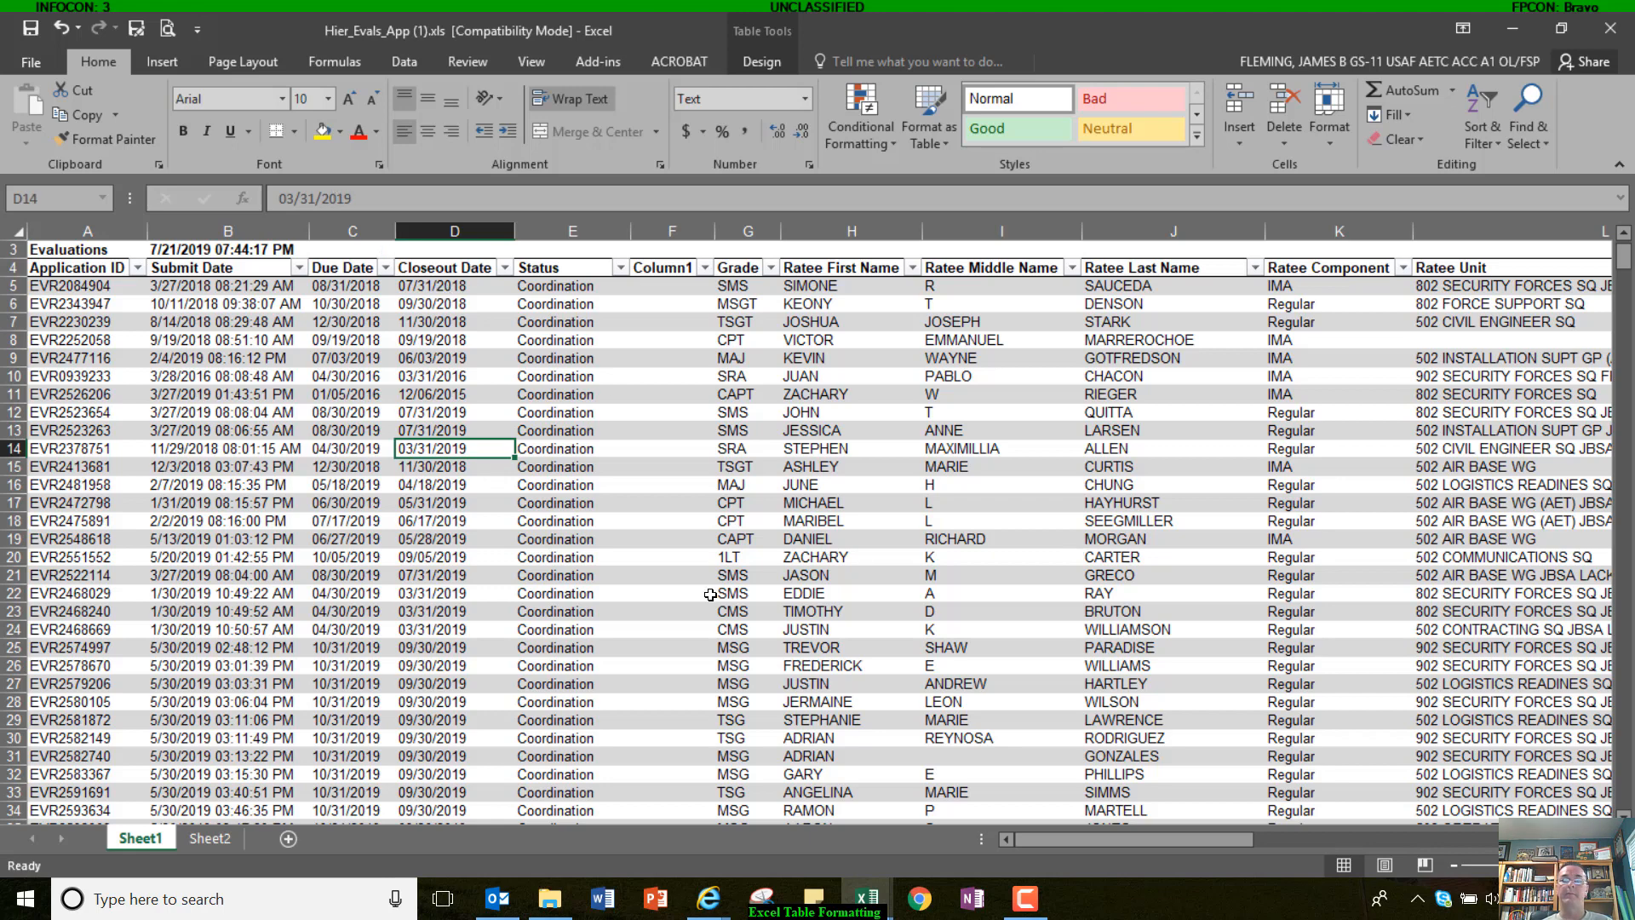
Step: Save the evaluations workbook in its current file format, continuing past the compatibility check
left_click(32, 29)
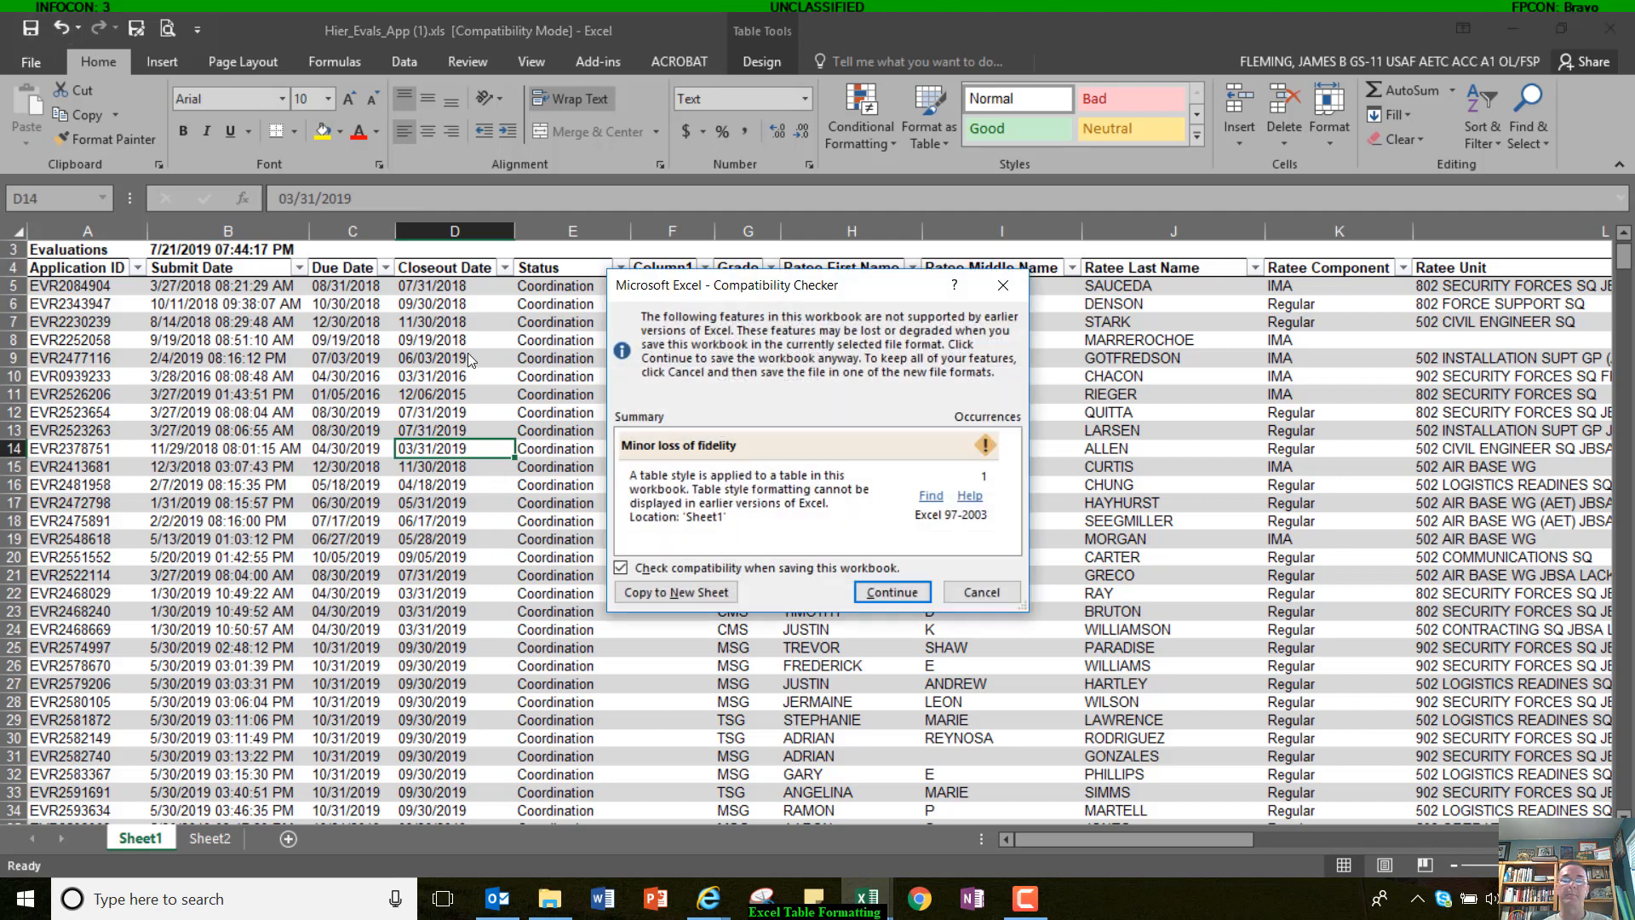
left_click(897, 594)
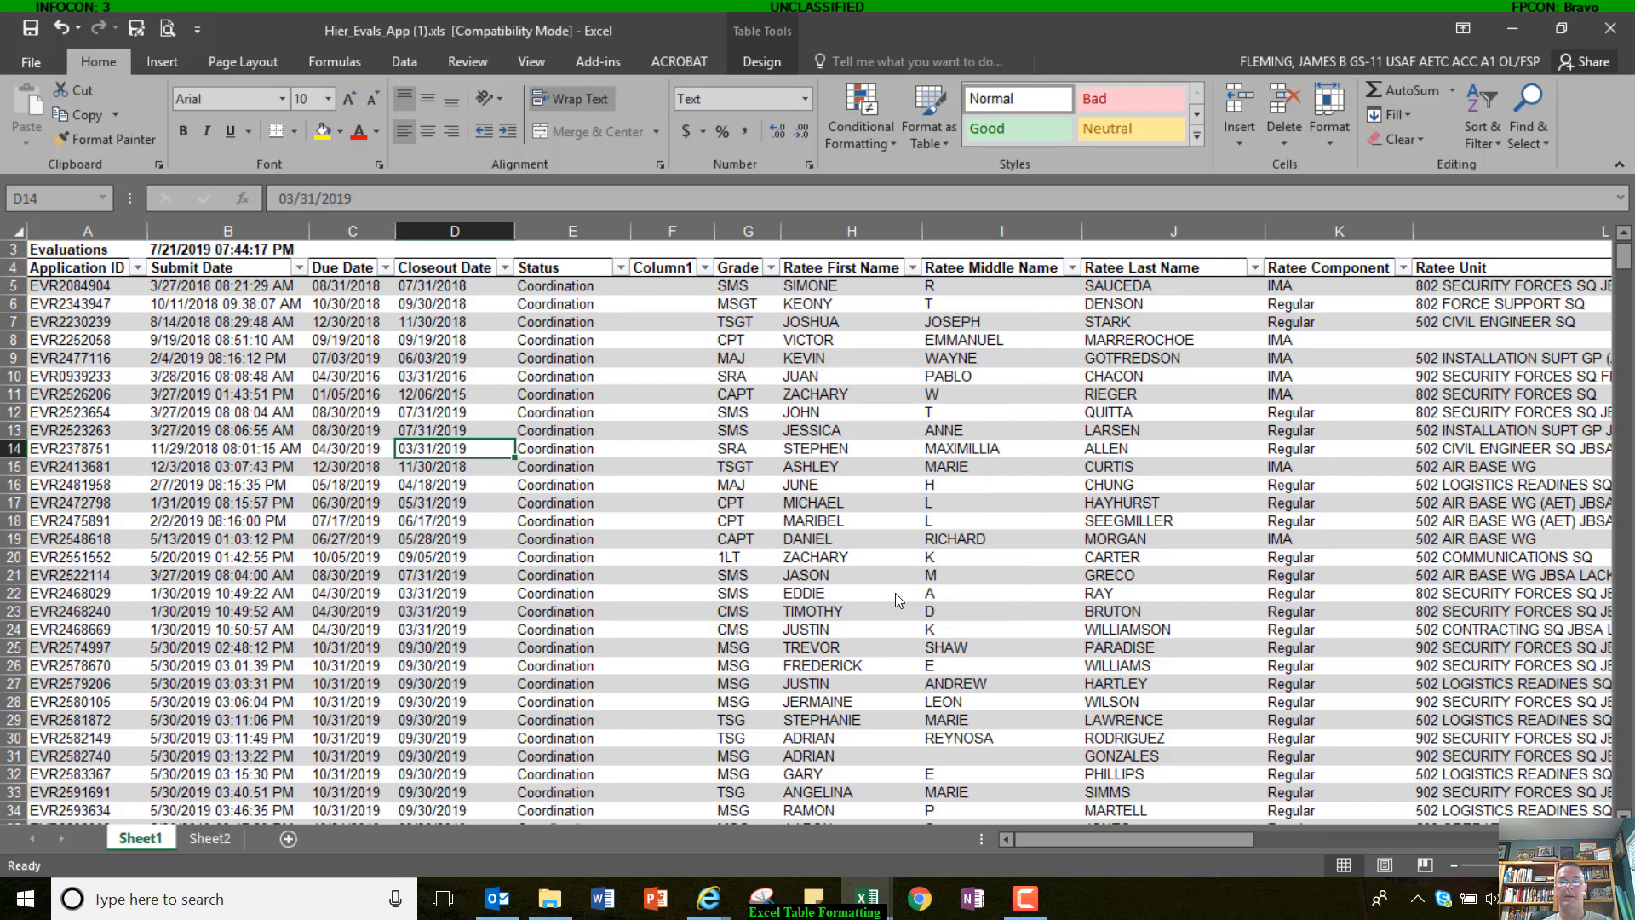
left_click(1023, 901)
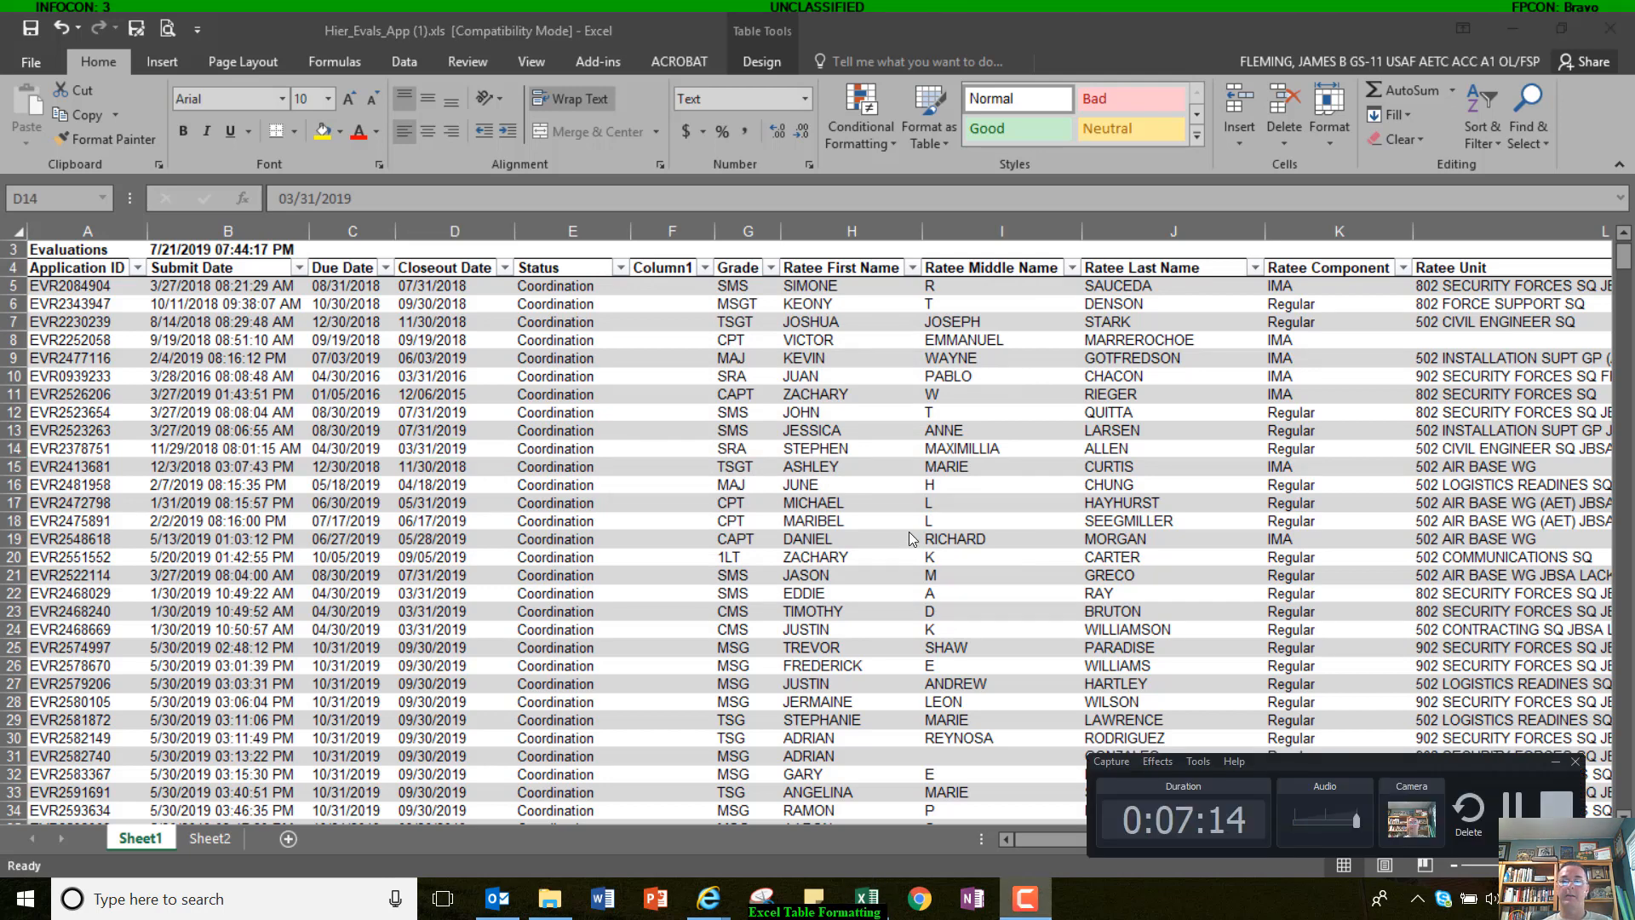